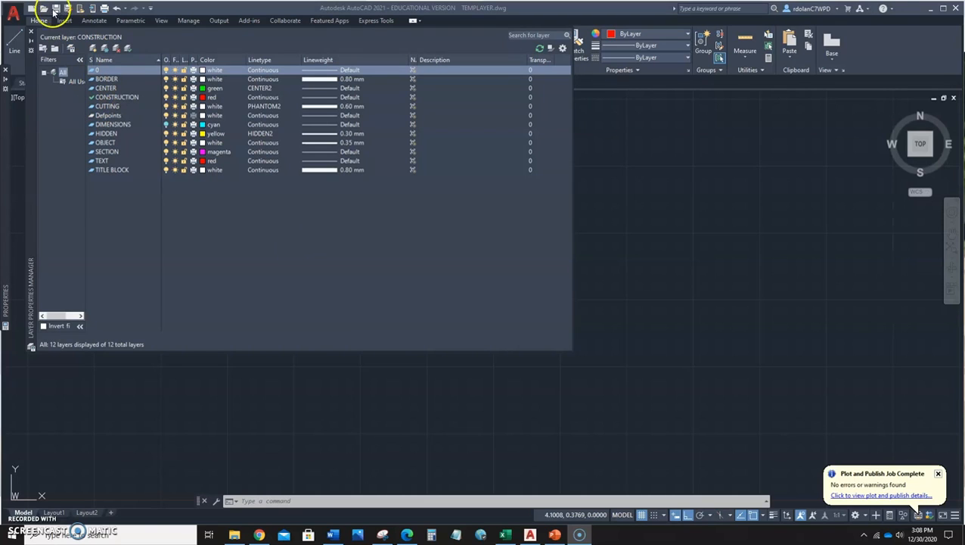
pyautogui.click(15, 16)
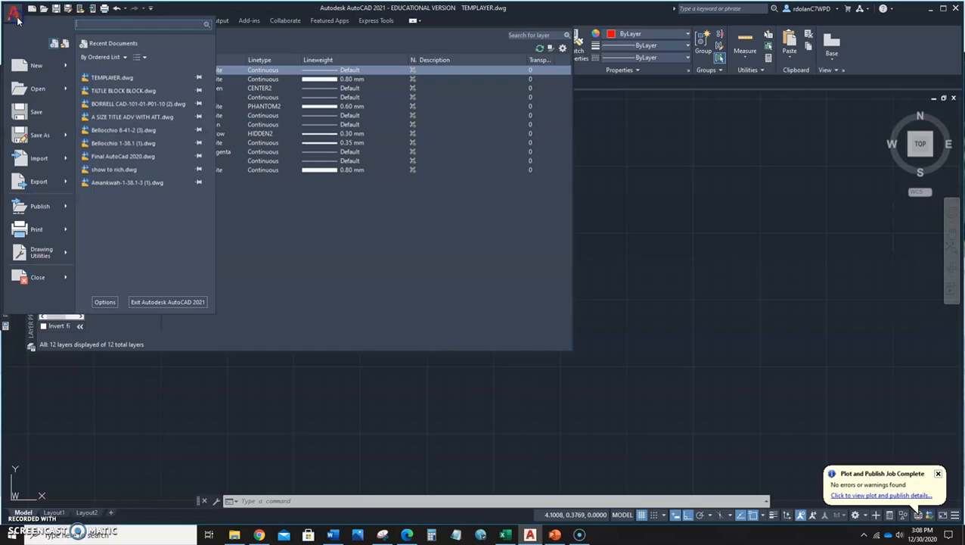
pyautogui.click(40, 137)
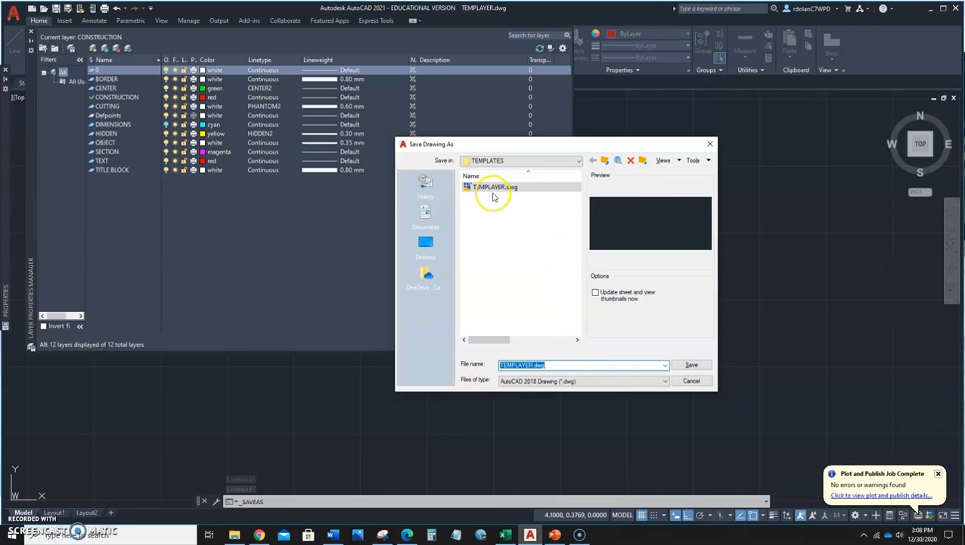
pyautogui.click(692, 382)
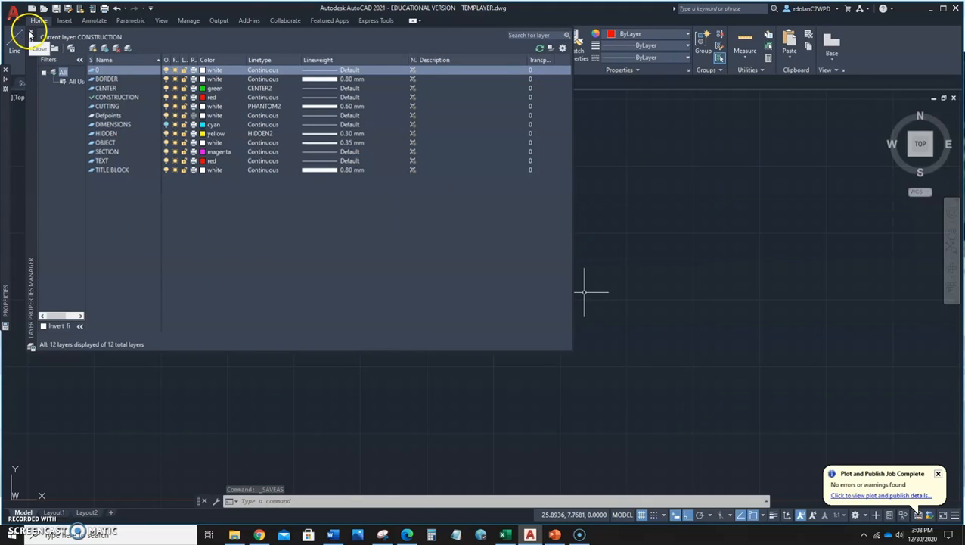
# - Close the Layer Properties Manager and open the Dimension Style Manager
pyautogui.click(31, 36)
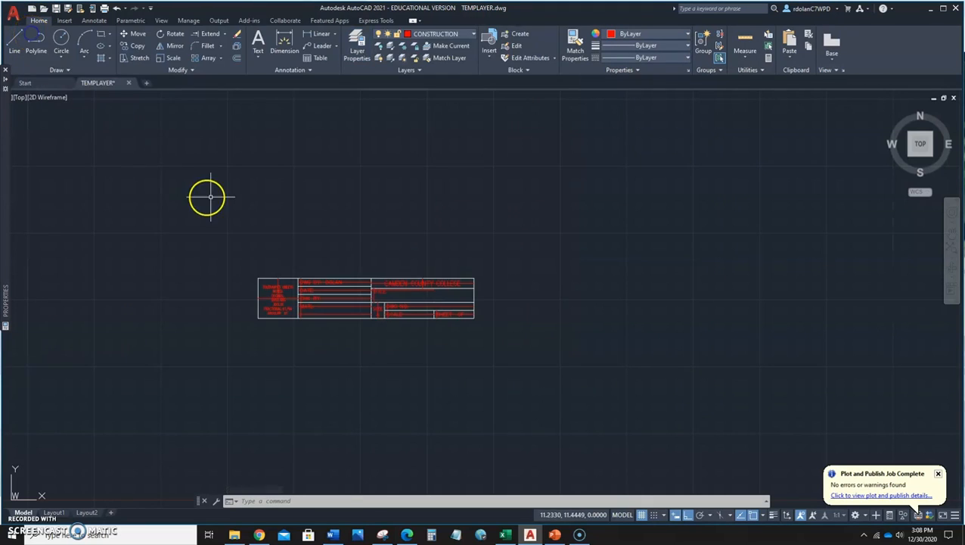
pyautogui.moveTo(320, 259); pyautogui.dragTo(371, 484, button='middle')
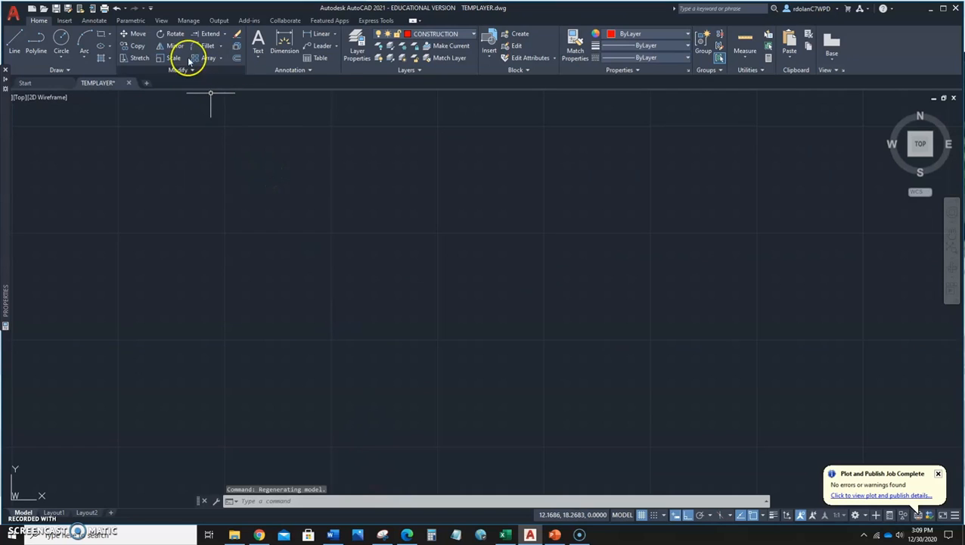
pyautogui.click(91, 21)
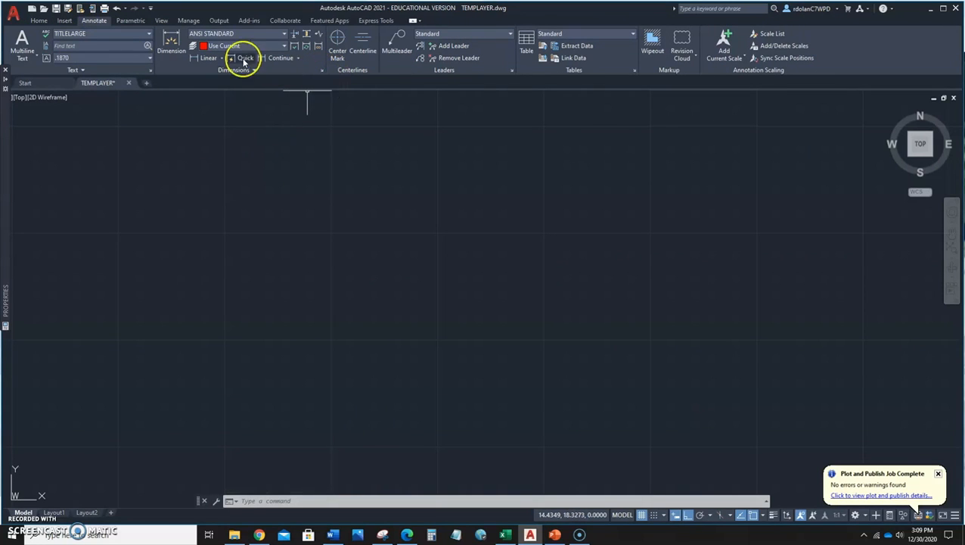
pyautogui.click(321, 70)
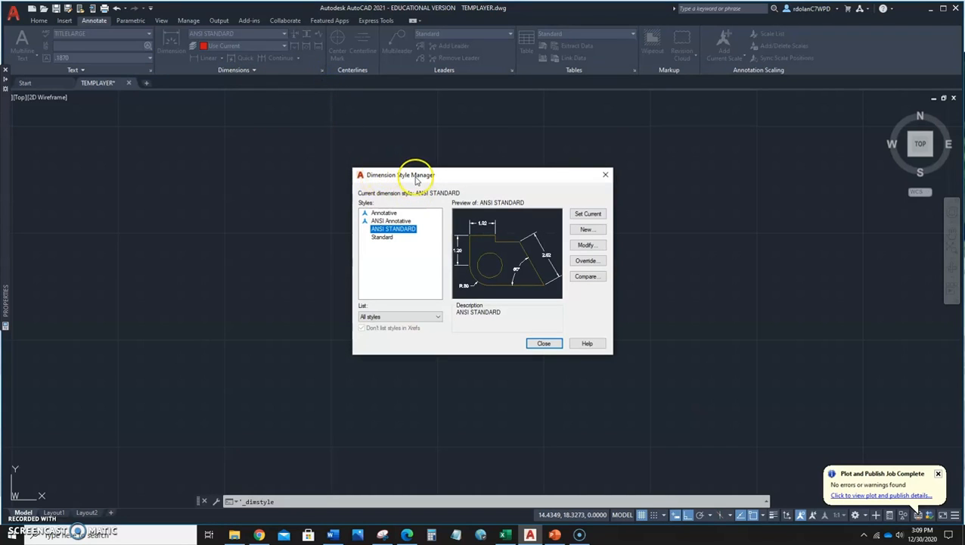
# - Compare the previews and descriptions of the ANSI Annotative, ANSI STANDARD and Standard dimension styles
pyautogui.click(386, 220)
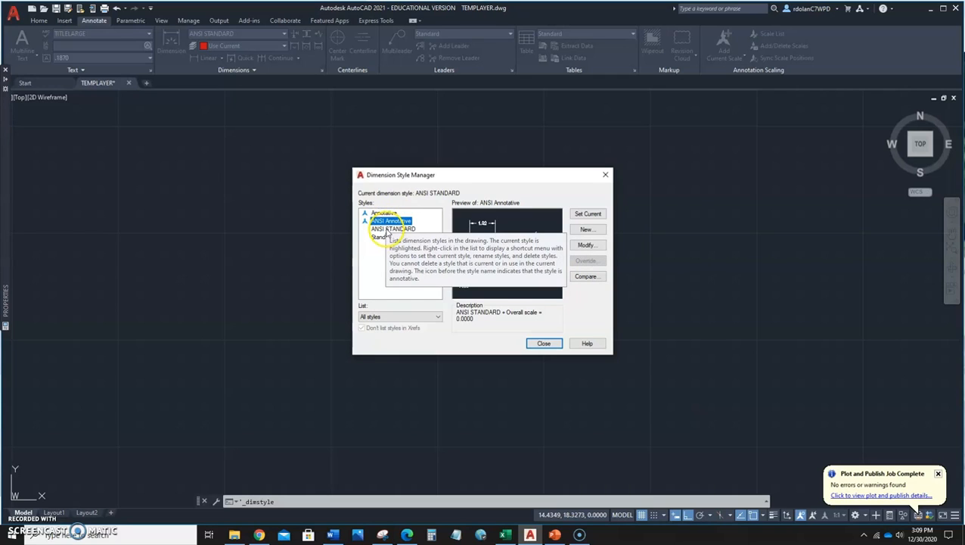
pyautogui.click(387, 229)
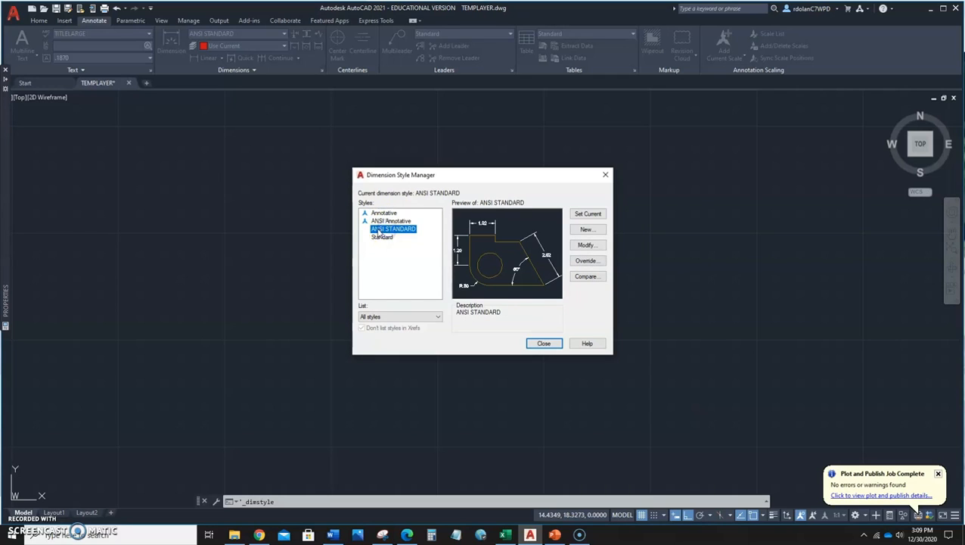
pyautogui.click(384, 237)
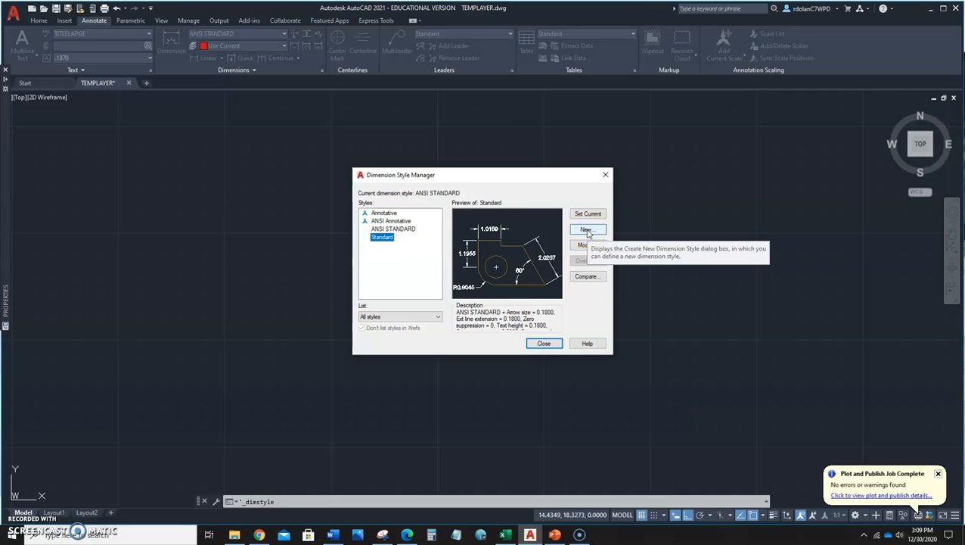
pyautogui.click(393, 230)
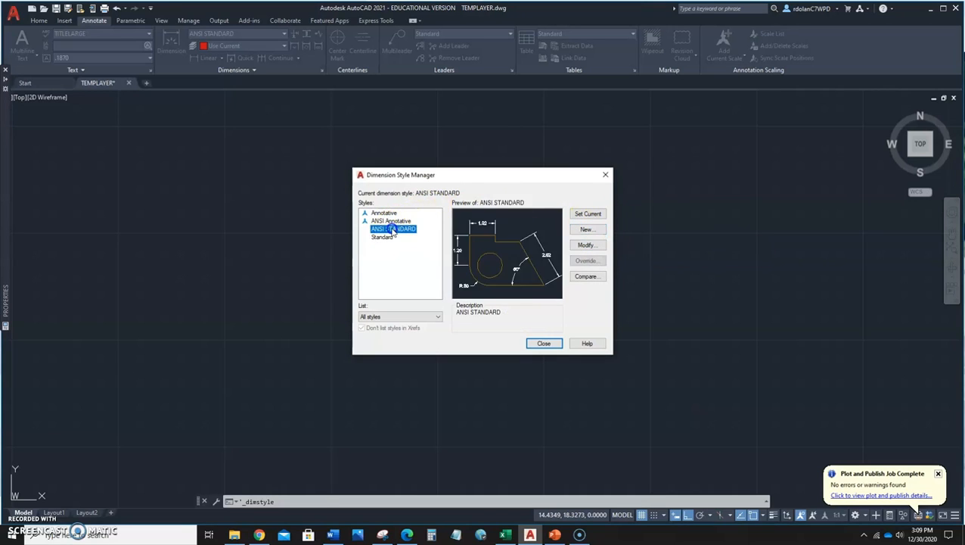
# - Examine the ANSI STANDARD dimension style's settings for lines, symbols and arrows, text, fit and primary units
pyautogui.click(582, 244)
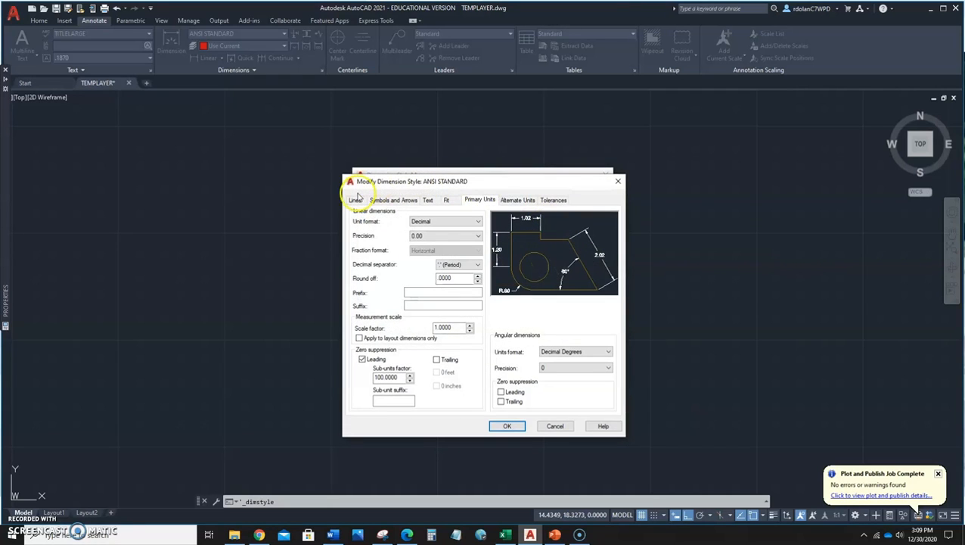
pyautogui.click(356, 199)
pyautogui.moveTo(394, 180); pyautogui.dragTo(367, 127)
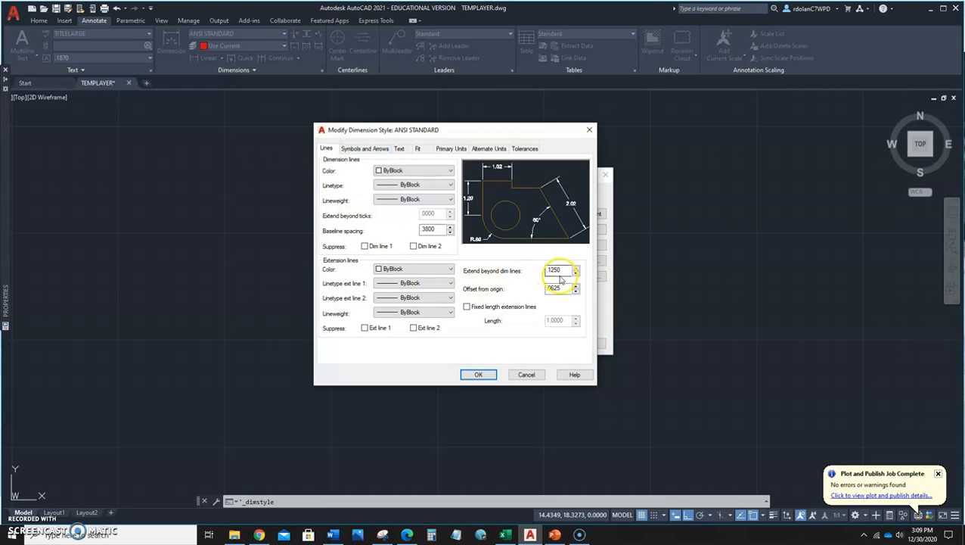
pyautogui.click(365, 148)
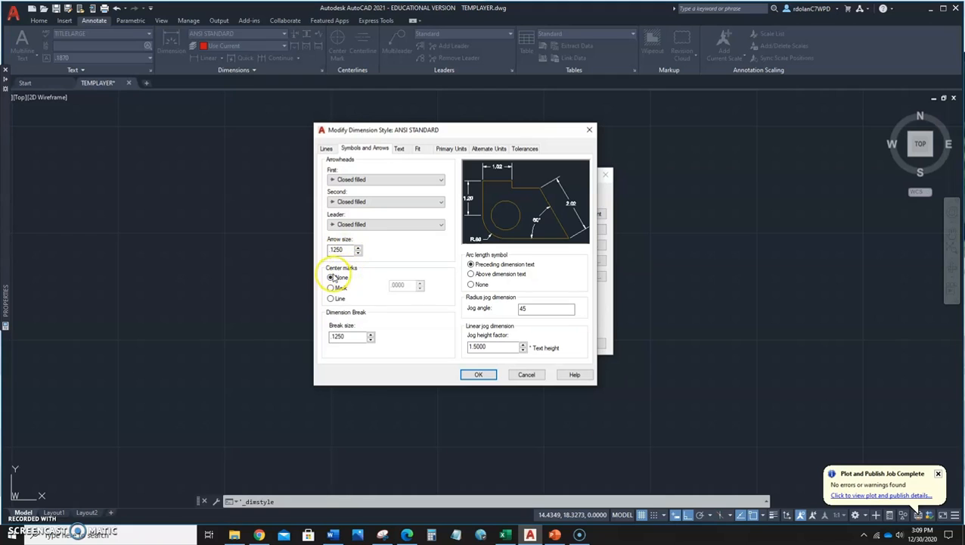
pyautogui.click(399, 148)
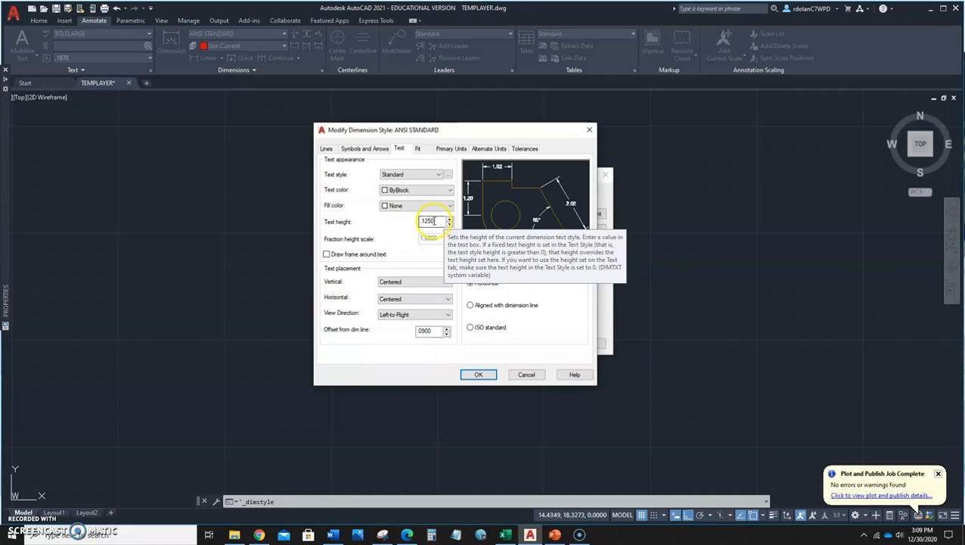
pyautogui.click(418, 149)
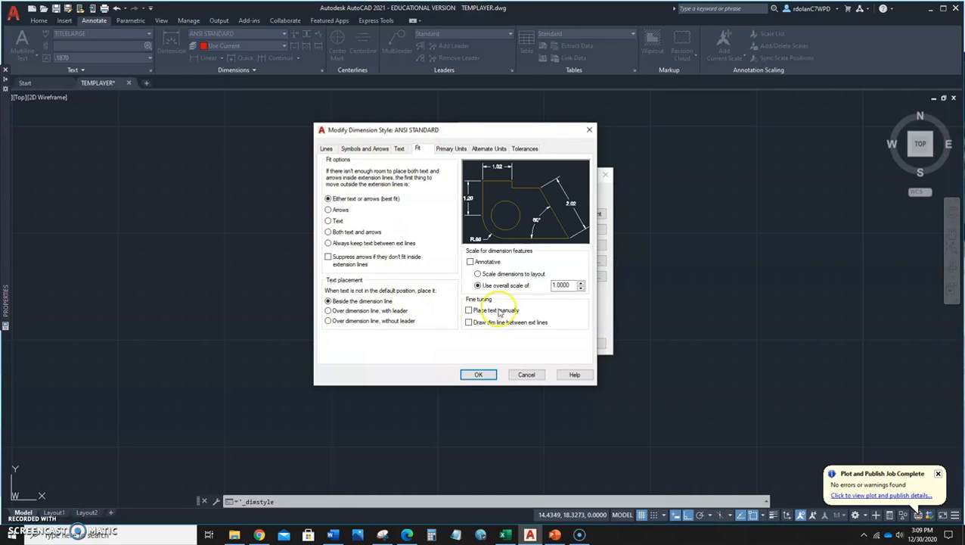
pyautogui.click(449, 151)
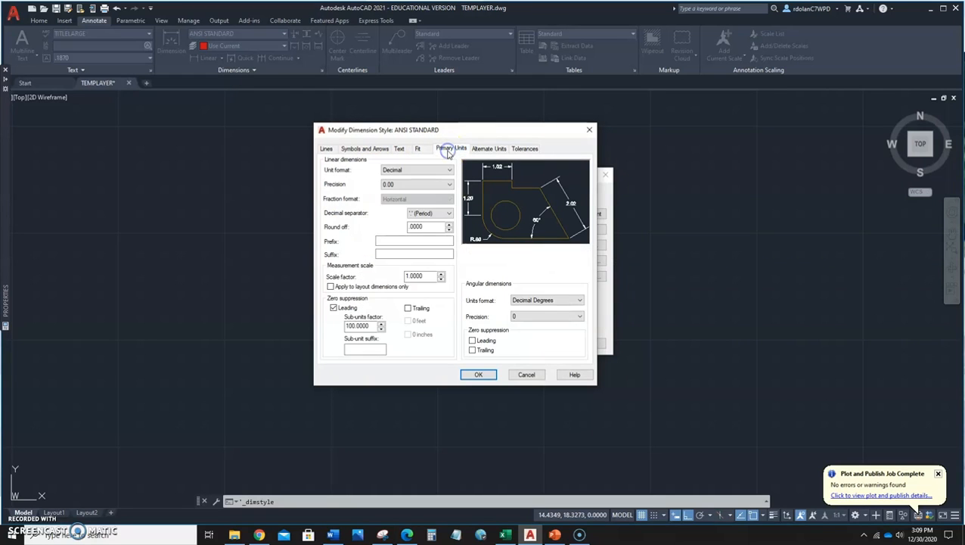
pyautogui.click(391, 170)
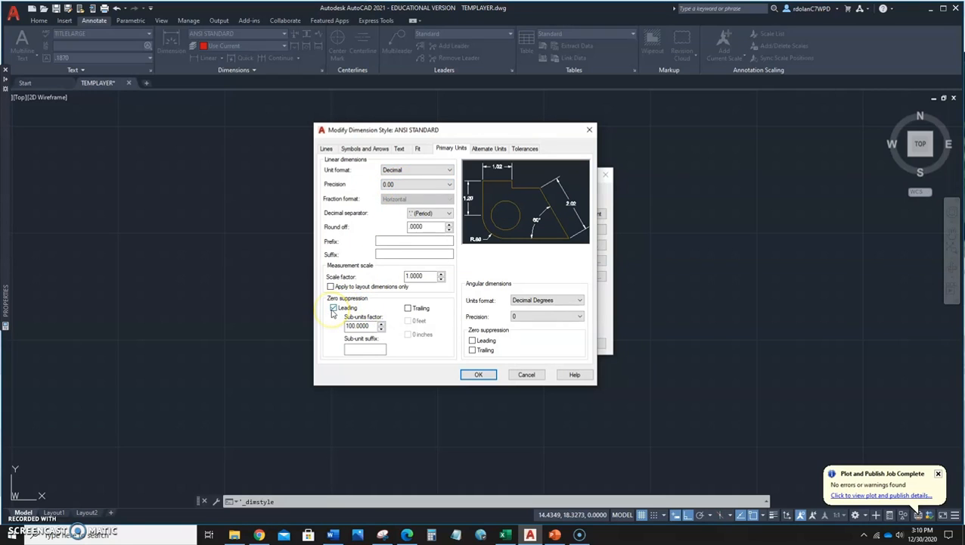
pyautogui.click(471, 377)
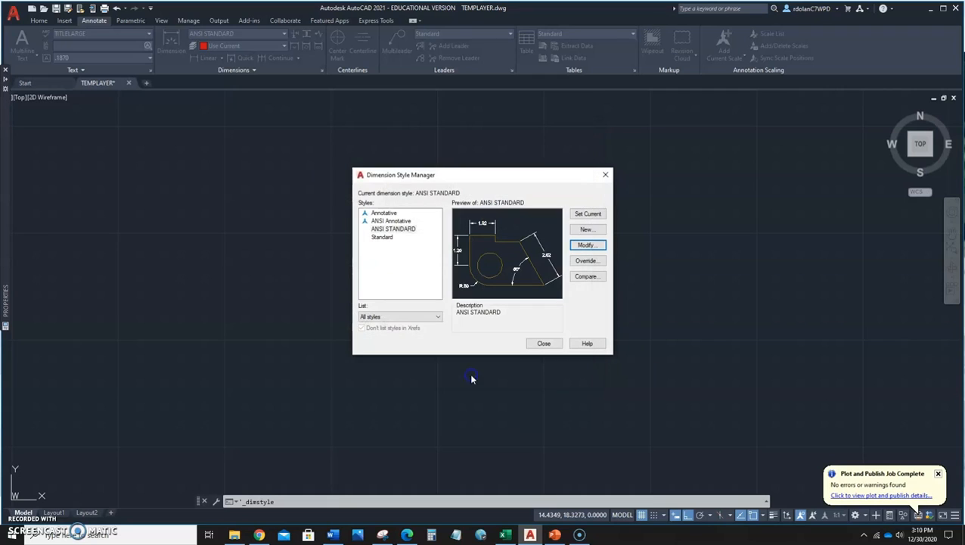
# - Make ANSI STANDARD the current dimension style and close the Dimension Style Manager
pyautogui.click(391, 221)
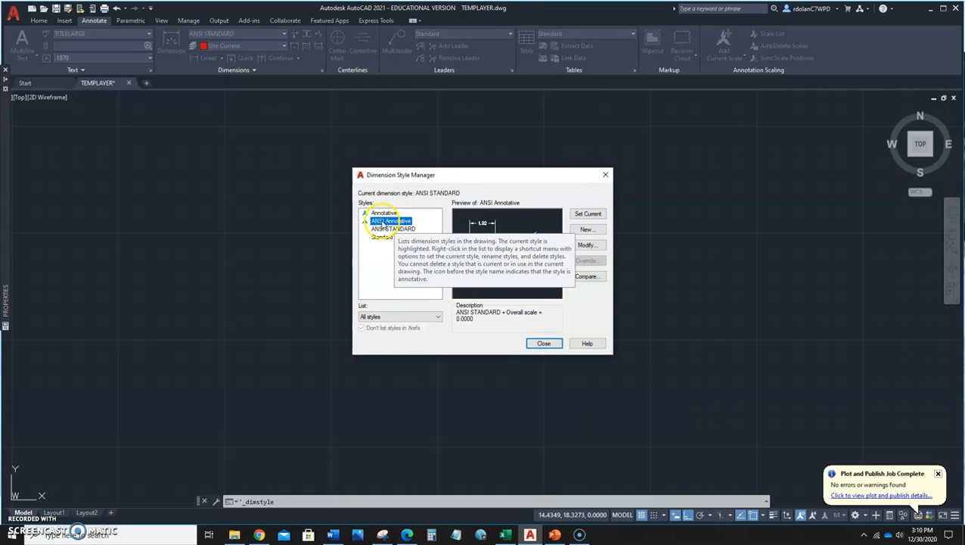
pyautogui.click(591, 231)
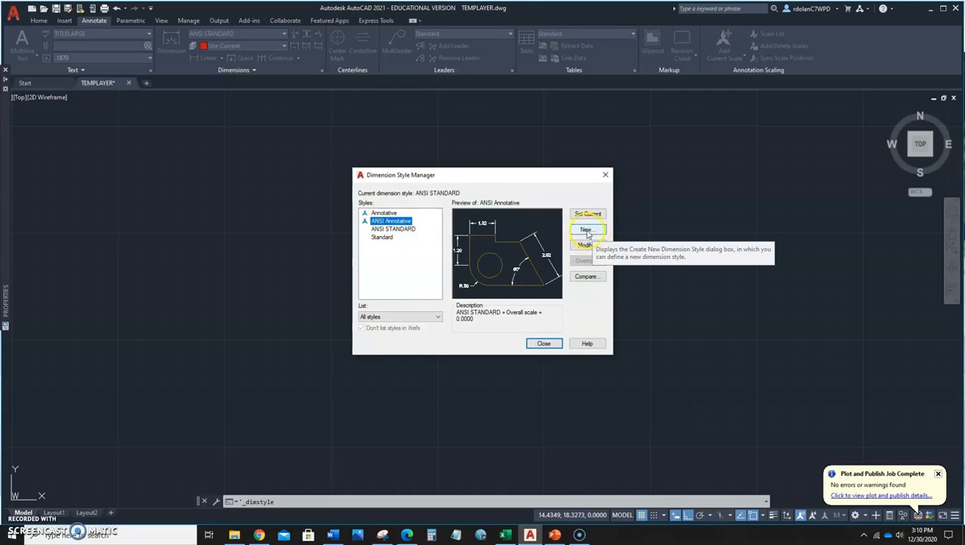
pyautogui.click(389, 229)
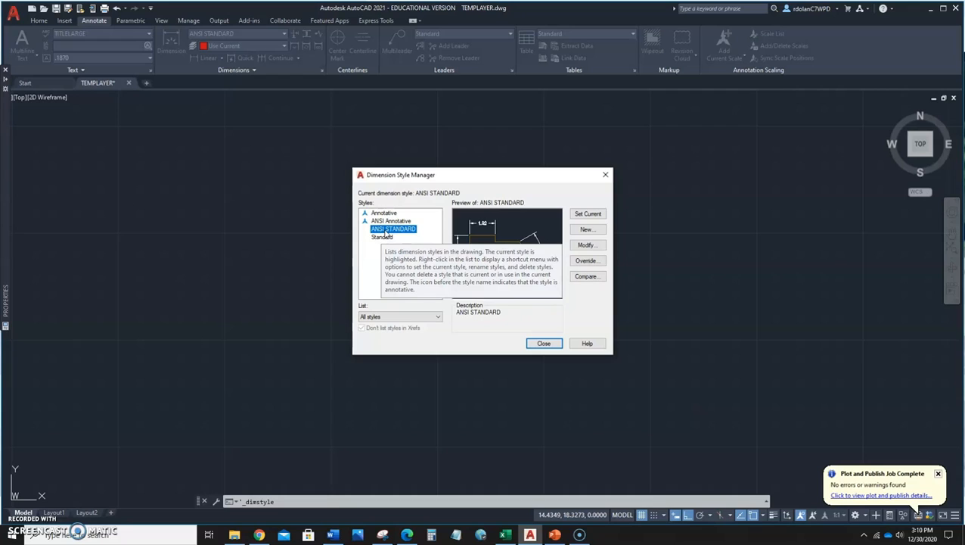
pyautogui.click(591, 216)
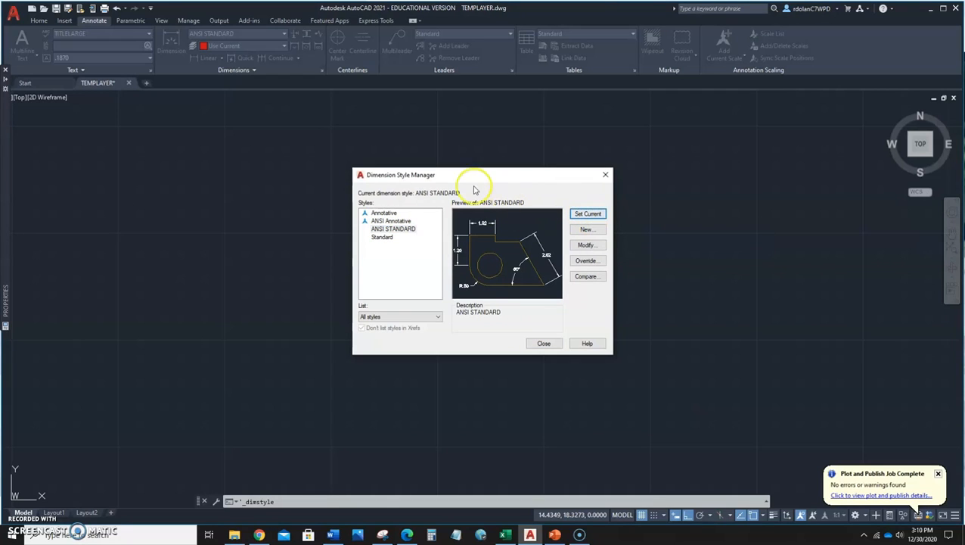
pyautogui.click(544, 343)
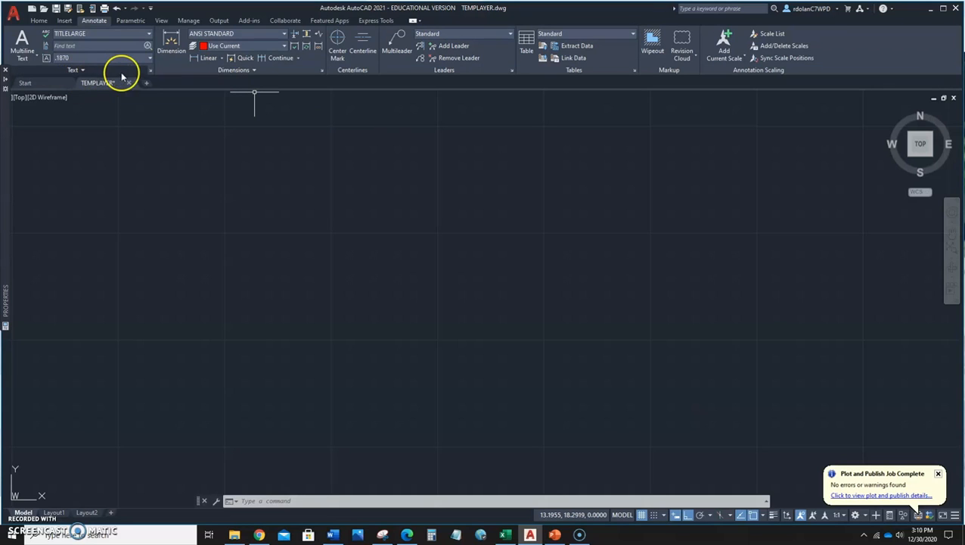
# - Review the font, height and width factor of the TITLELARGE, TITLESMALL and TITLETEXT text styles
pyautogui.click(151, 71)
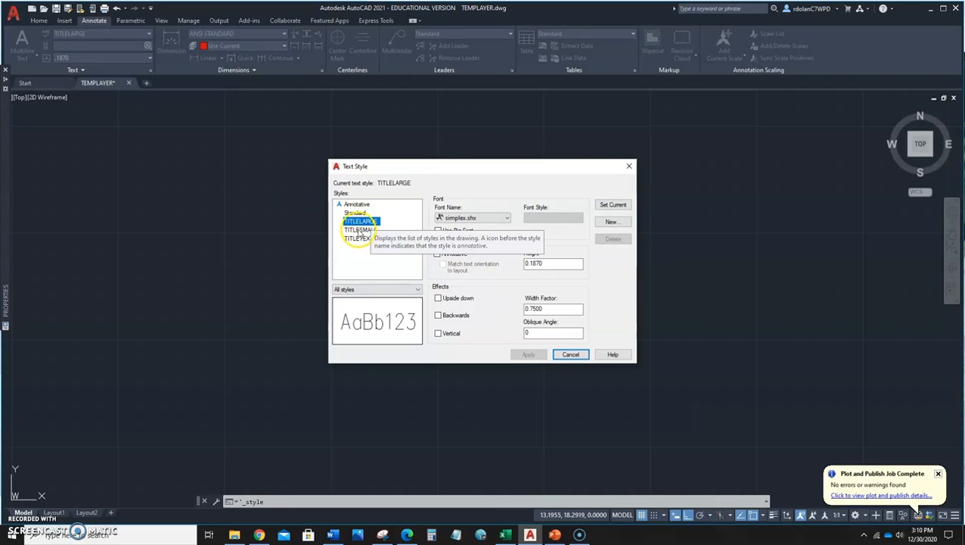
pyautogui.click(358, 229)
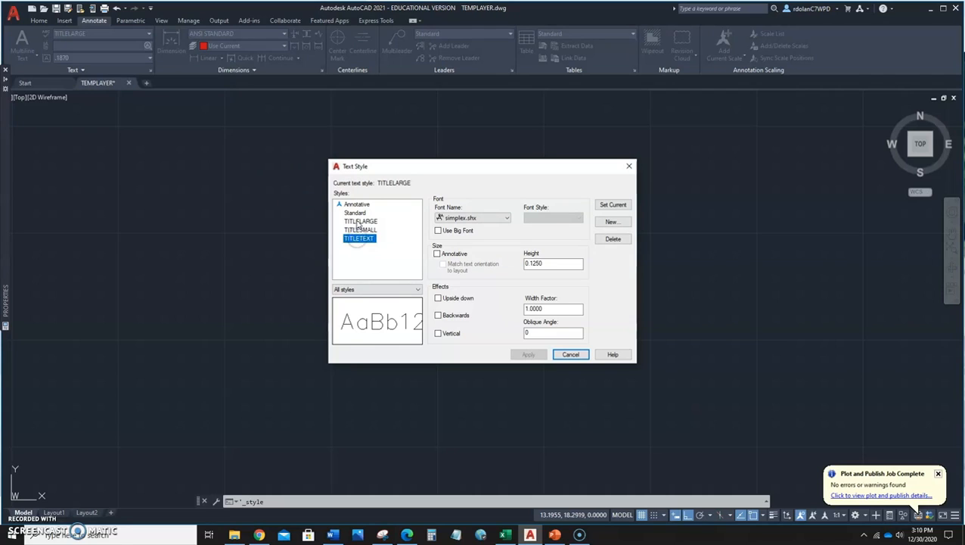
pyautogui.click(350, 221)
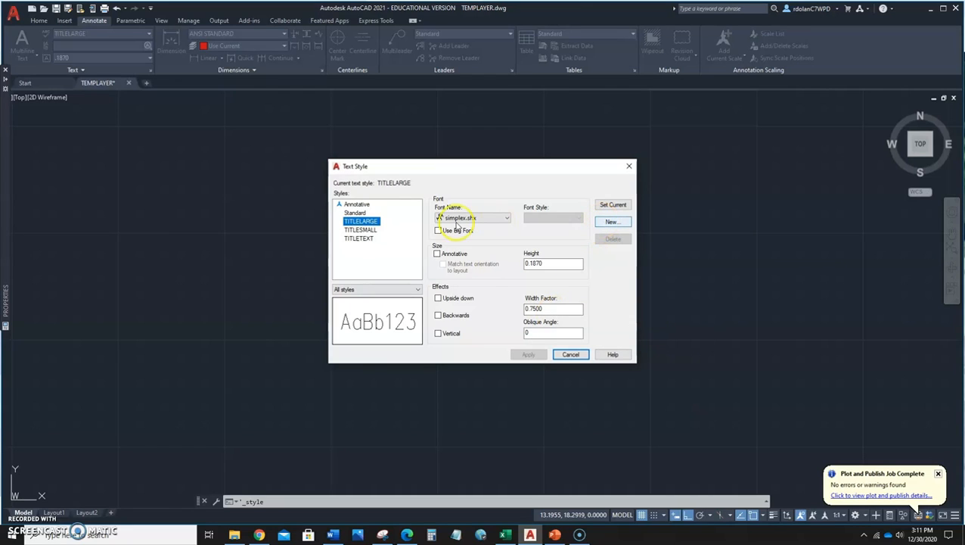
pyautogui.click(353, 230)
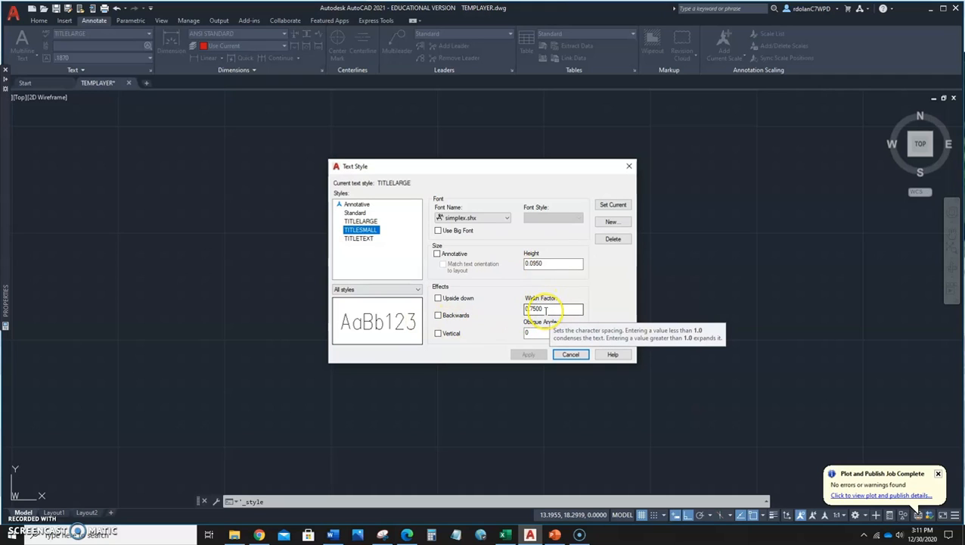
pyautogui.click(358, 238)
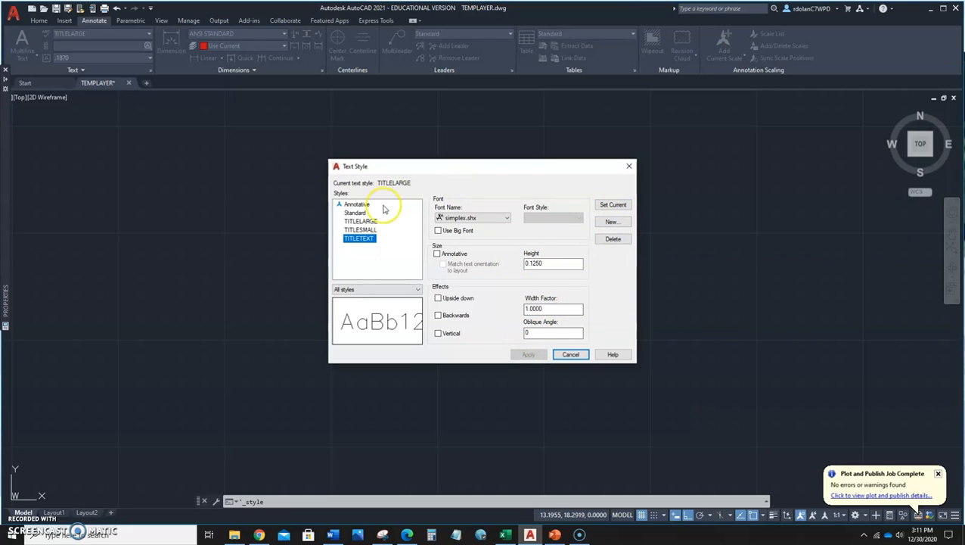
# - Make Standard the current text style and close the Text Style dialog
pyautogui.click(349, 213)
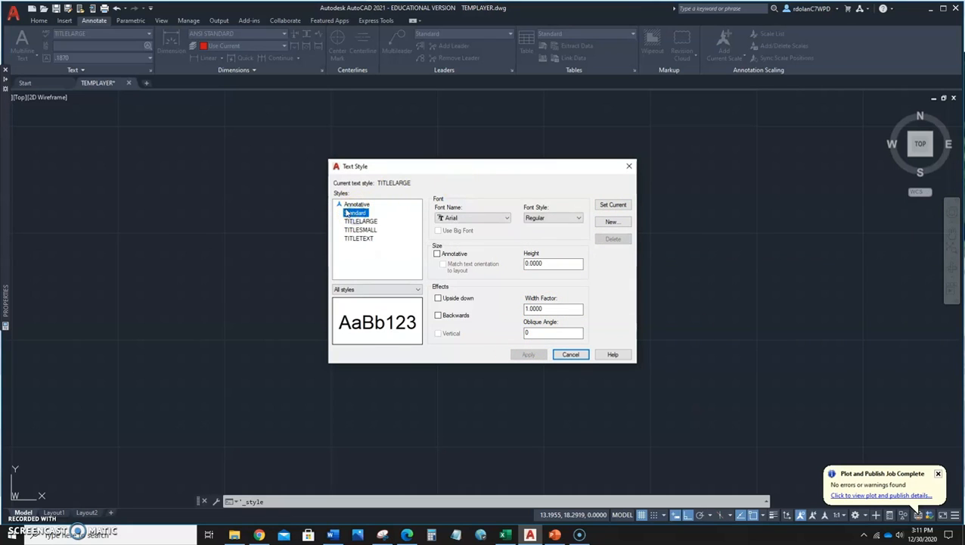
pyautogui.click(615, 205)
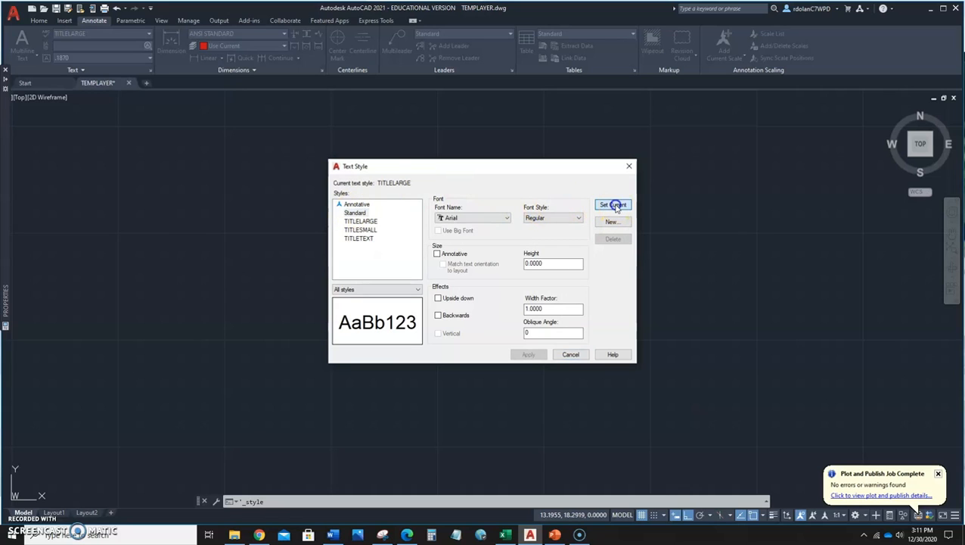
pyautogui.click(566, 354)
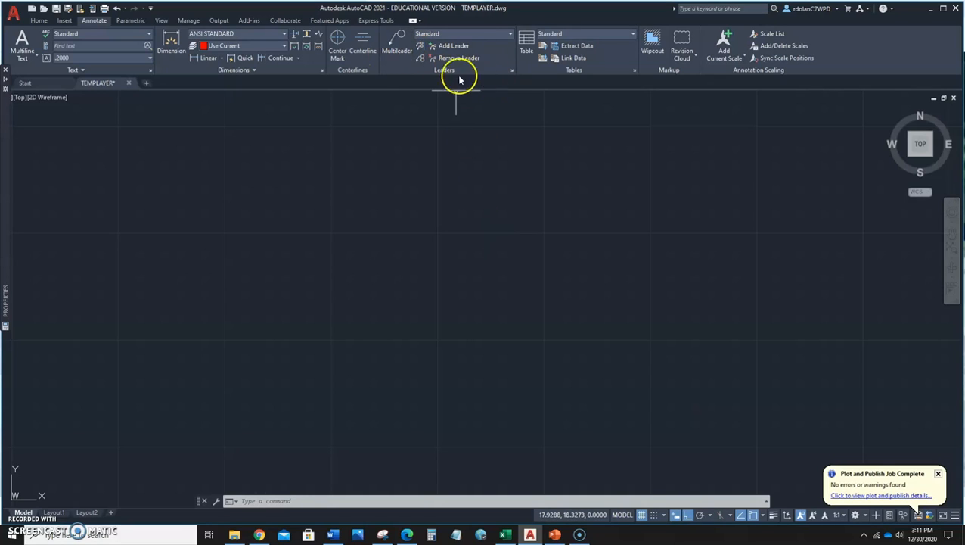
# - Create a new multileader style named typical, starting from Standard
pyautogui.click(513, 70)
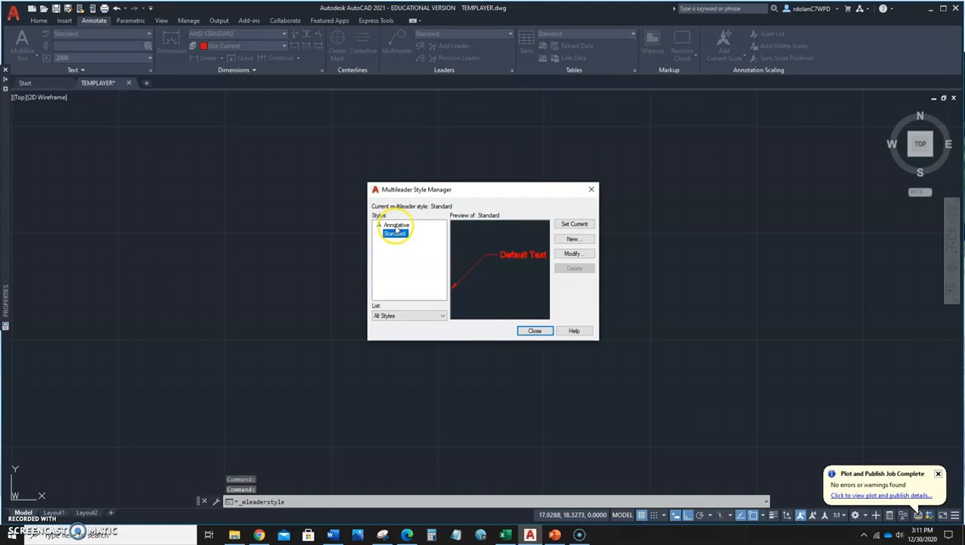
pyautogui.click(573, 240)
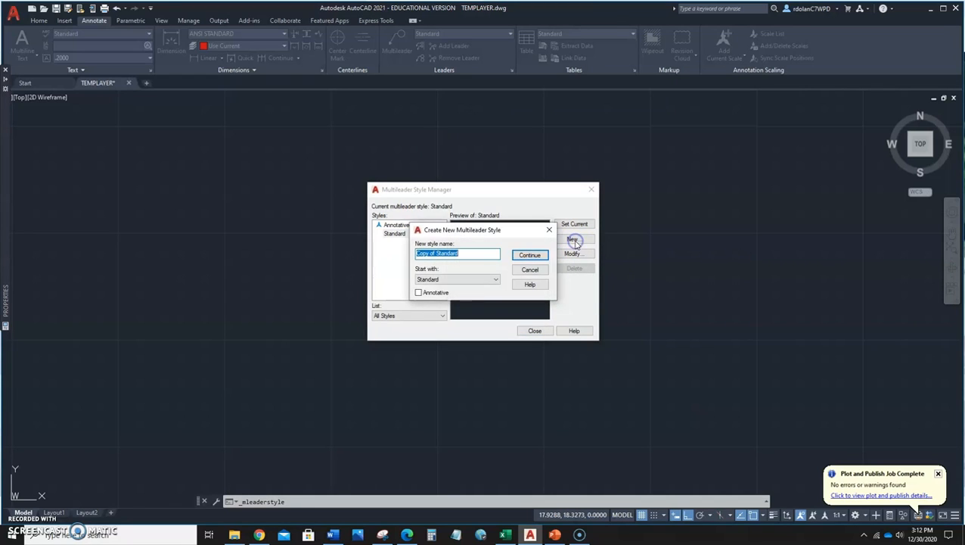
pyautogui.click(530, 270)
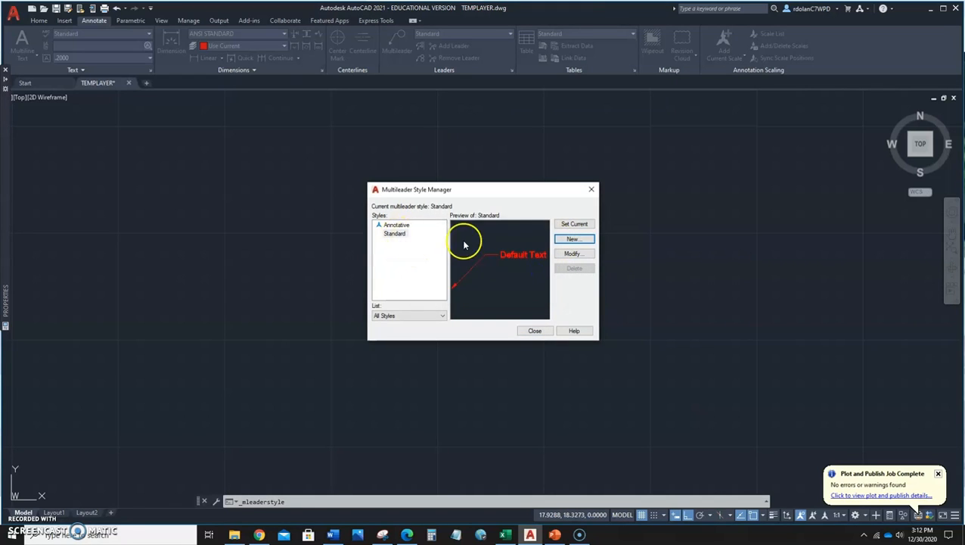
pyautogui.click(569, 240)
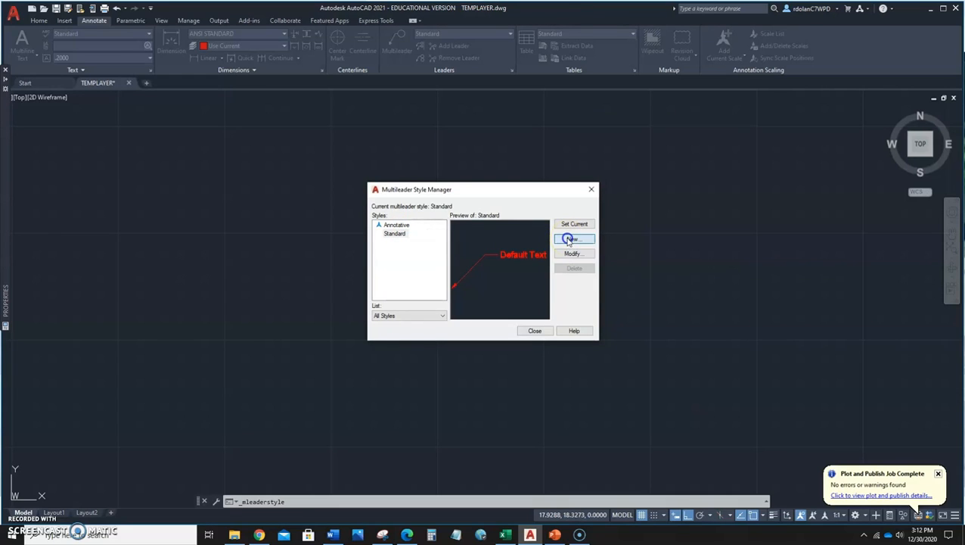
pyautogui.write('s')
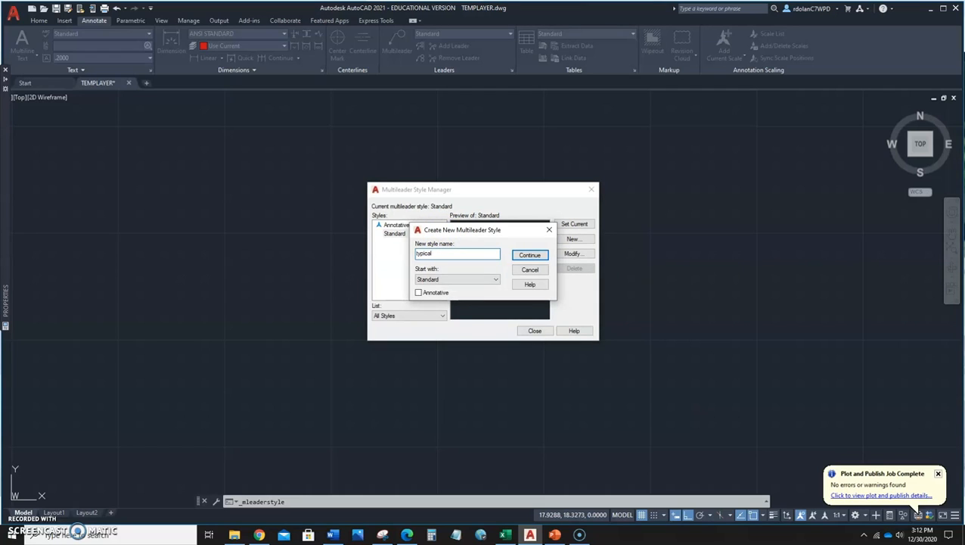
pyautogui.click(520, 258)
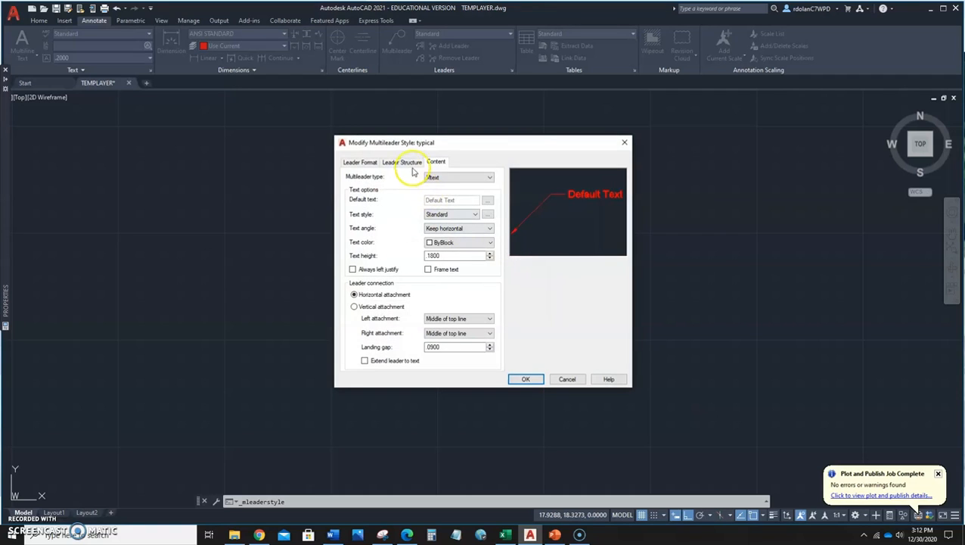
# - Edit the arrowhead size of the typical multileader style and check its leader structure and landing distance
pyautogui.click(357, 163)
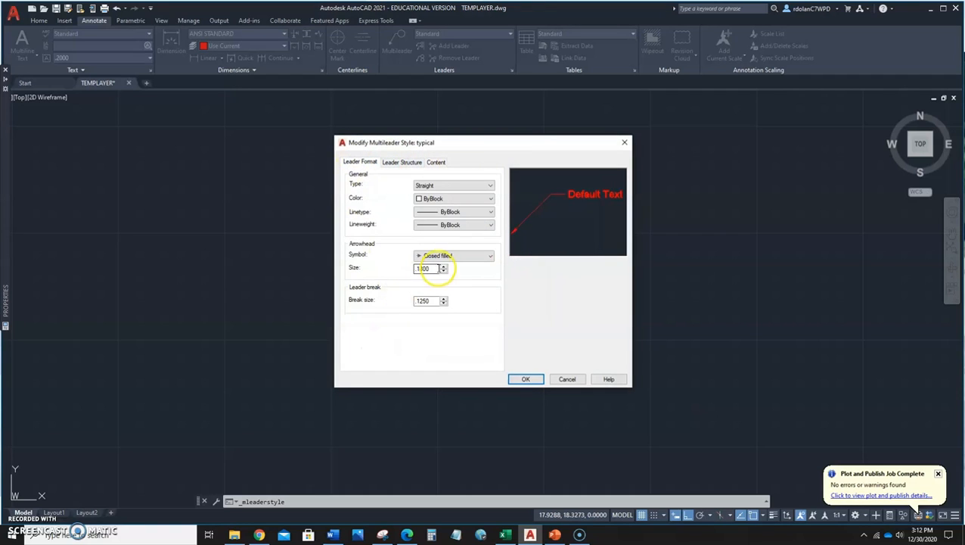
pyautogui.moveTo(437, 268); pyautogui.dragTo(393, 263)
pyautogui.click(398, 161)
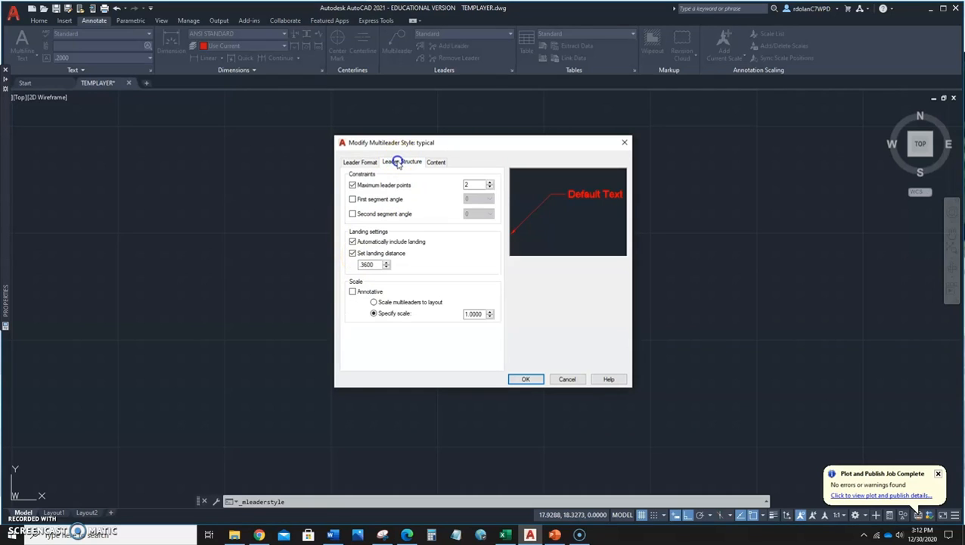
pyautogui.click(384, 264)
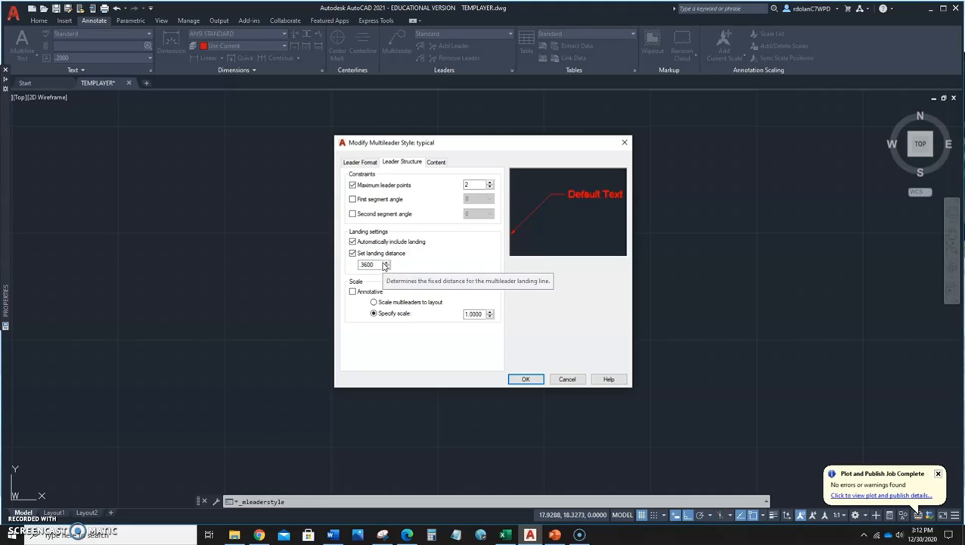
pyautogui.click(384, 266)
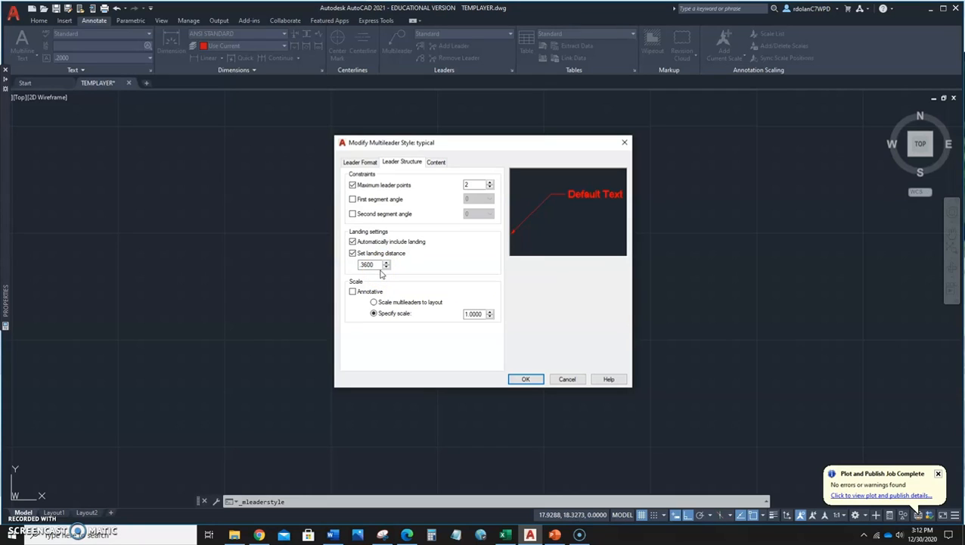
# - Set the text height of the typical multileader style to .125 and accept the style
pyautogui.click(436, 162)
pyautogui.doubleClick(452, 256)
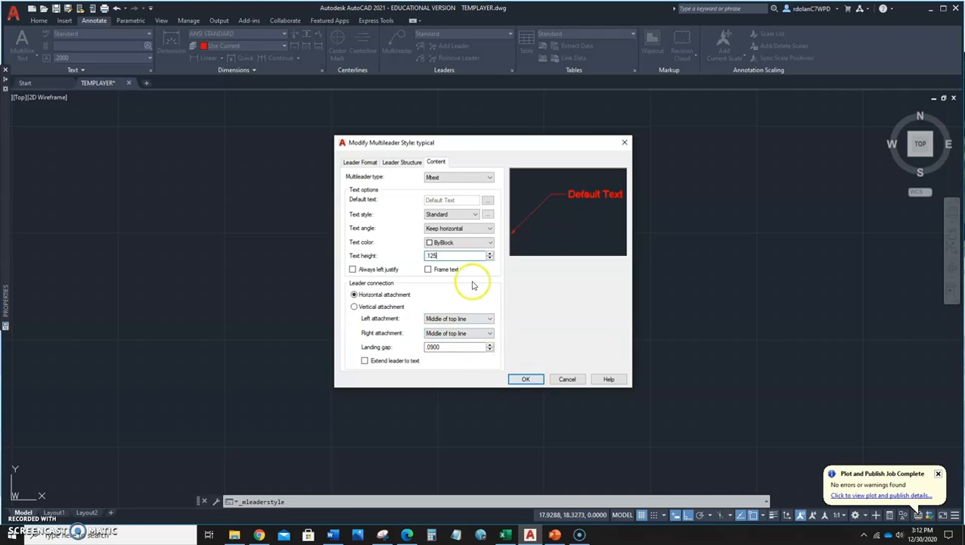
pyautogui.click(526, 379)
# - Make typical the current multileader style and close the Multileader Style Manager
pyautogui.click(390, 242)
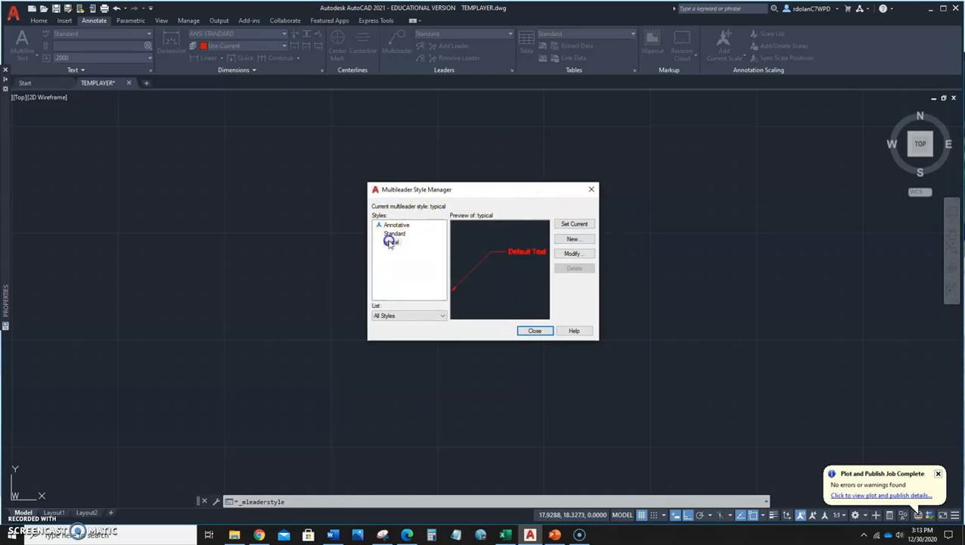
pyautogui.click(574, 224)
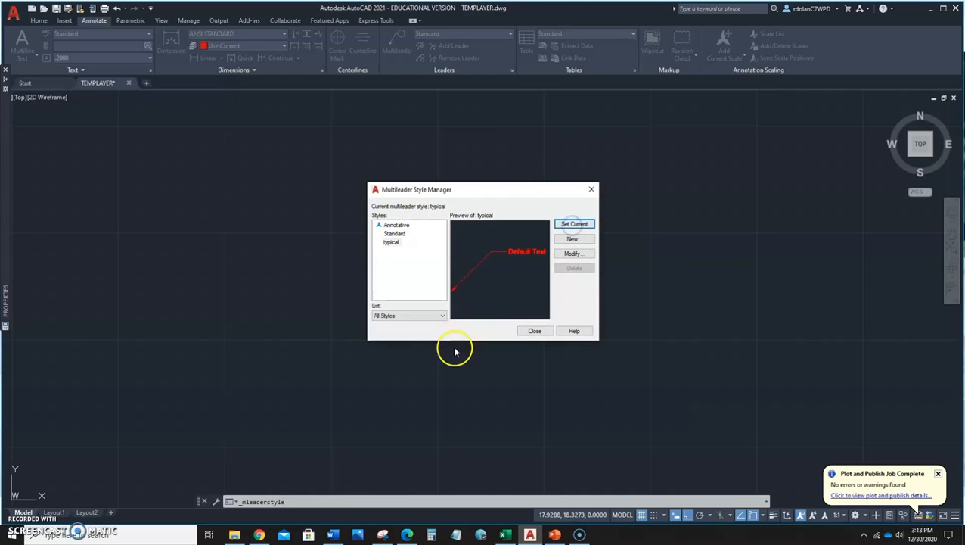
pyautogui.click(535, 330)
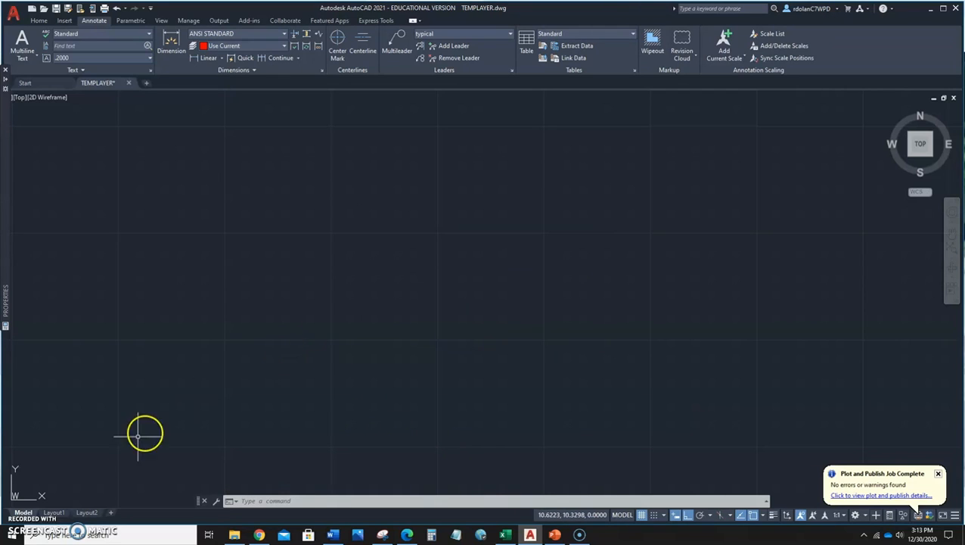
# - In Layout1, delete the viewport showing the title block and the border rectangle around it
pyautogui.click(57, 513)
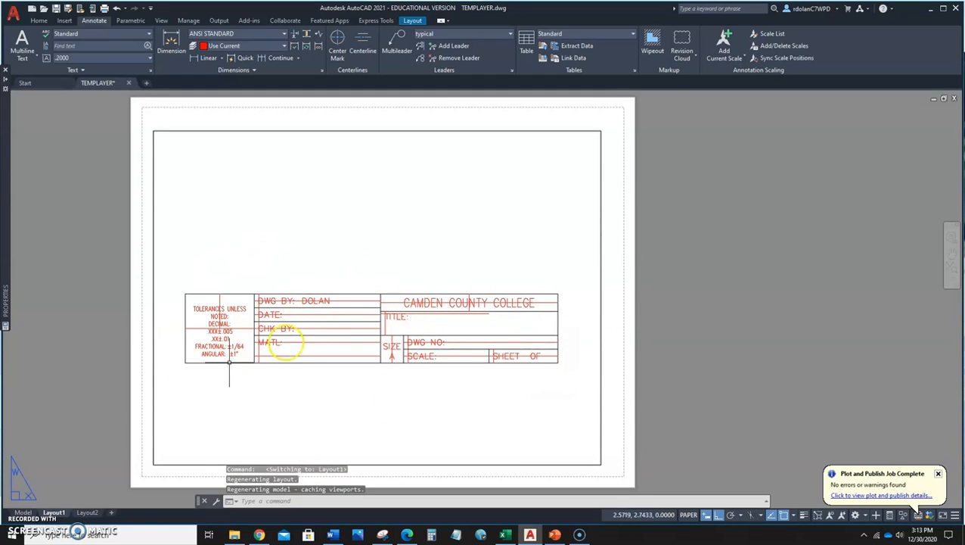
pyautogui.click(152, 405)
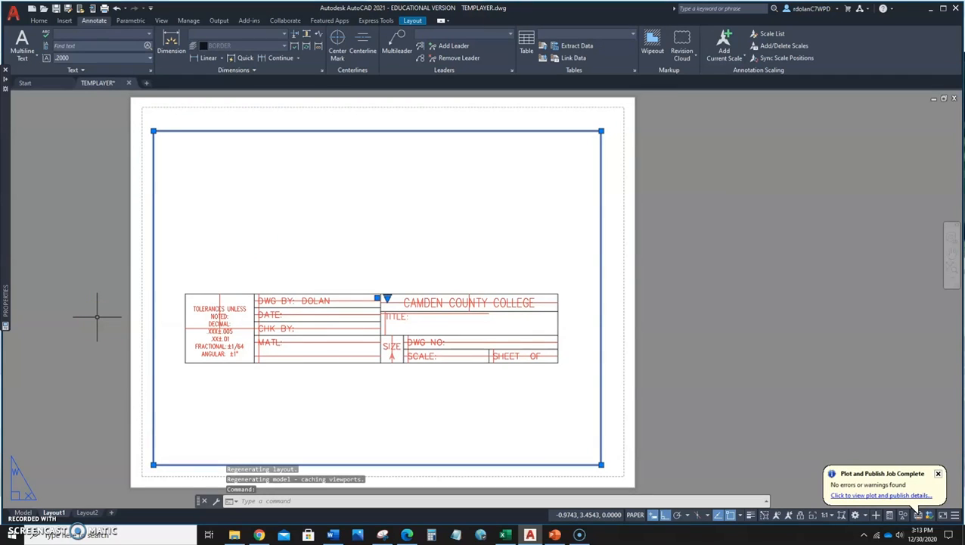
pyautogui.press('Delete')
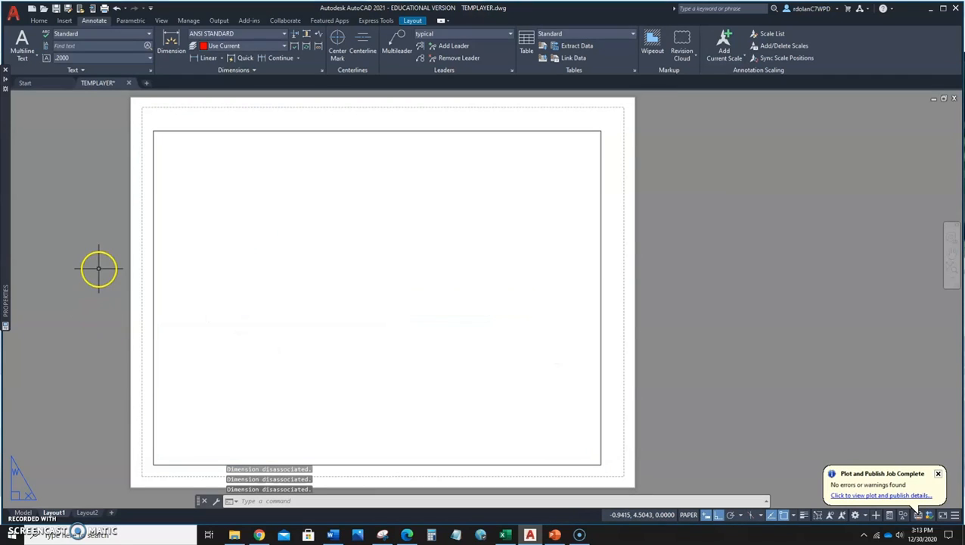
pyautogui.click(153, 312)
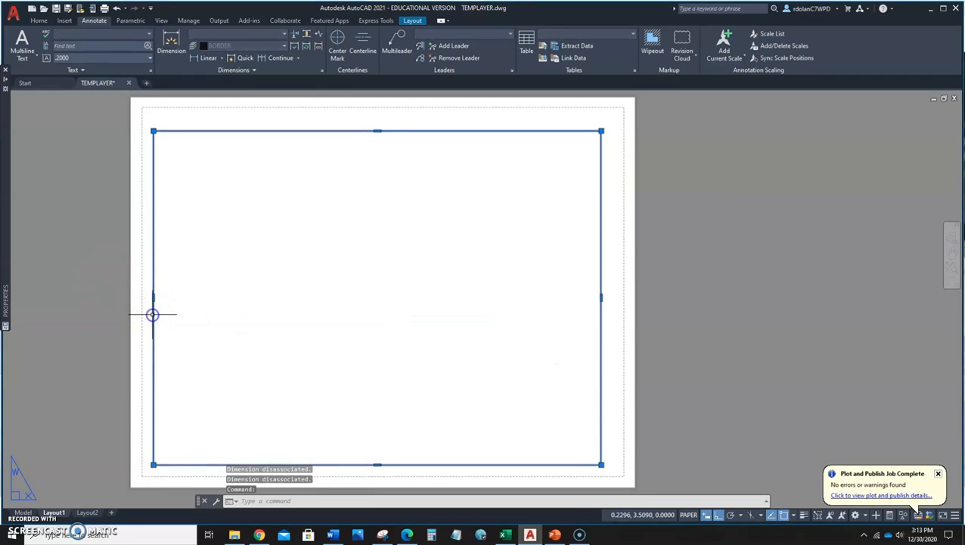
pyautogui.press('Delete')
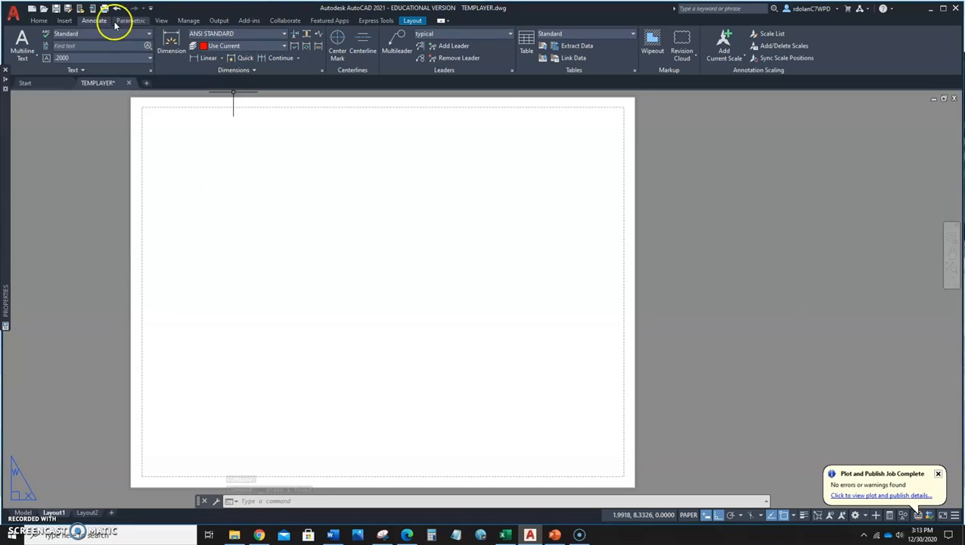
# - On the TITLE BLOCK layer, draw a 9.75 by 7.25 border rectangle in Layout1 with its first corner at .25,.25
pyautogui.click(38, 20)
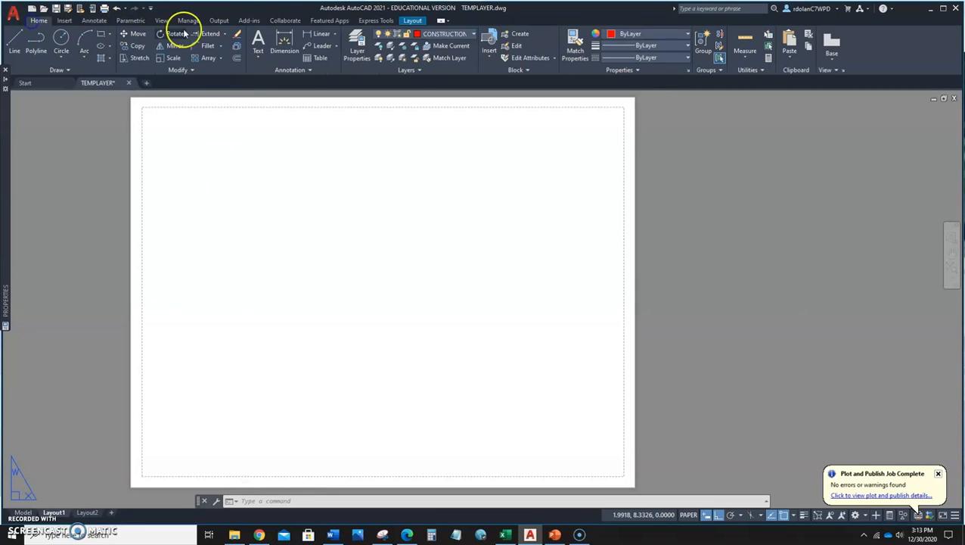
pyautogui.click(472, 35)
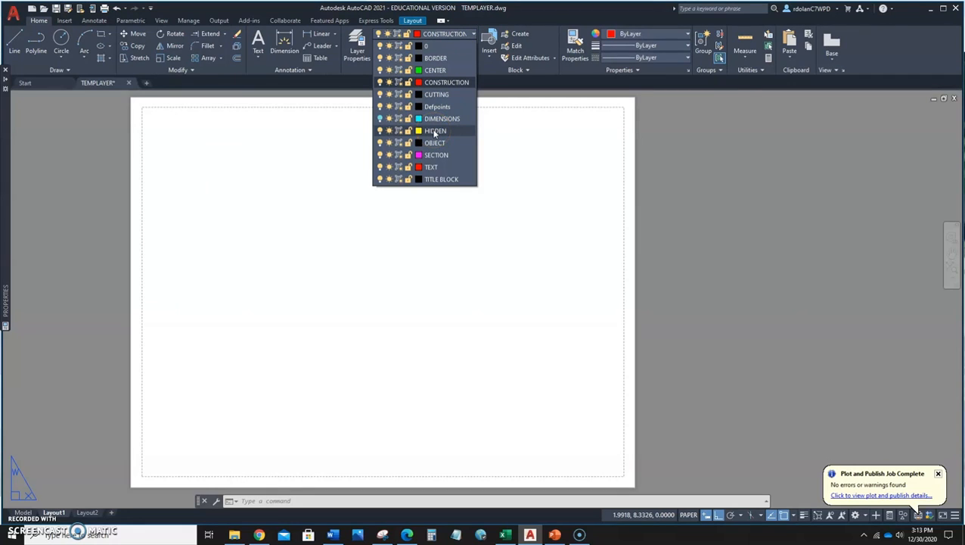
pyautogui.click(430, 179)
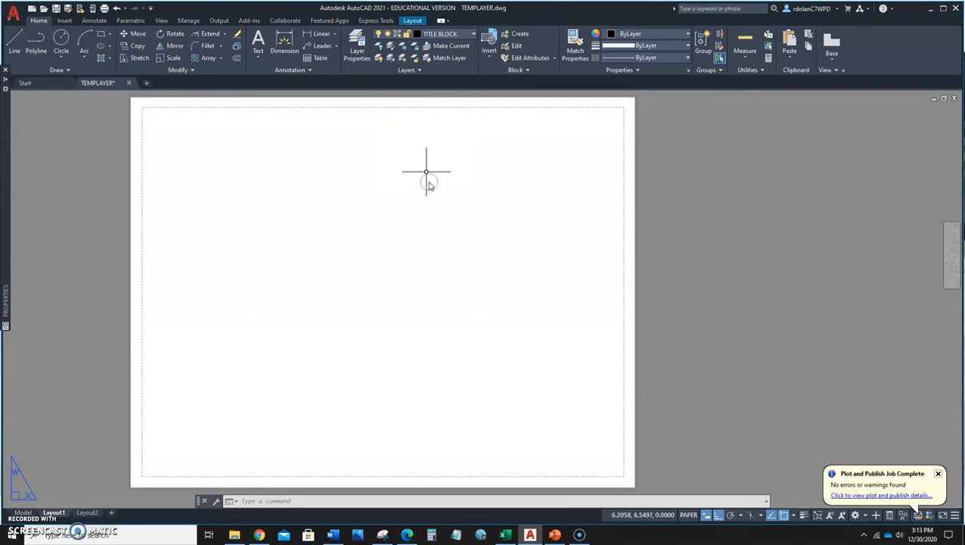
pyautogui.click(101, 36)
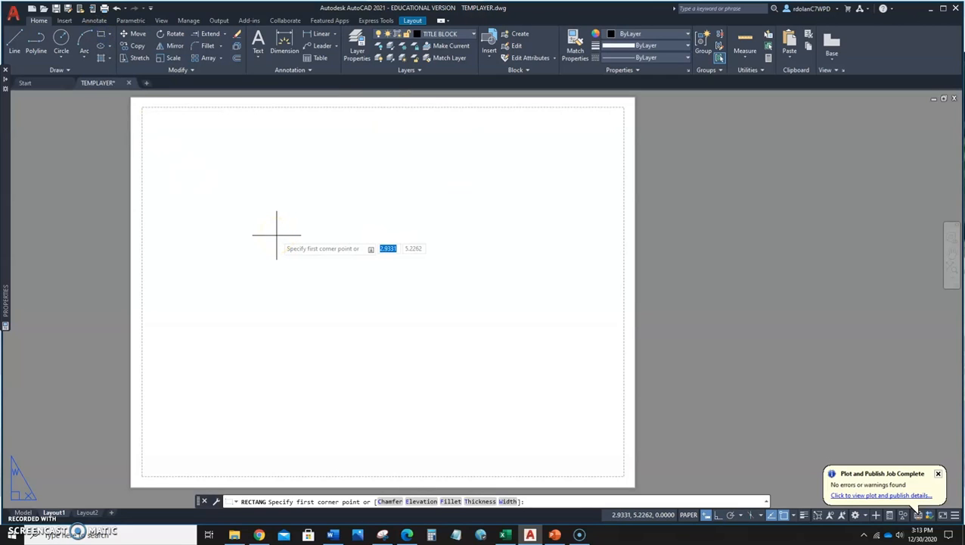
pyautogui.write('125,.')
pyautogui.press('Return')
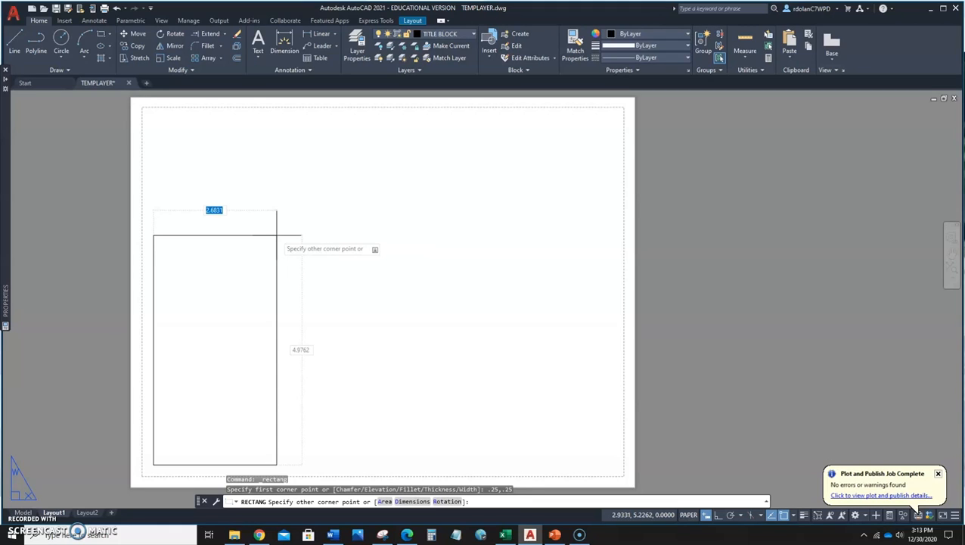
pyautogui.press('F8')
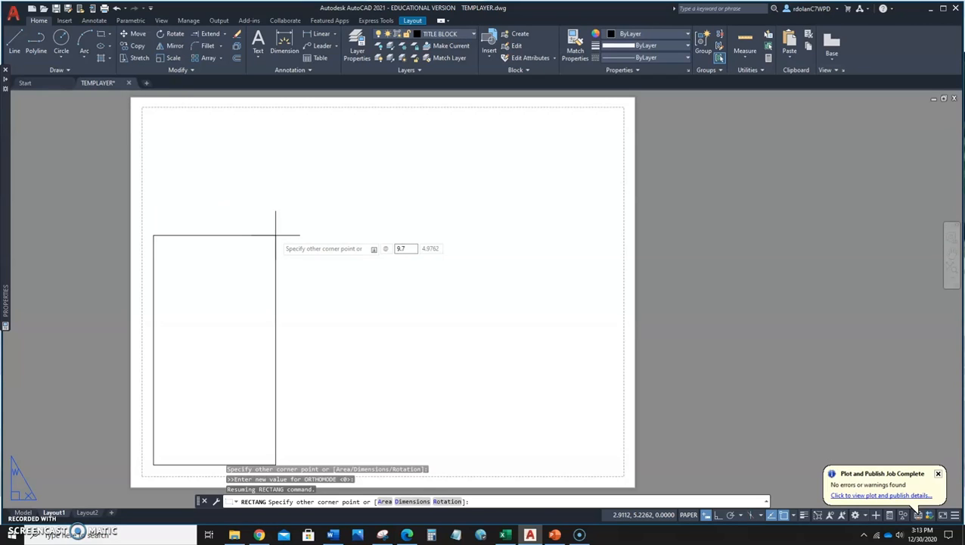
pyautogui.press('Tab')
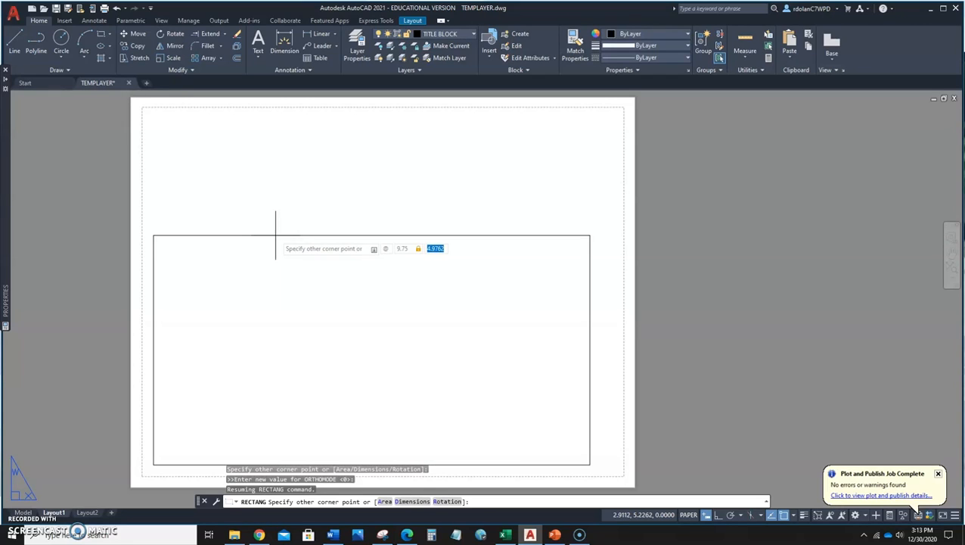
pyautogui.write('7.25')
pyautogui.press('Return')
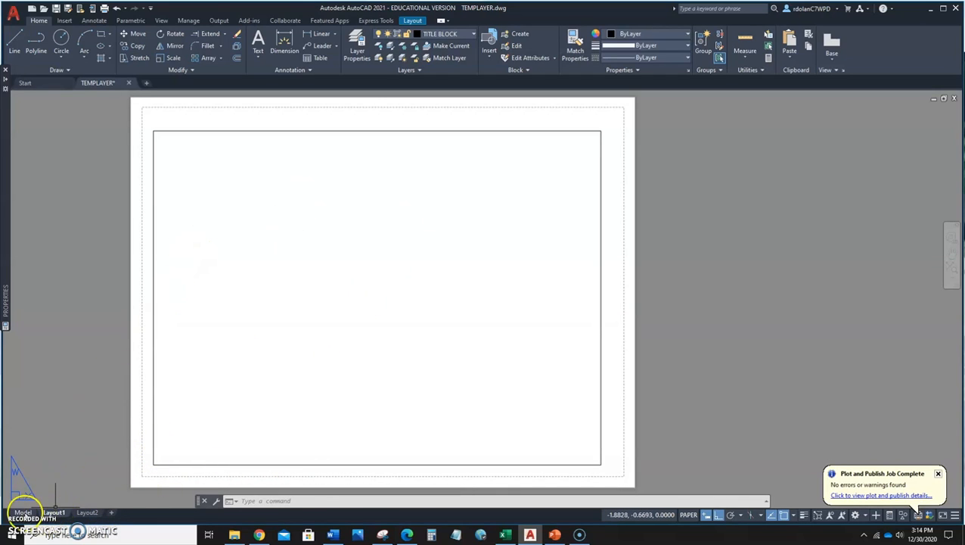
# - In model space, delete the horizontal construction line in the space below MATL in the title block
pyautogui.click(23, 512)
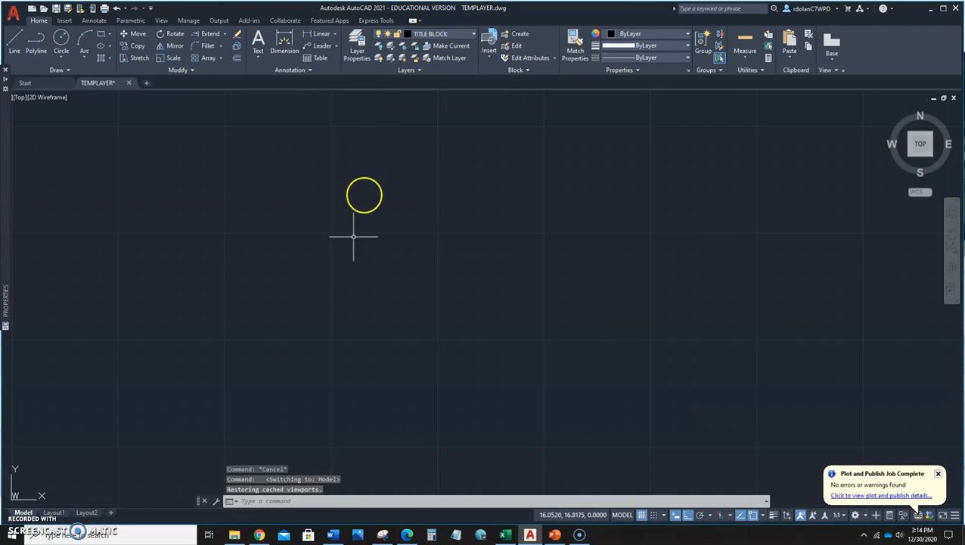
pyautogui.scroll(-3, 364, 371)
pyautogui.scroll(5, 383, 417)
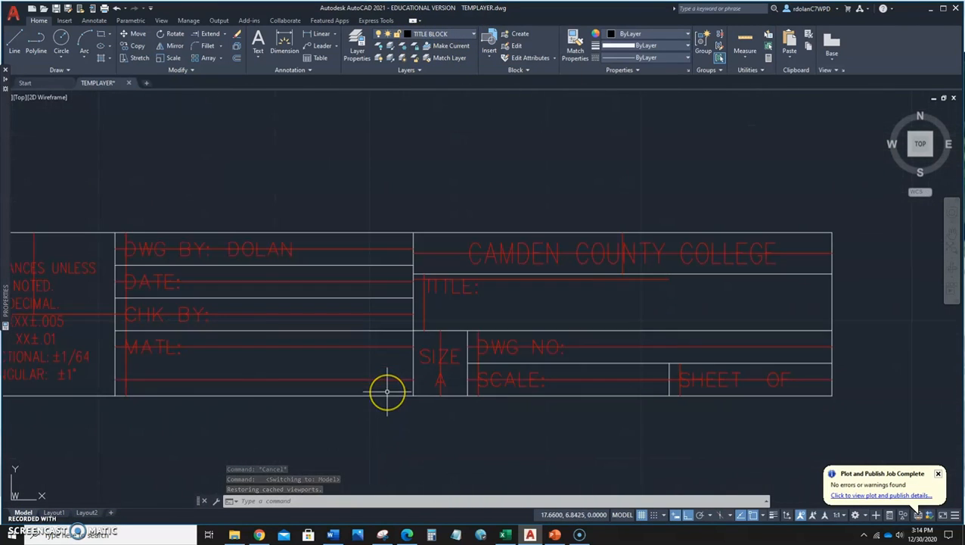
pyautogui.scroll(-3, 386, 390)
pyautogui.scroll(3, 432, 313)
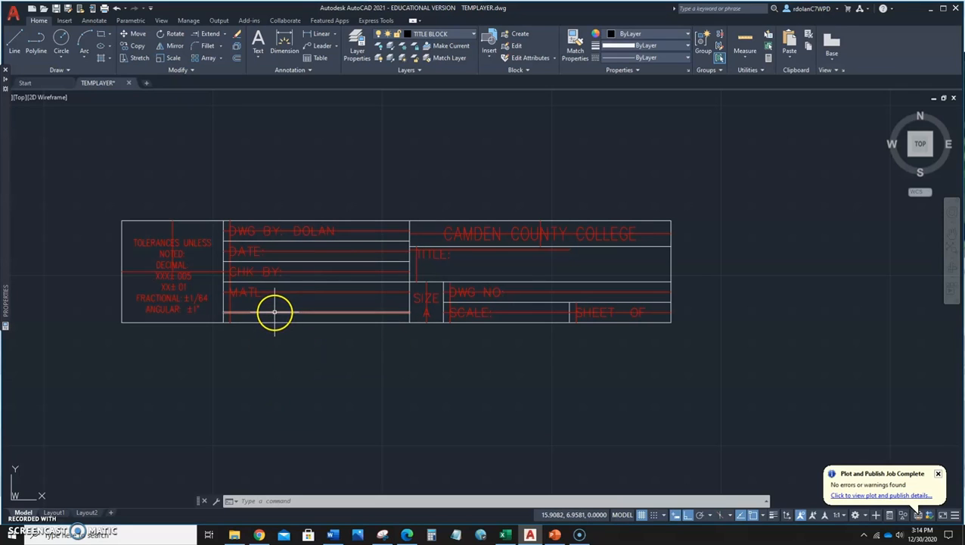
pyautogui.click(274, 313)
pyautogui.press('Delete')
# - Offset the bottom line of the title block's MATL cell upward by .15
pyautogui.scroll(2, 351, 405)
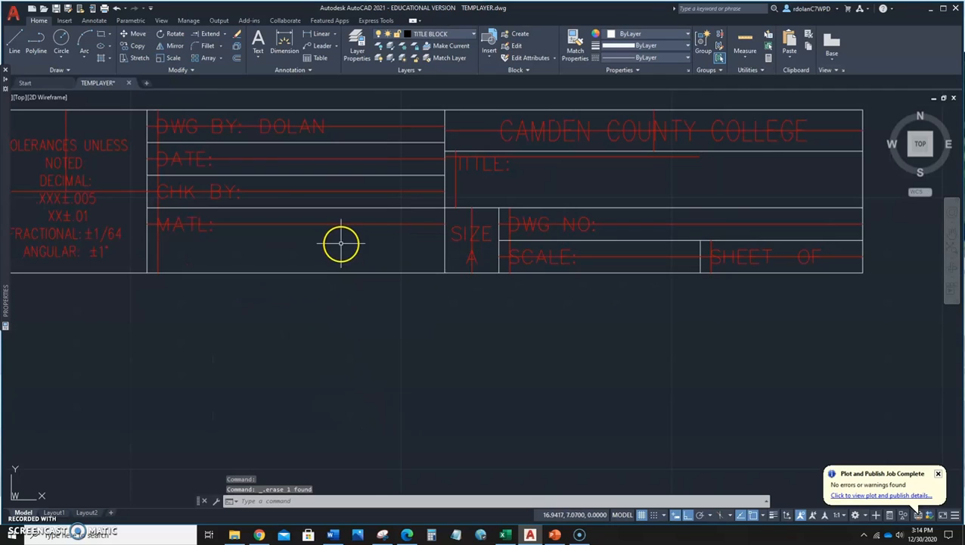
pyautogui.click(236, 58)
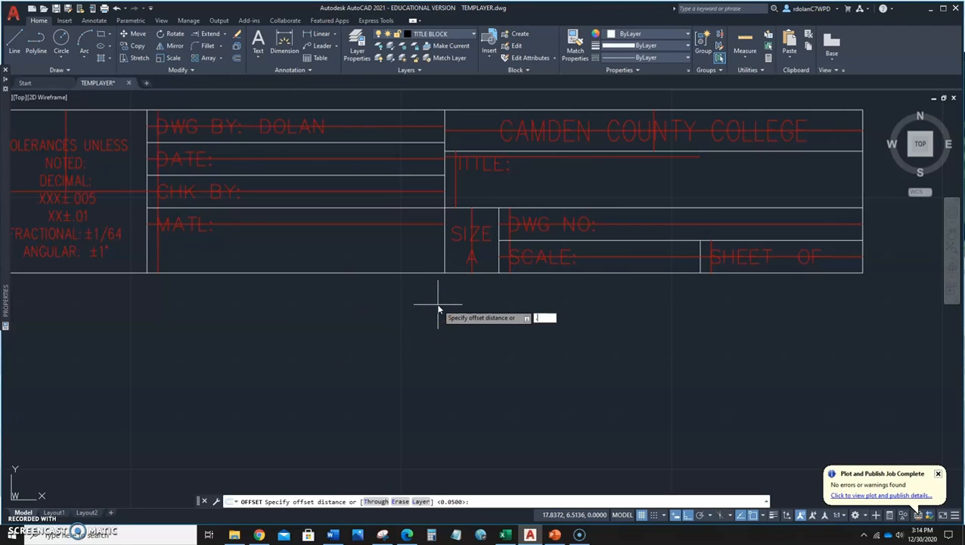
pyautogui.press('Return')
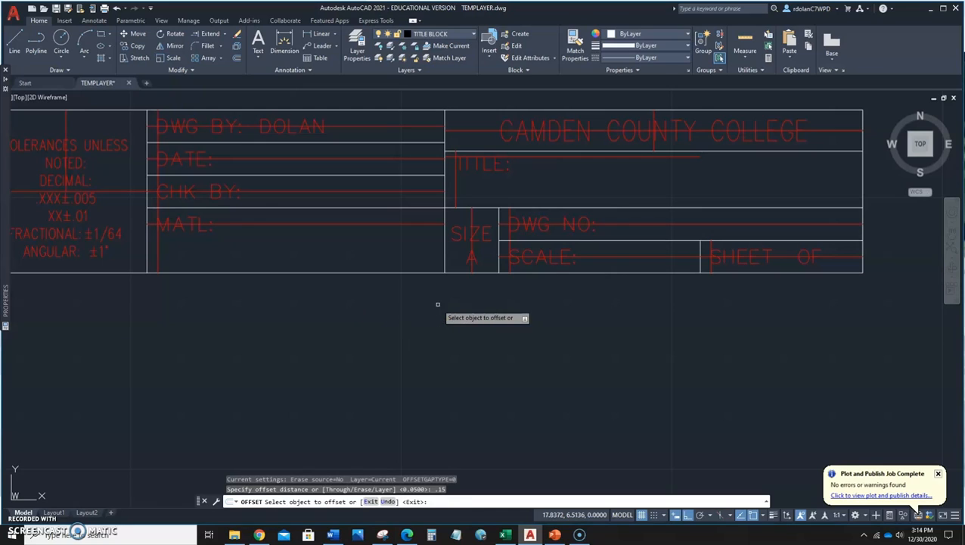
pyautogui.click(349, 272)
pyautogui.click(354, 253)
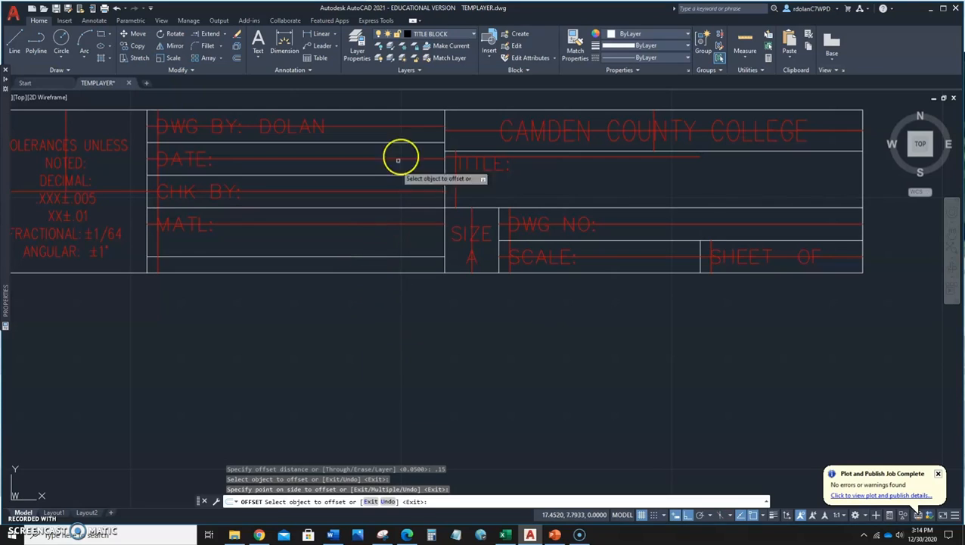
pyautogui.press('Escape')
# - Delete the white offset line below MATL in the title block
pyautogui.click(362, 256)
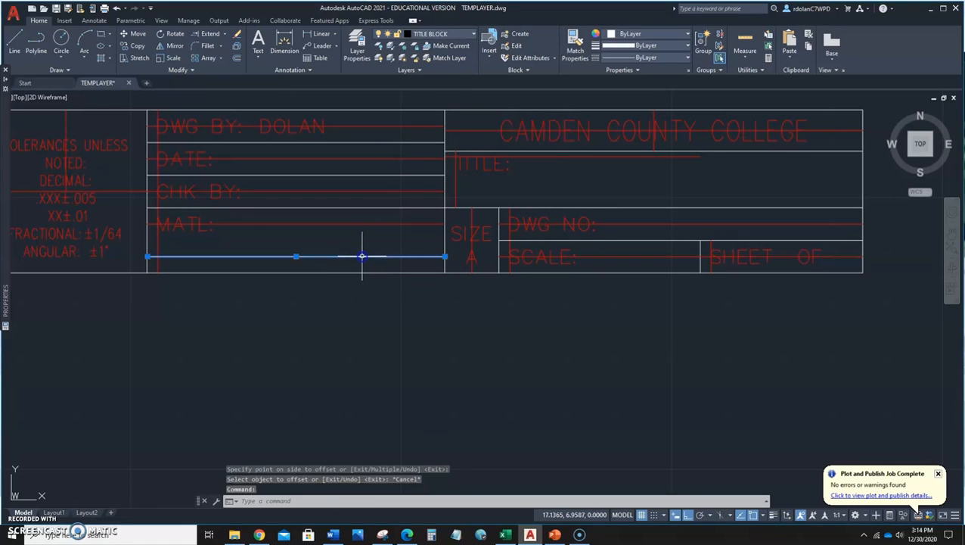
pyautogui.press('Delete')
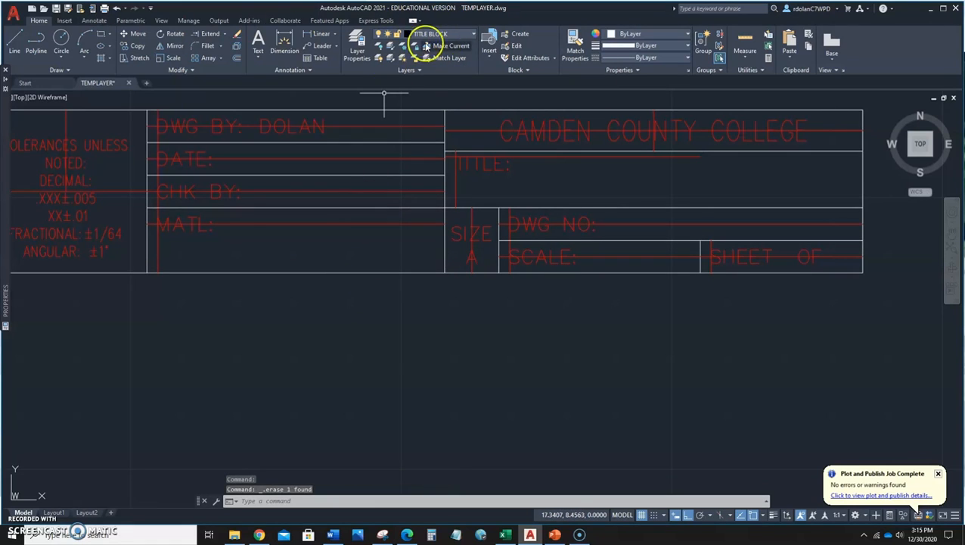
# - On the CONSTRUCTION layer, offset the MATL cell's bottom line upward by .15 with the layer option Current, and delete the resulting line
pyautogui.click(469, 35)
pyautogui.click(435, 82)
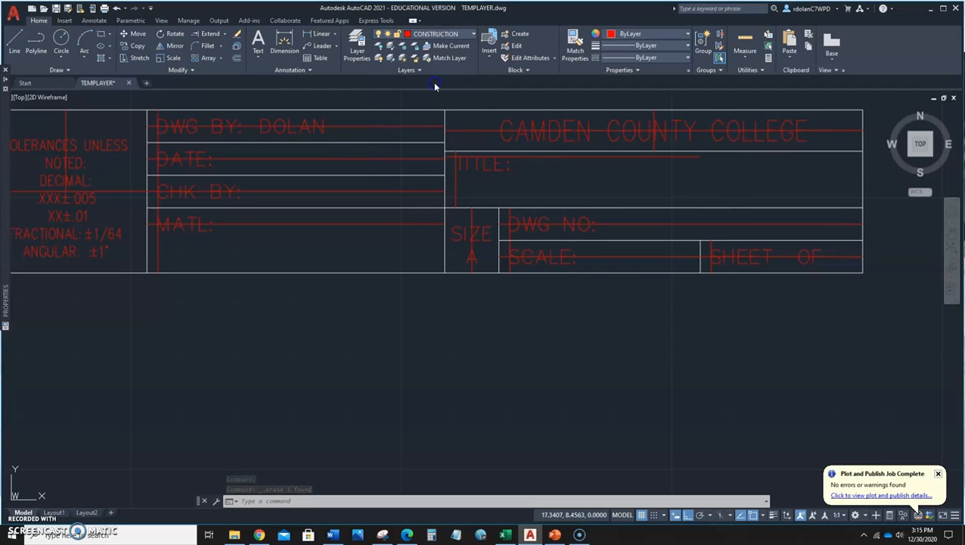
pyautogui.click(235, 67)
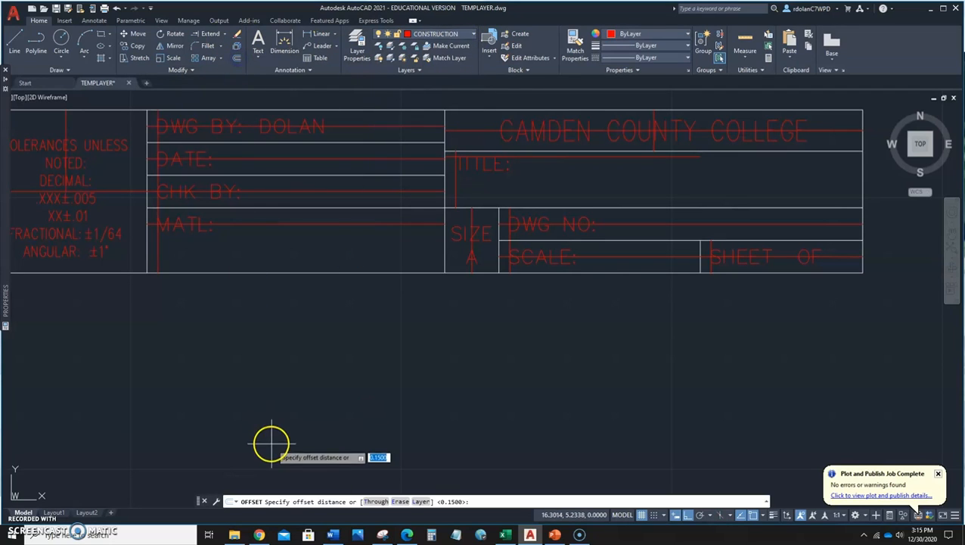
pyautogui.click(421, 501)
pyautogui.click(416, 503)
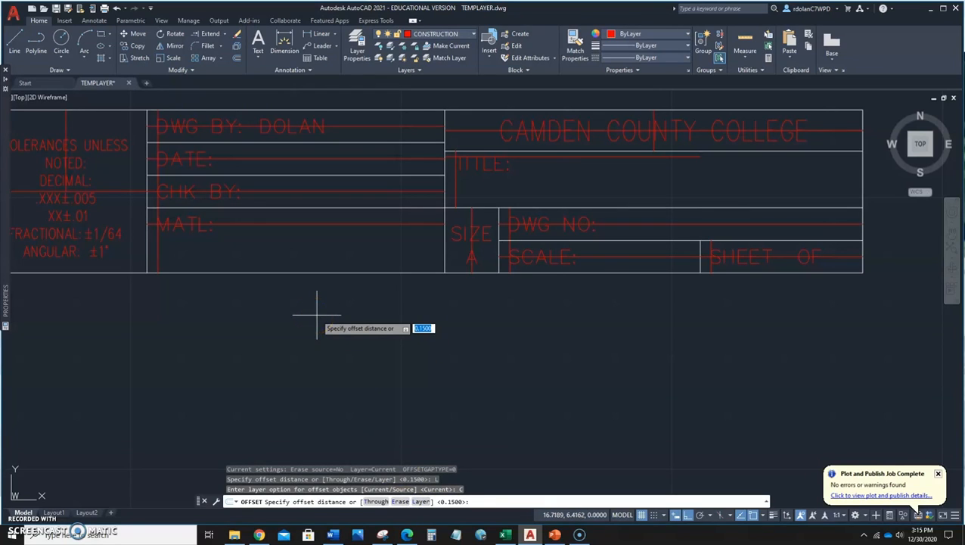
pyautogui.press('Return')
pyautogui.click(318, 271)
pyautogui.click(320, 257)
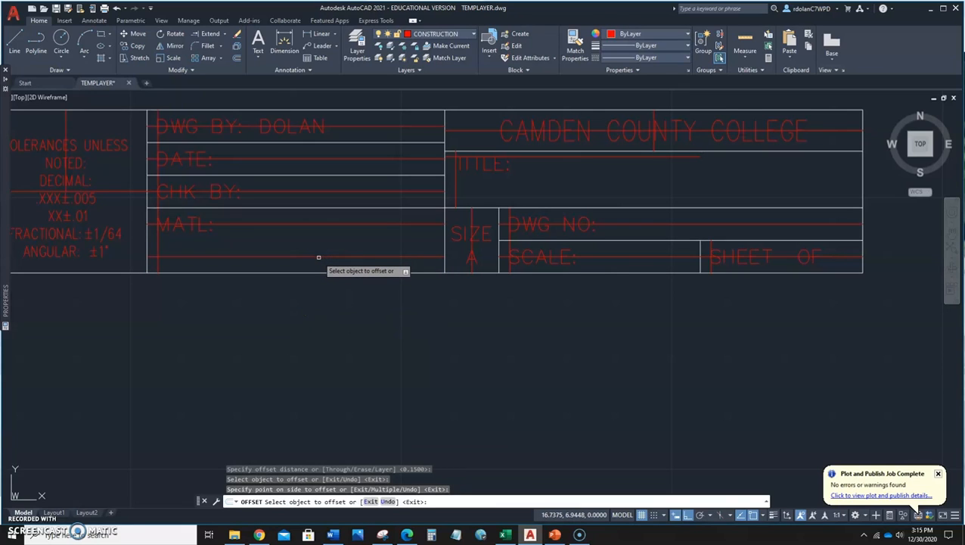
pyautogui.press('Escape')
pyautogui.click(319, 258)
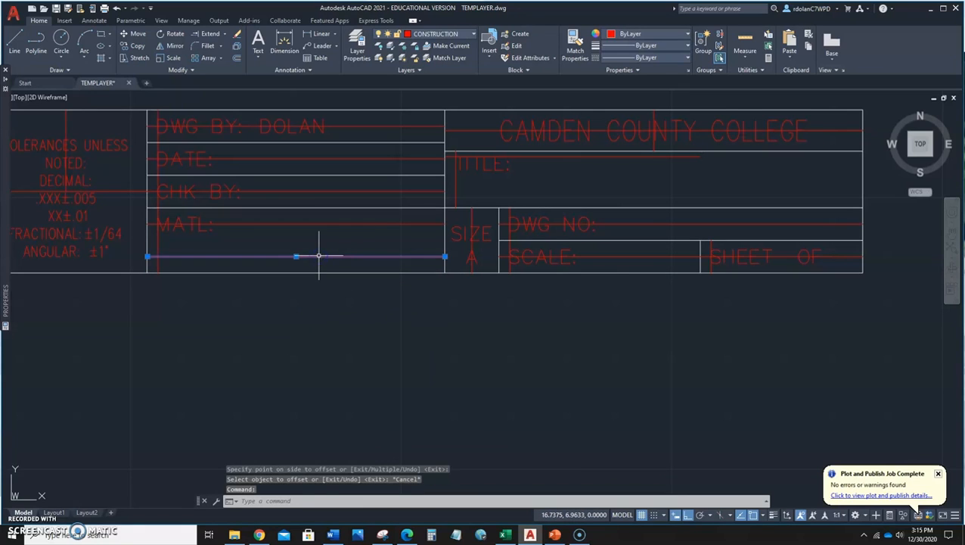
pyautogui.press('Delete')
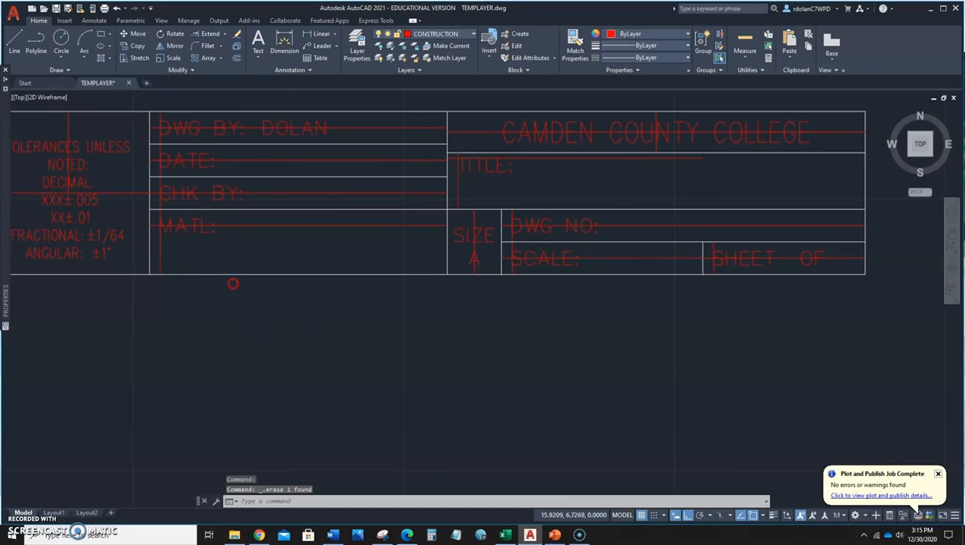
pyautogui.scroll(-2, 233, 283)
pyautogui.scroll(2, 68, 218)
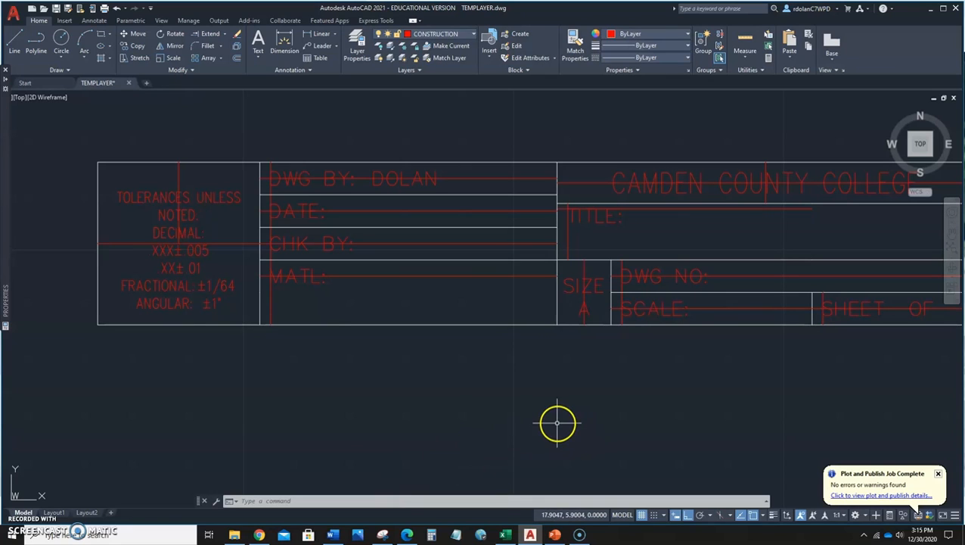
pyautogui.scroll(-2, 550, 421)
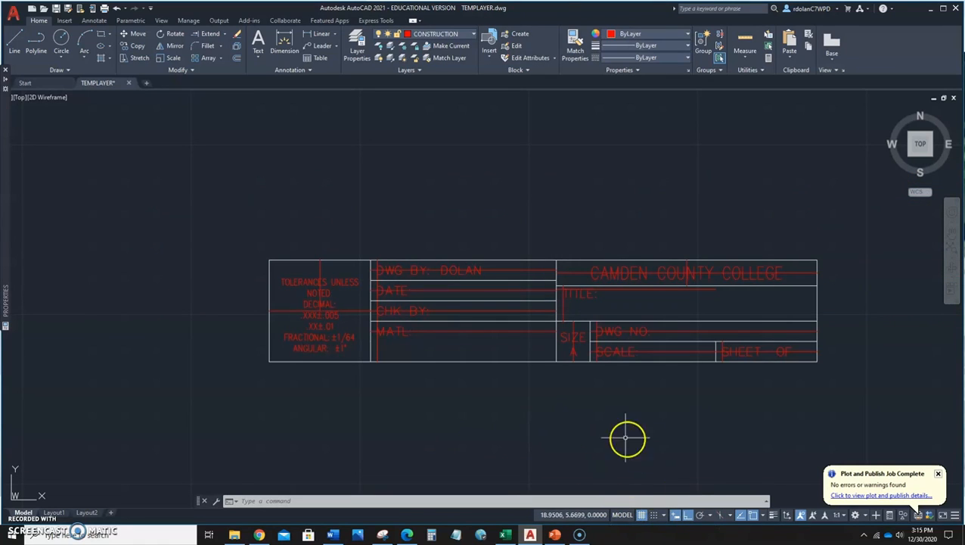
pyautogui.scroll(2, 567, 431)
pyautogui.scroll(-2, 566, 437)
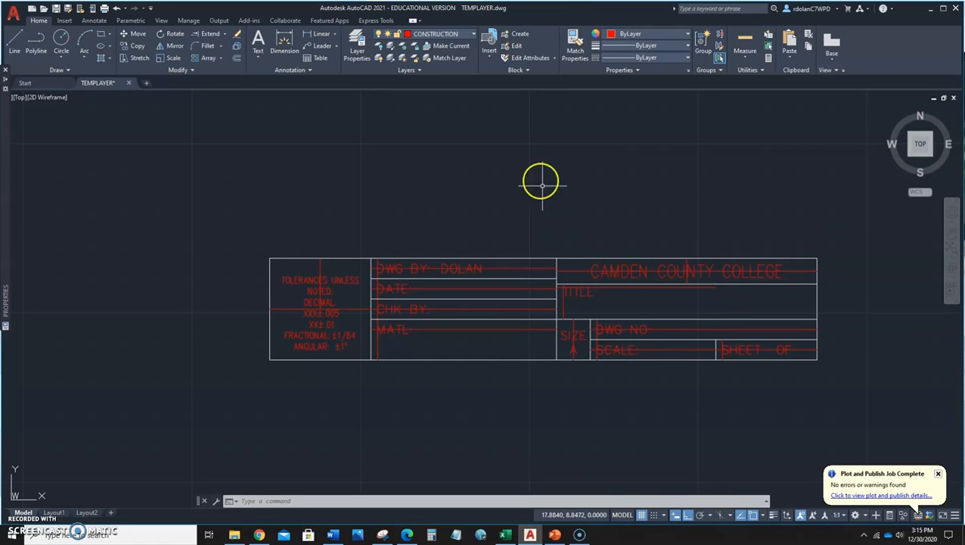
# - Make BORDER the current layer and turn off the CONSTRUCTION layer
pyautogui.click(474, 34)
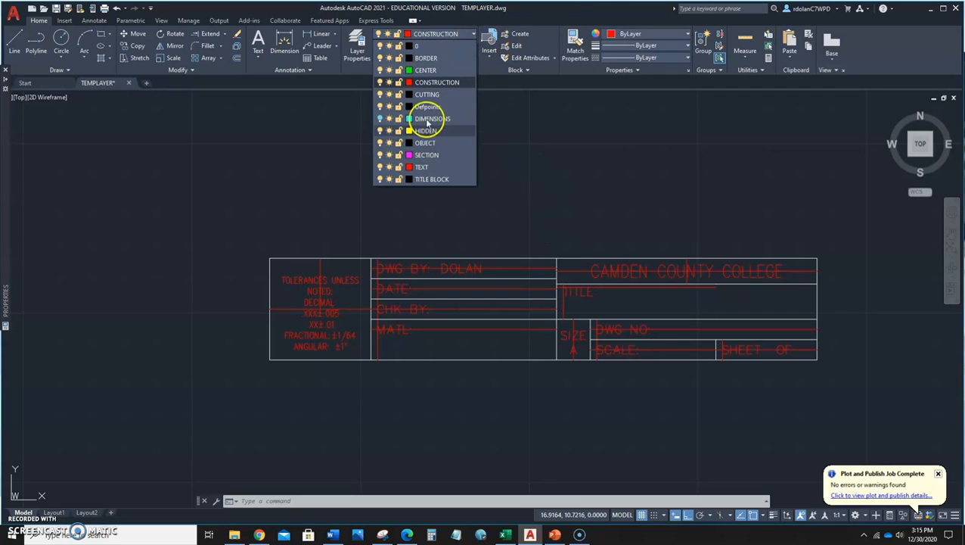
pyautogui.click(432, 59)
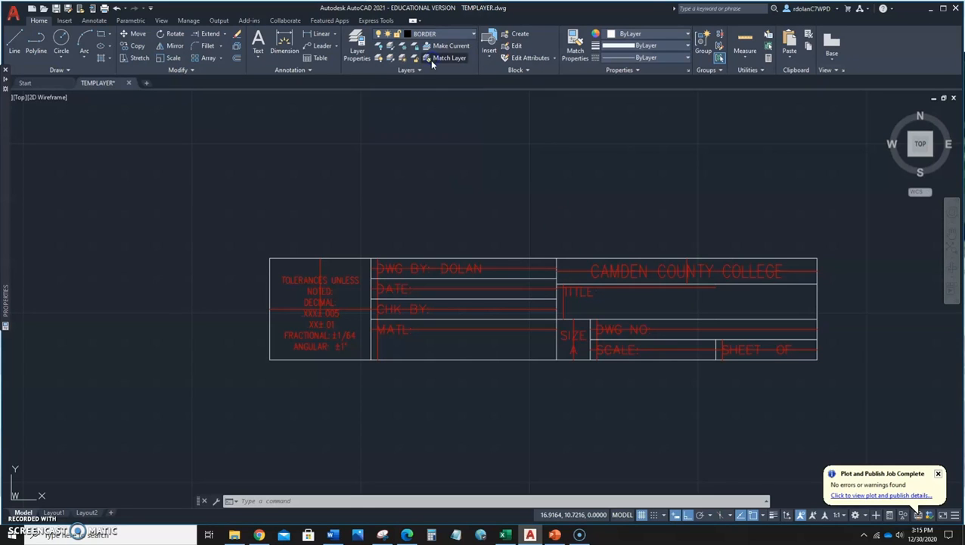
pyautogui.click(473, 36)
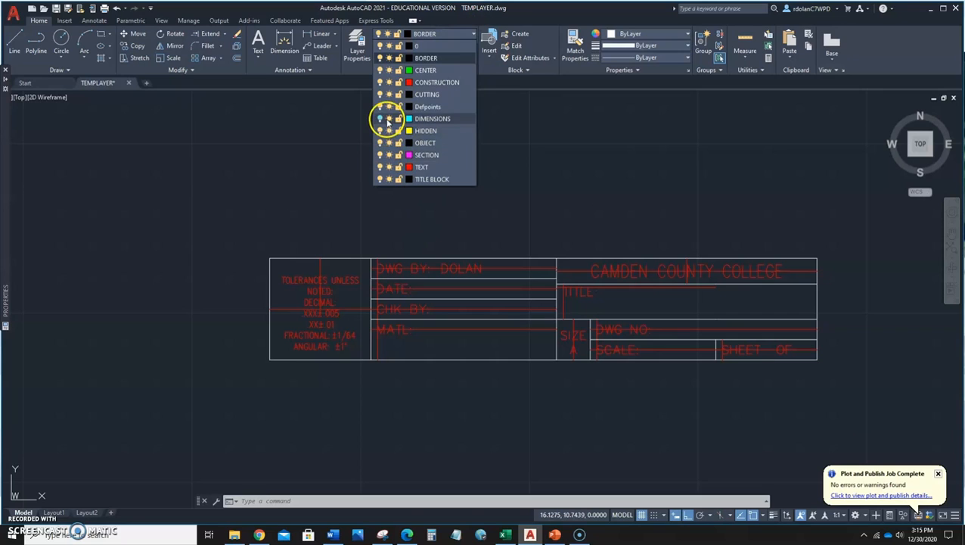
pyautogui.click(381, 83)
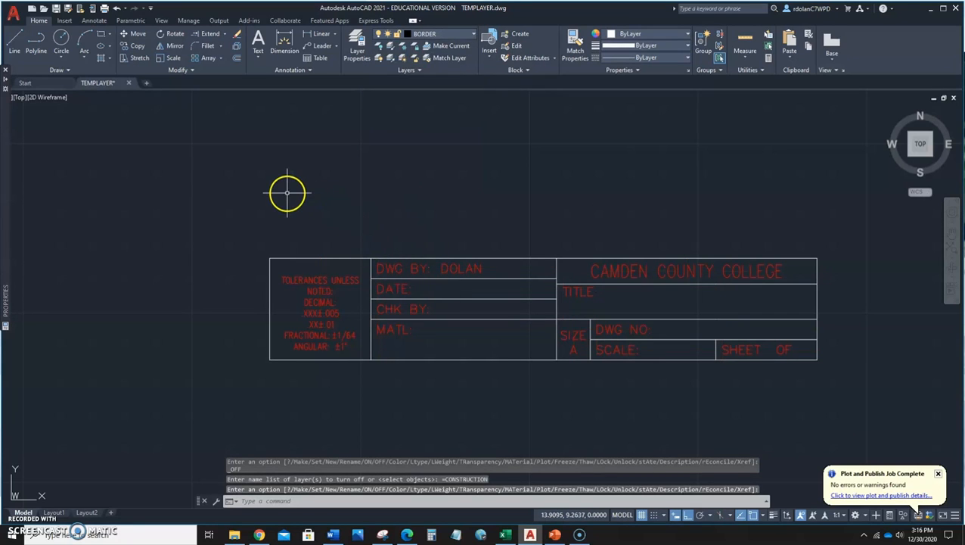
# - Copy the whole title block to the clipboard with its lower-right corner as the base point
pyautogui.click(230, 409)
pyautogui.click(853, 173)
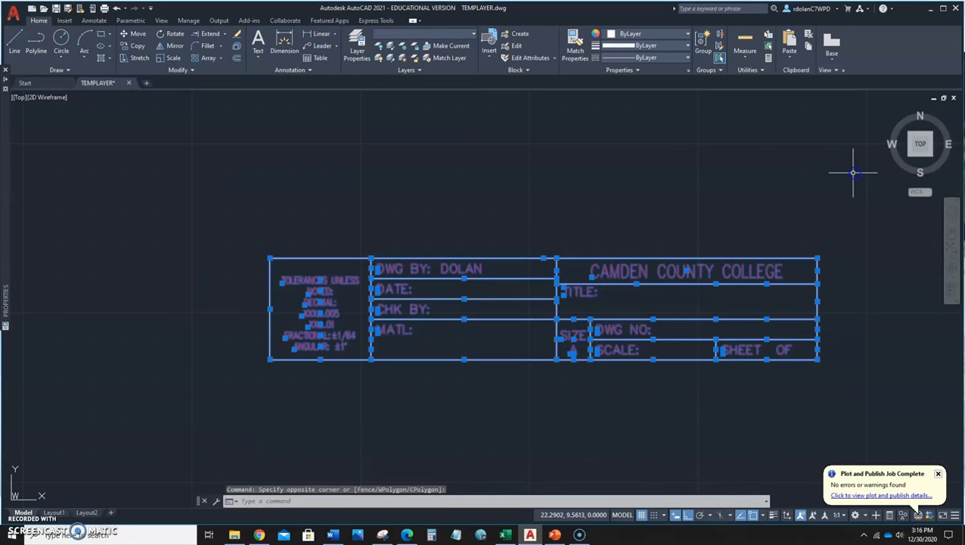
pyautogui.rightClick(379, 160)
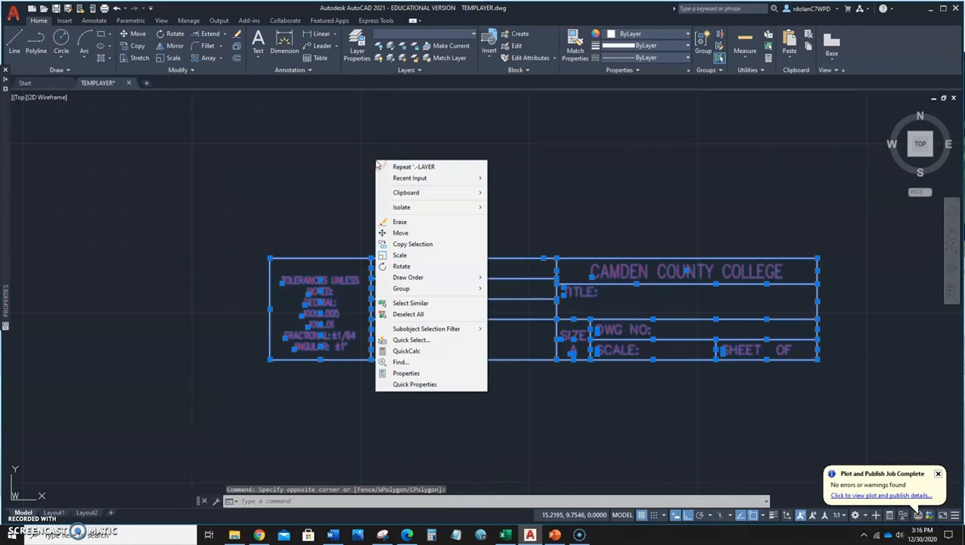
pyautogui.moveTo(436, 198)
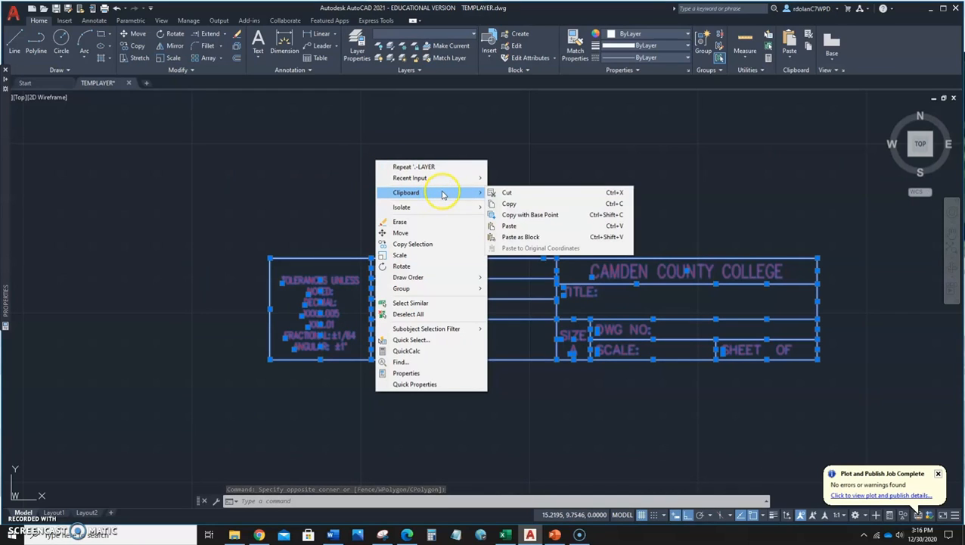
pyautogui.click(533, 215)
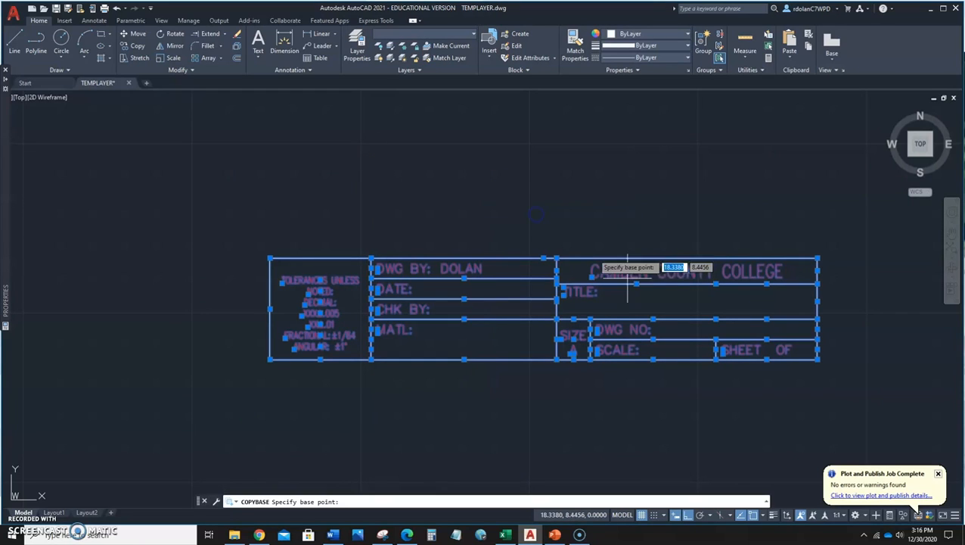
pyautogui.click(817, 360)
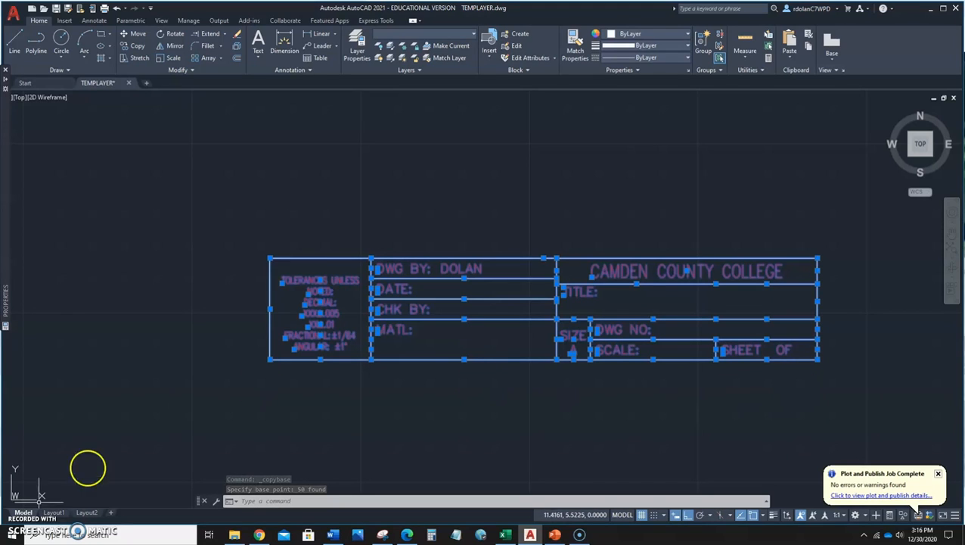
# - Paste the title block into Layout1 at the lower-right corner of the border rectangle
pyautogui.click(53, 513)
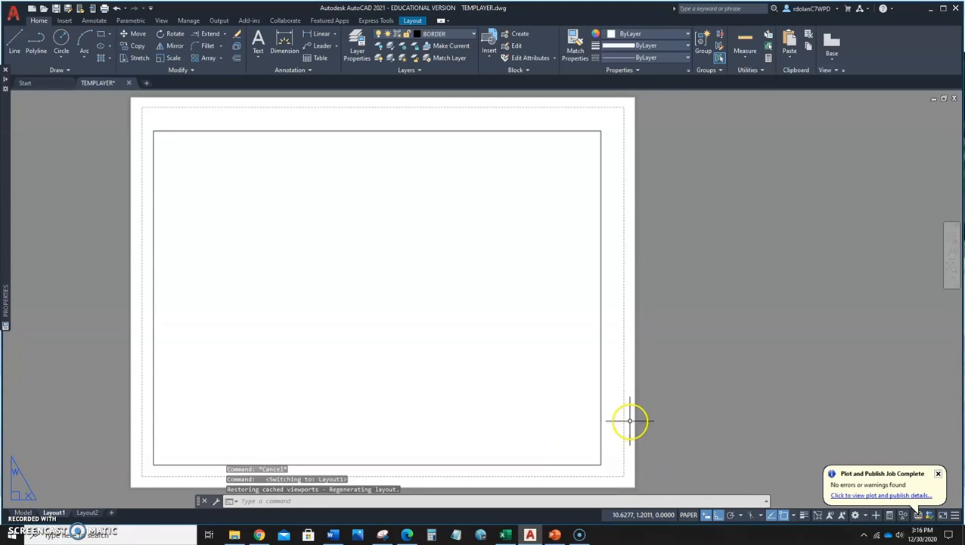
pyautogui.rightClick(508, 386)
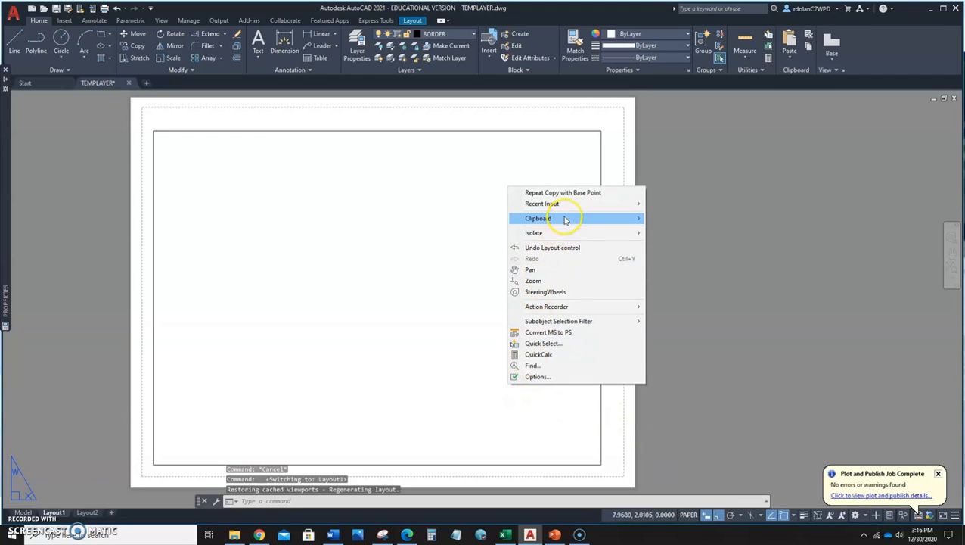
pyautogui.moveTo(575, 218)
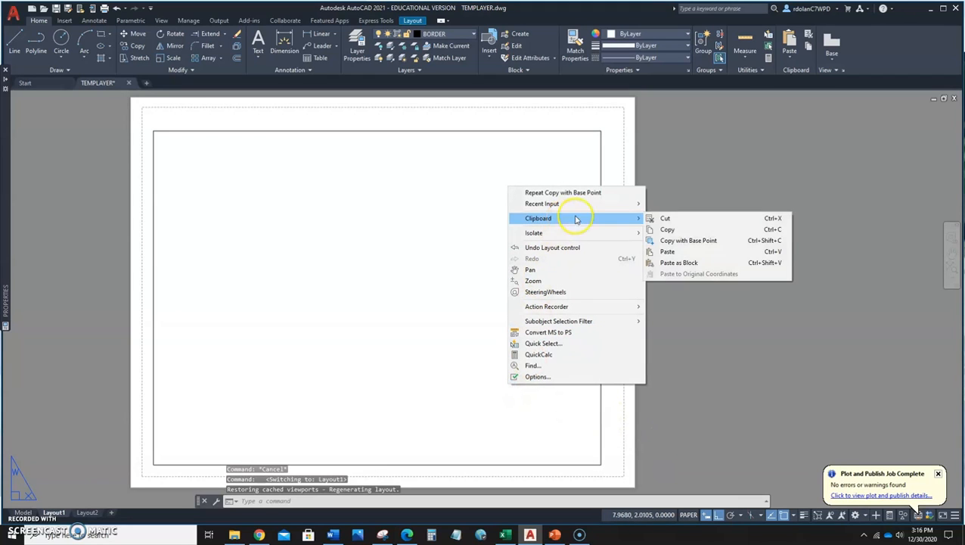
pyautogui.click(667, 251)
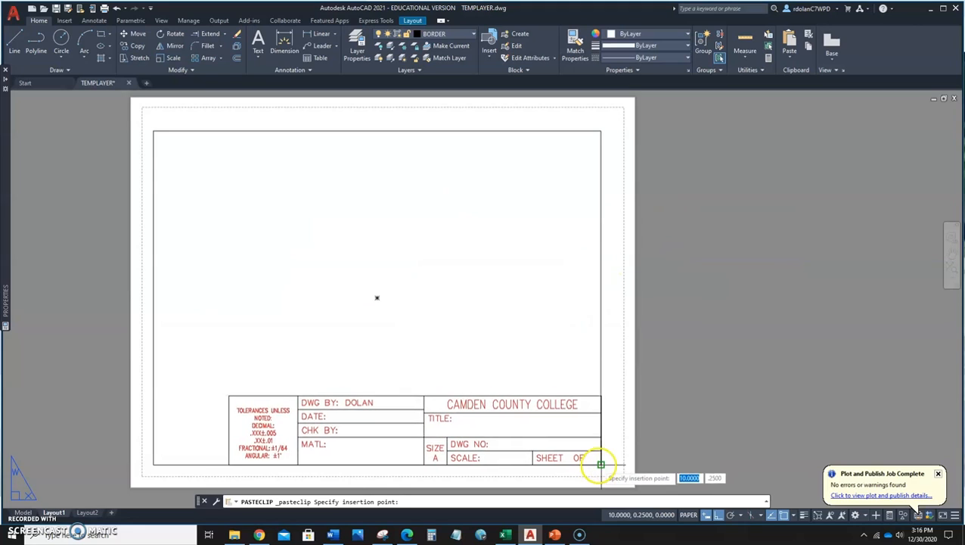
pyautogui.click(601, 463)
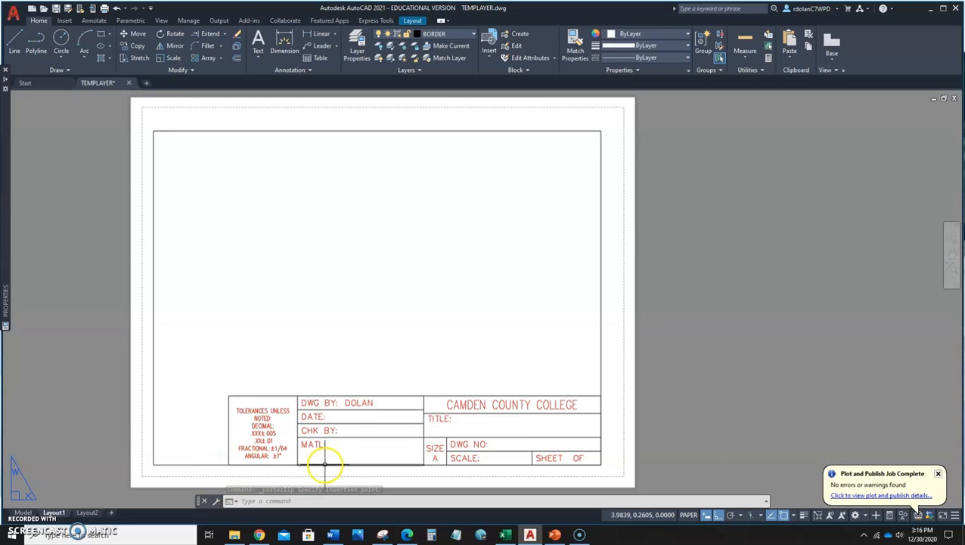
# - Delete the title block lines that overlap the right and bottom edges of the Layout1 border
pyautogui.click(590, 478)
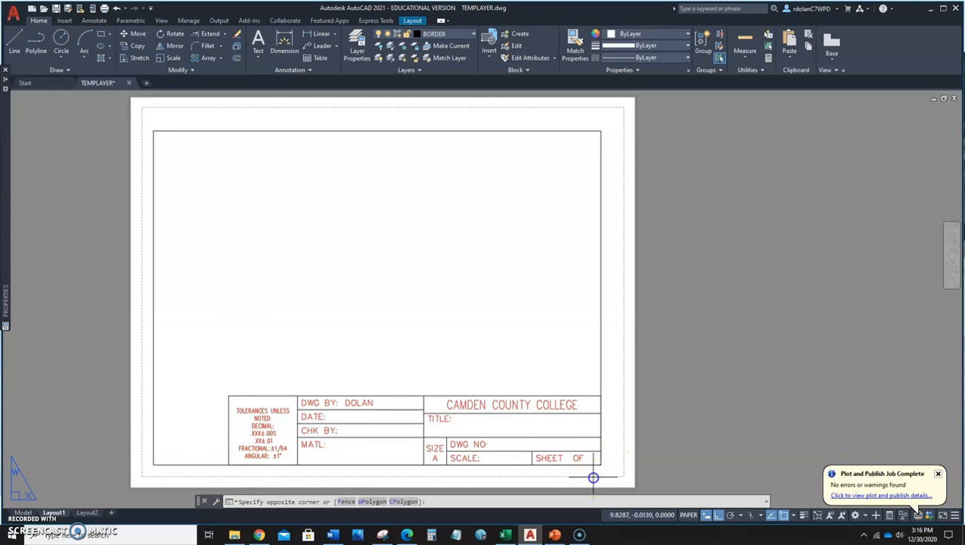
pyautogui.click(629, 373)
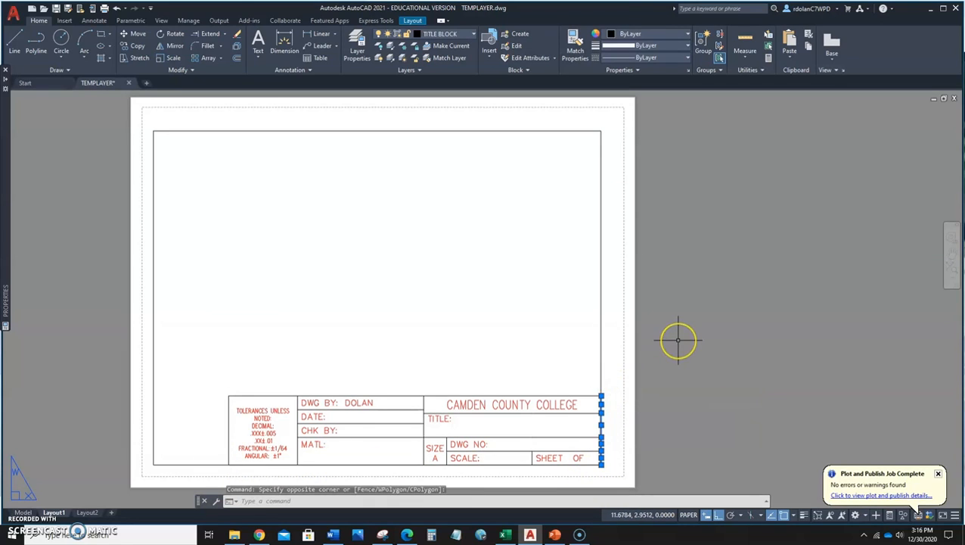
pyautogui.press('Delete')
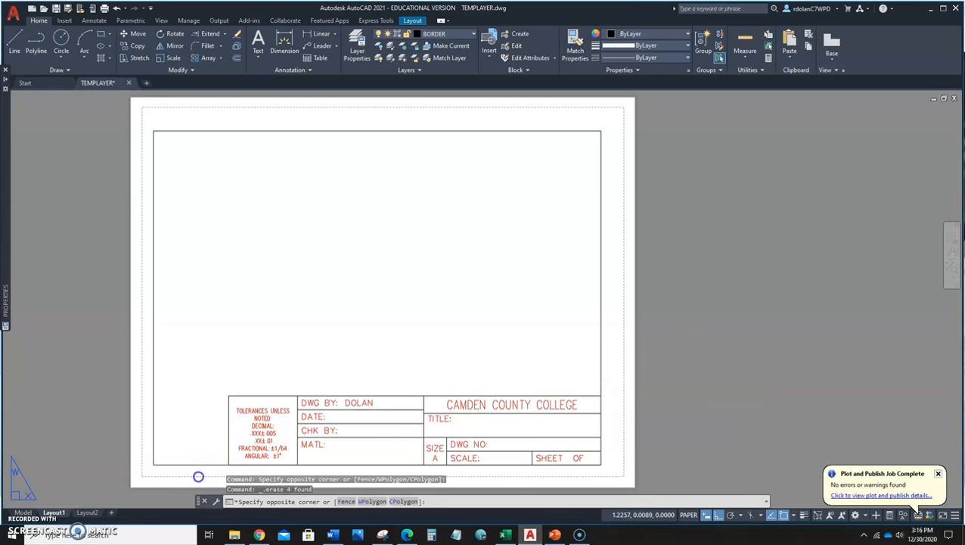
pyautogui.click(198, 477)
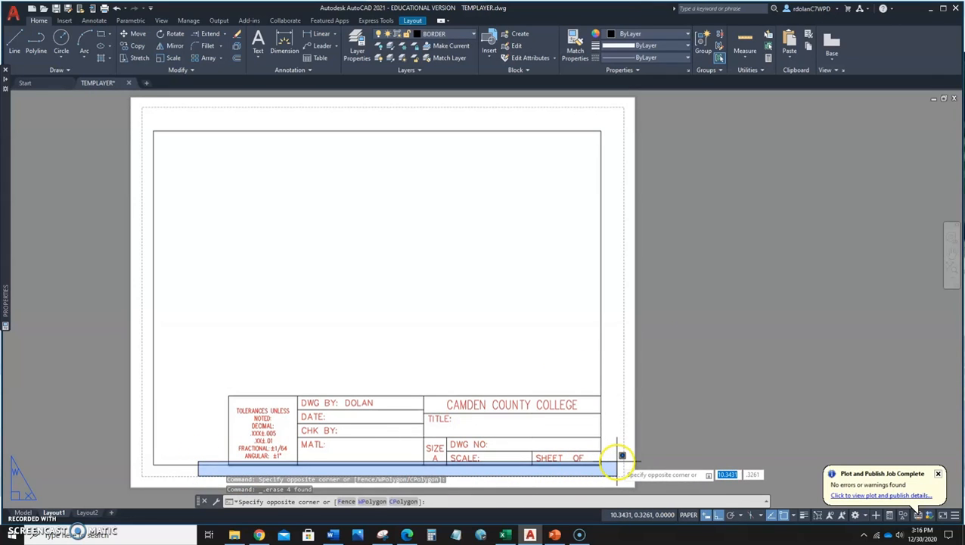
pyautogui.click(622, 455)
pyautogui.press('Delete')
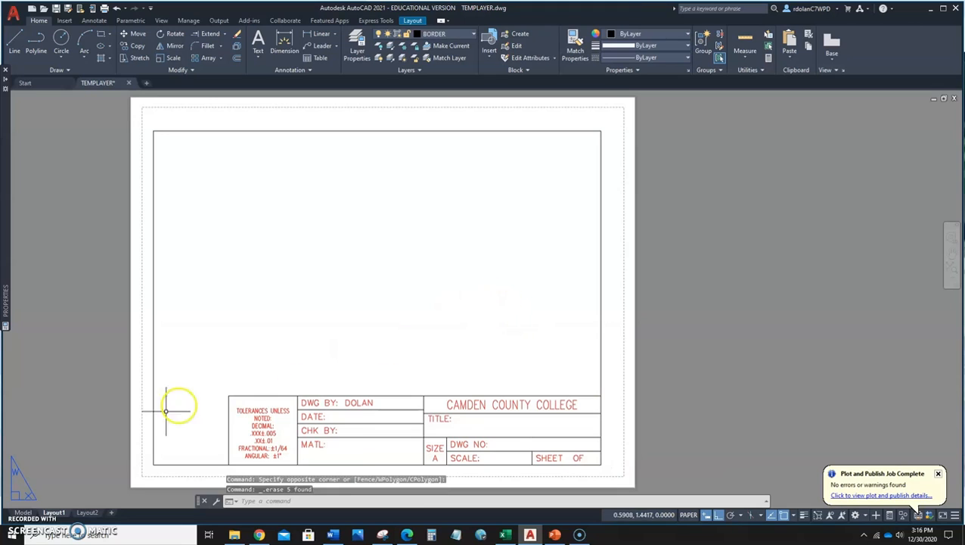
# - Delete the viewport in Layout2
pyautogui.moveTo(167, 410)
pyautogui.mouseDown(button='middle')
pyautogui.moveTo(222, 369)
pyautogui.moveTo(238, 413)
pyautogui.moveTo(237, 399)
pyautogui.mouseUp(button='middle')
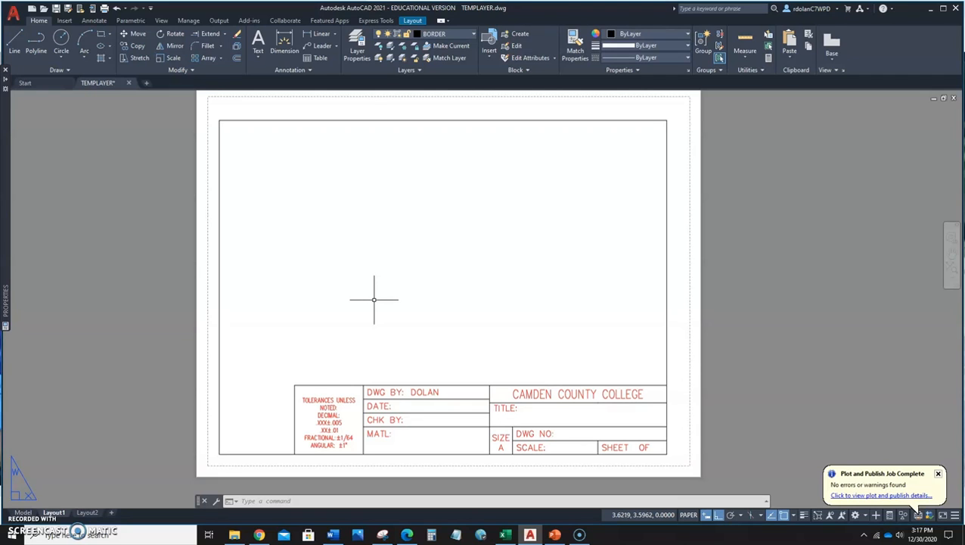
pyautogui.click(86, 512)
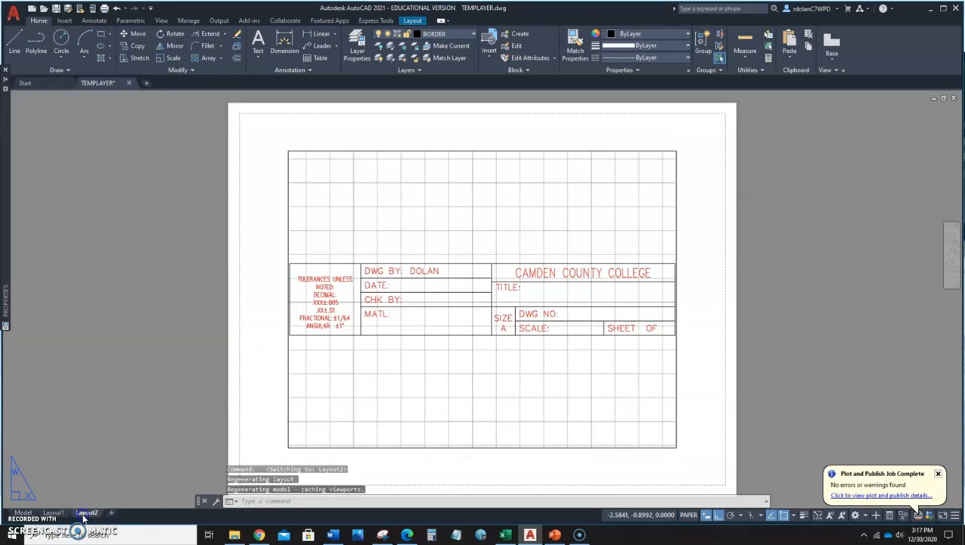
pyautogui.click(288, 416)
pyautogui.press('Delete')
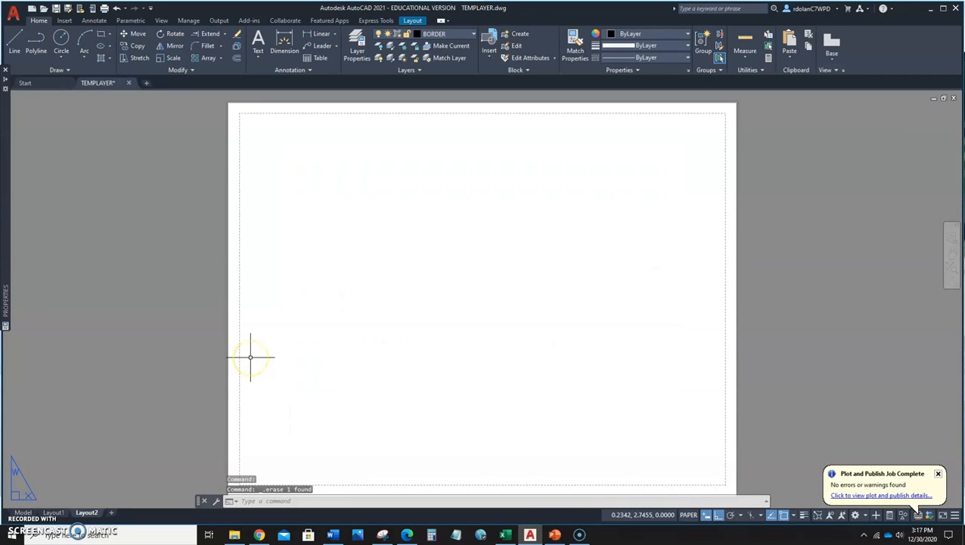
# - Set the paper size in Layout2's page setup to ANSI B (17.00 x 11.00 Inches)
pyautogui.rightClick(88, 513)
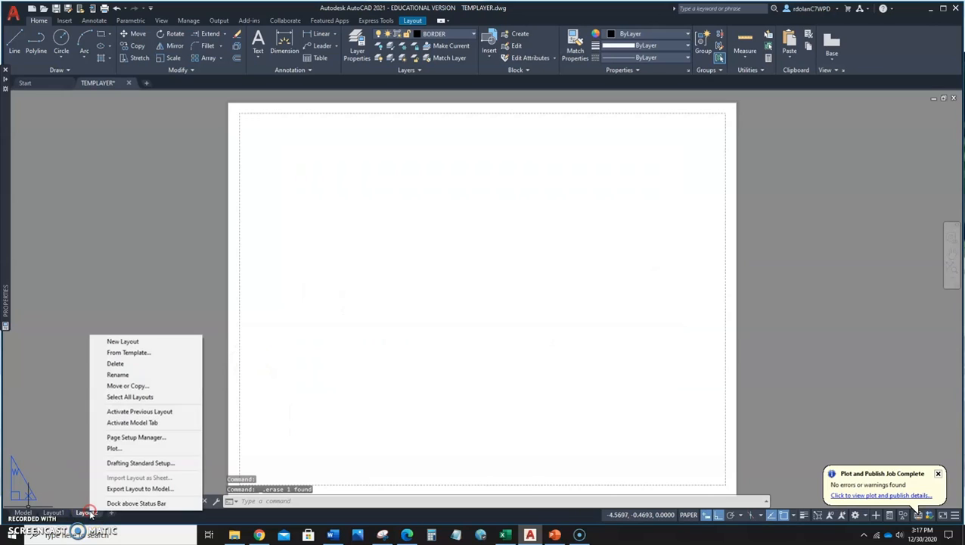
pyautogui.click(132, 439)
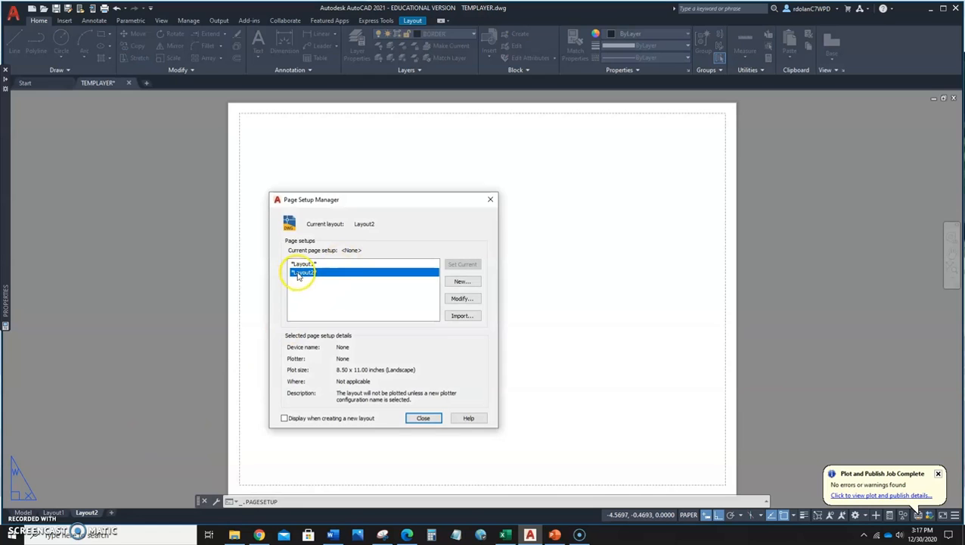
pyautogui.click(460, 299)
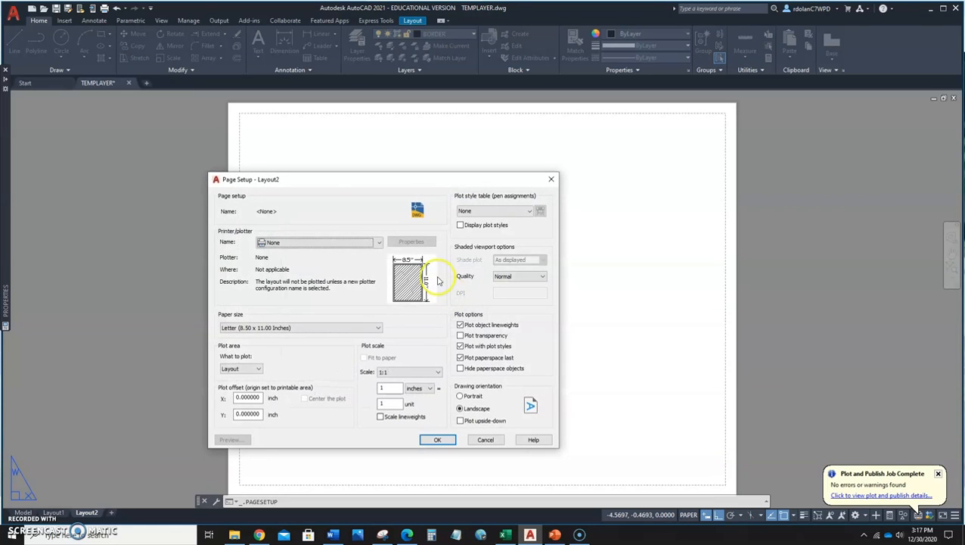
pyautogui.click(380, 244)
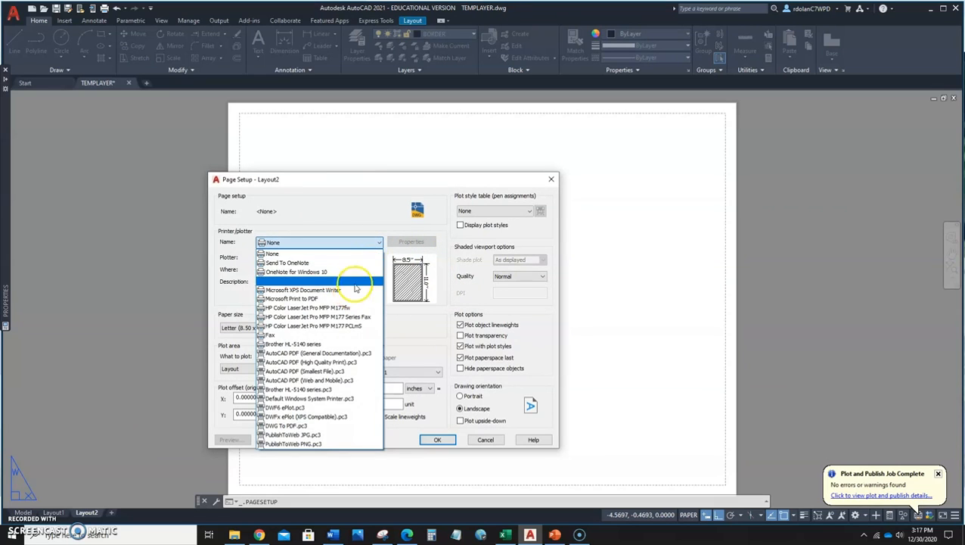
pyautogui.click(365, 213)
pyautogui.click(379, 327)
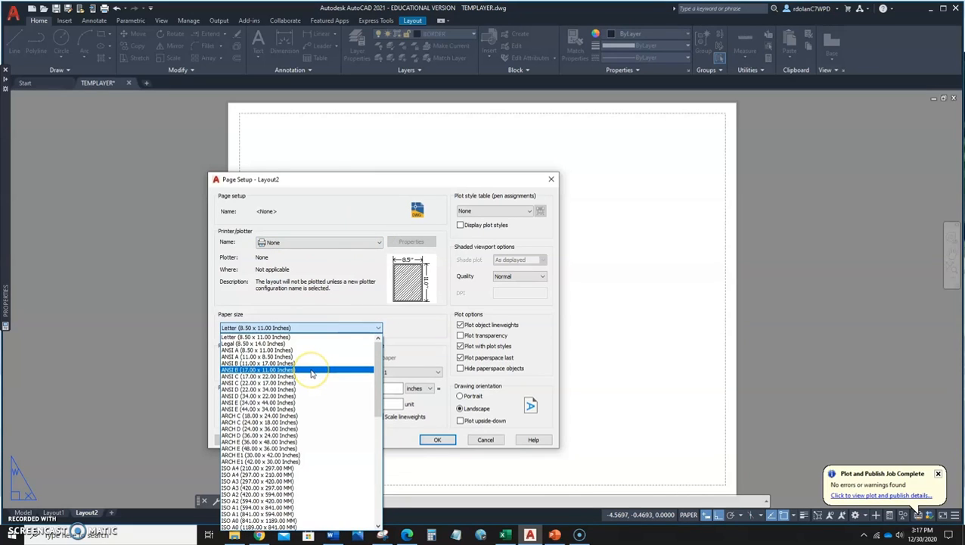
pyautogui.click(287, 370)
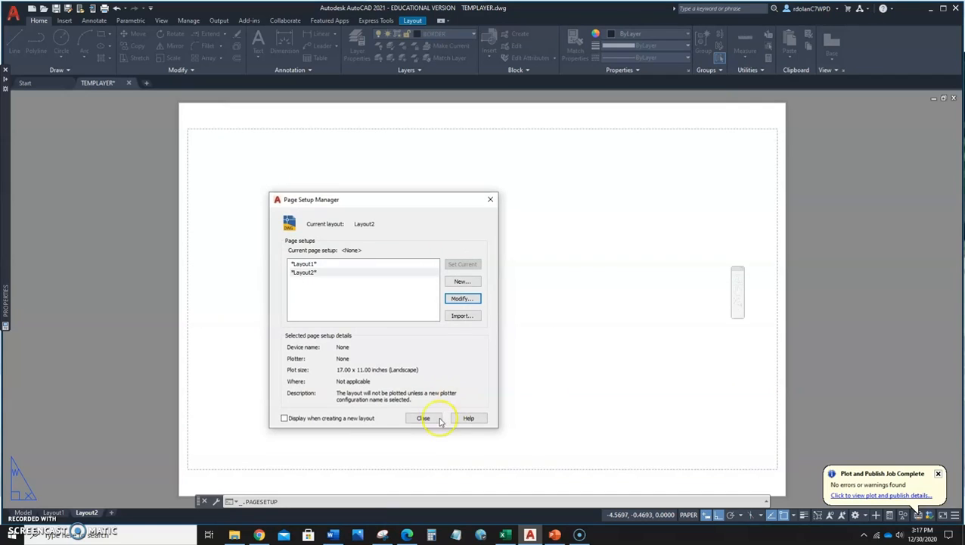
pyautogui.click(423, 419)
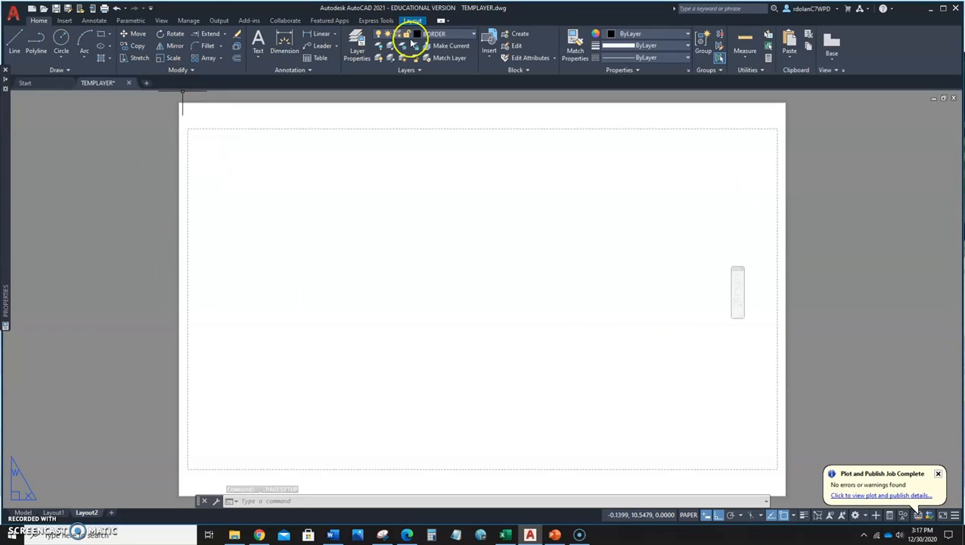
# - Draw a 15 by 10 border rectangle in Layout2 with its first corner at @.25,.25
pyautogui.click(100, 35)
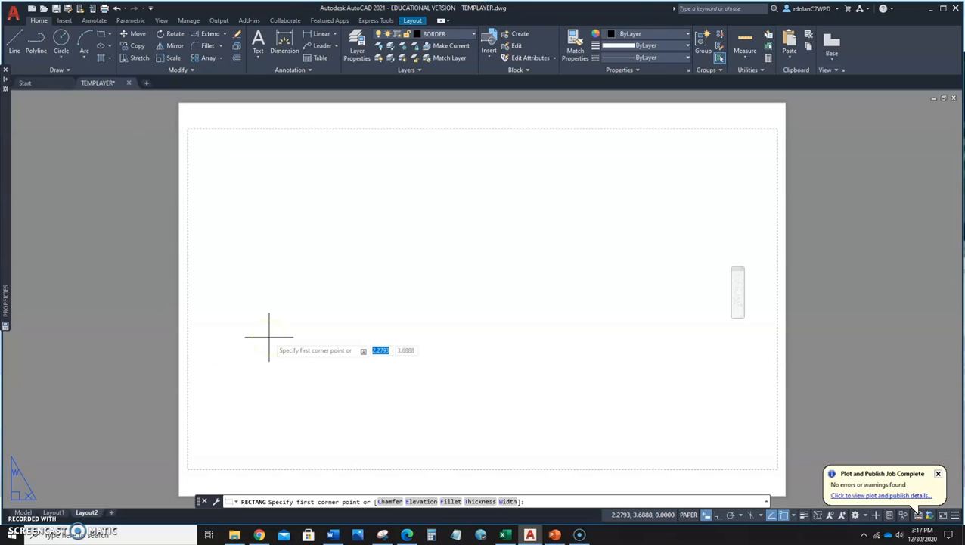
pyautogui.write('@.25')
pyautogui.press('Tab')
pyautogui.press('Return')
pyautogui.write('@')
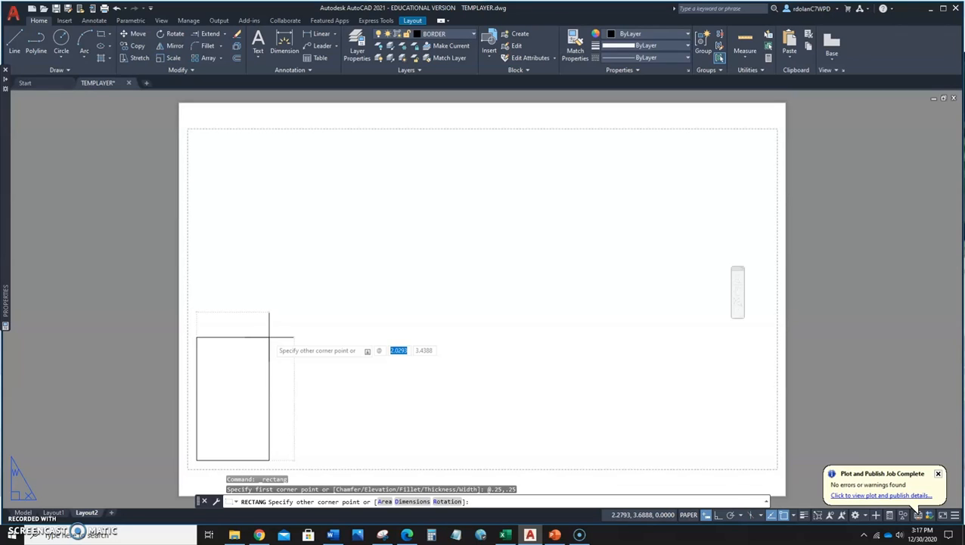
pyautogui.press('Tab')
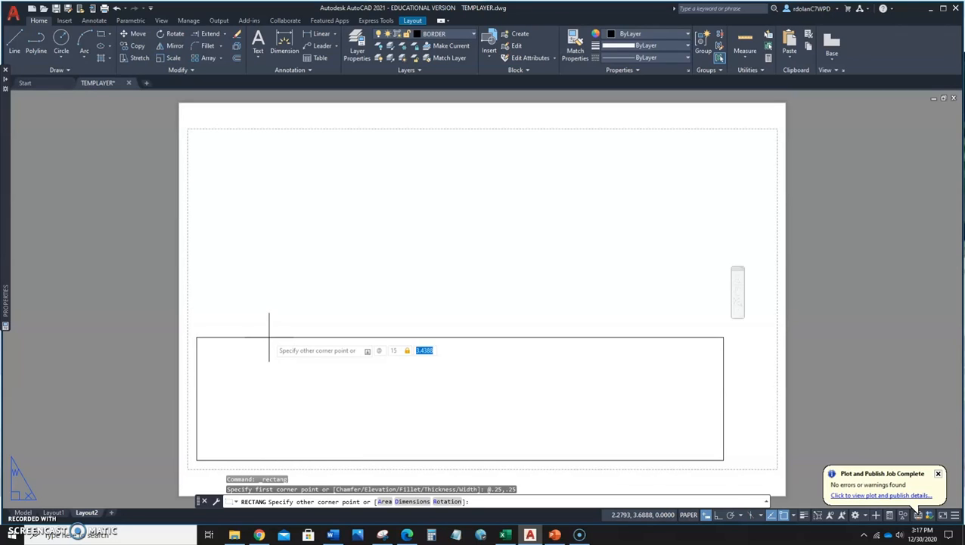
pyautogui.press('Return')
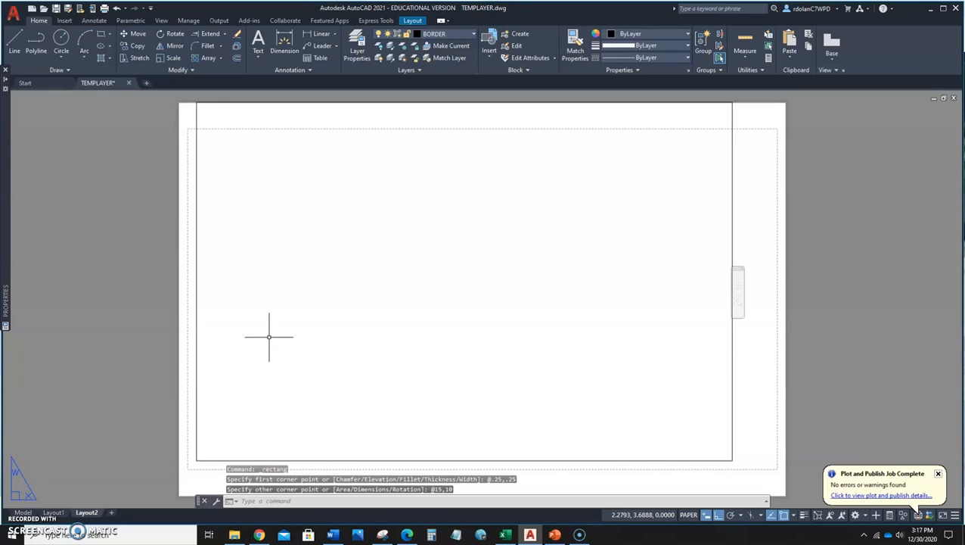
pyautogui.click(298, 334)
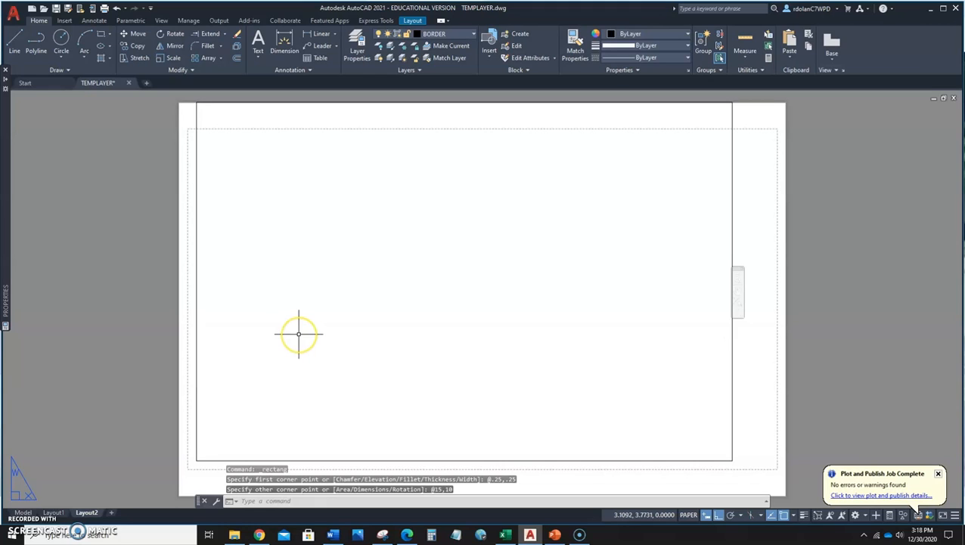
pyautogui.click(377, 357)
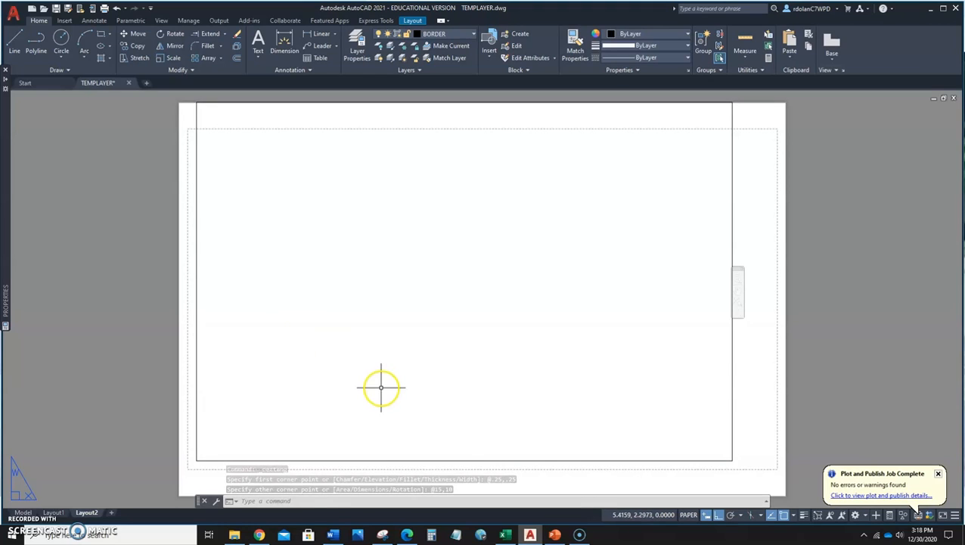
pyautogui.scroll(-2, 382, 385)
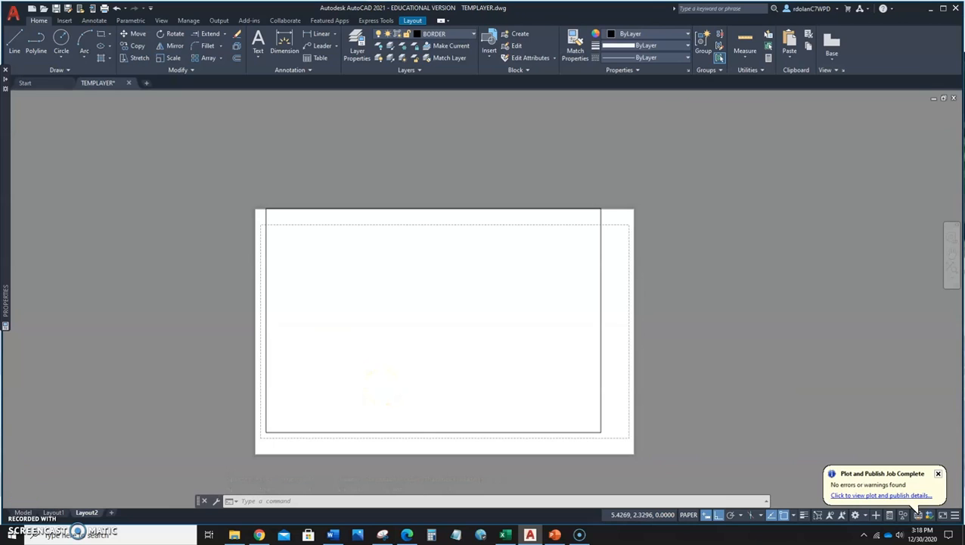
pyautogui.scroll(2, 381, 385)
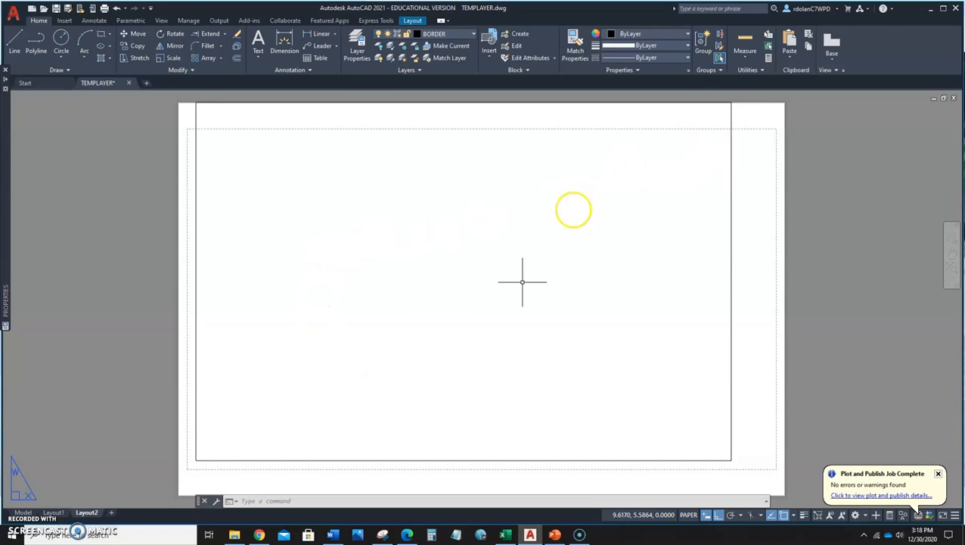
# - Paste the copied title block into Layout2 at the lower-right corner of the border rectangle
pyautogui.rightClick(604, 254)
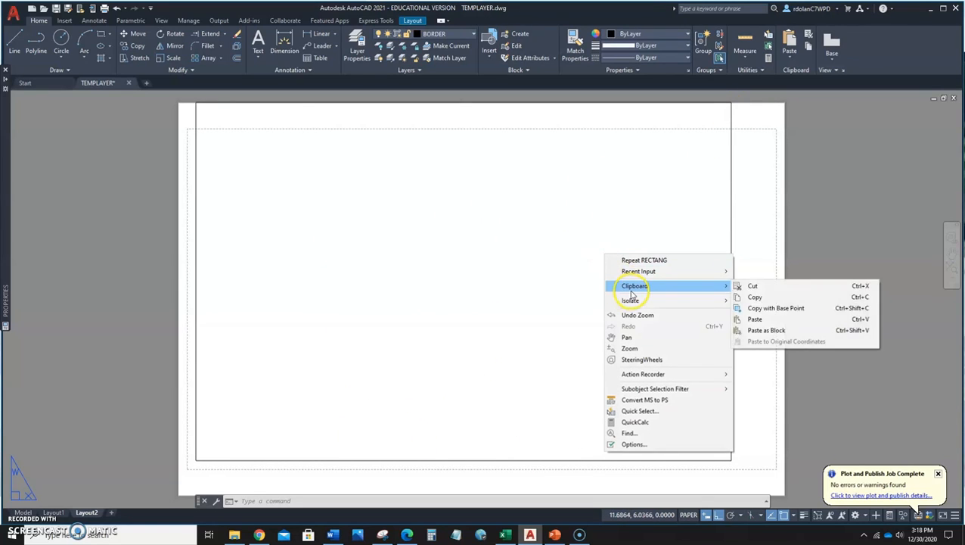
pyautogui.moveTo(632, 291)
pyautogui.click(779, 320)
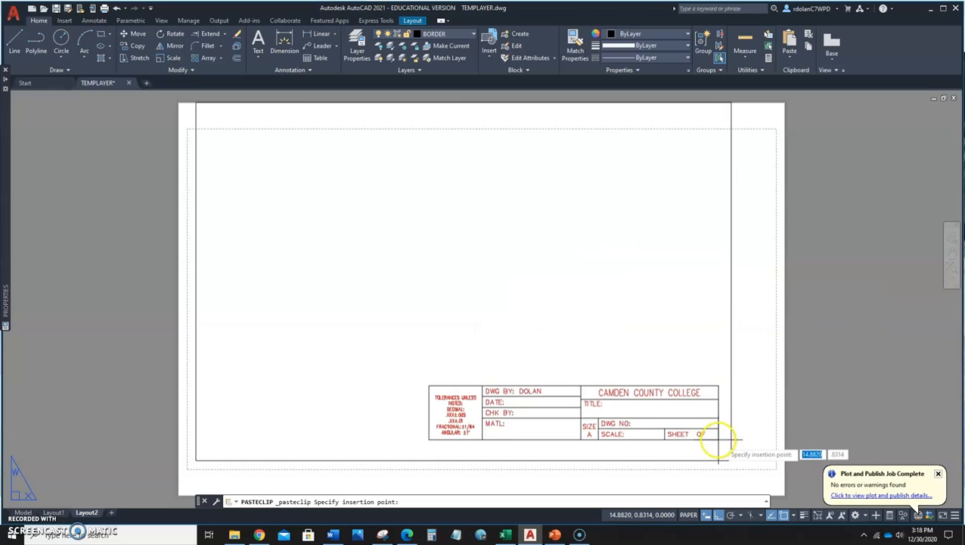
pyautogui.click(733, 459)
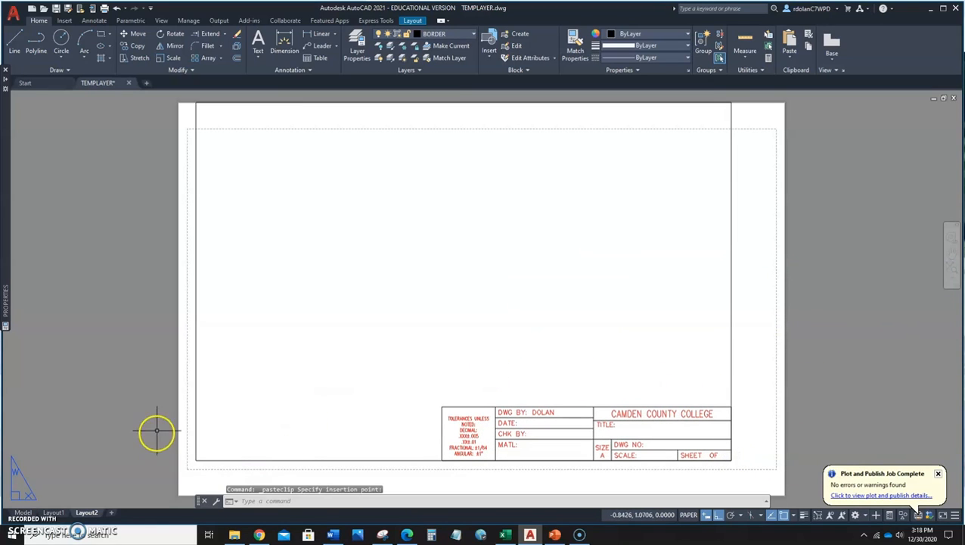
# - Assign the Brother HL-5140 series printer in Layout2's page setup and return to Layout1
pyautogui.rightClick(86, 512)
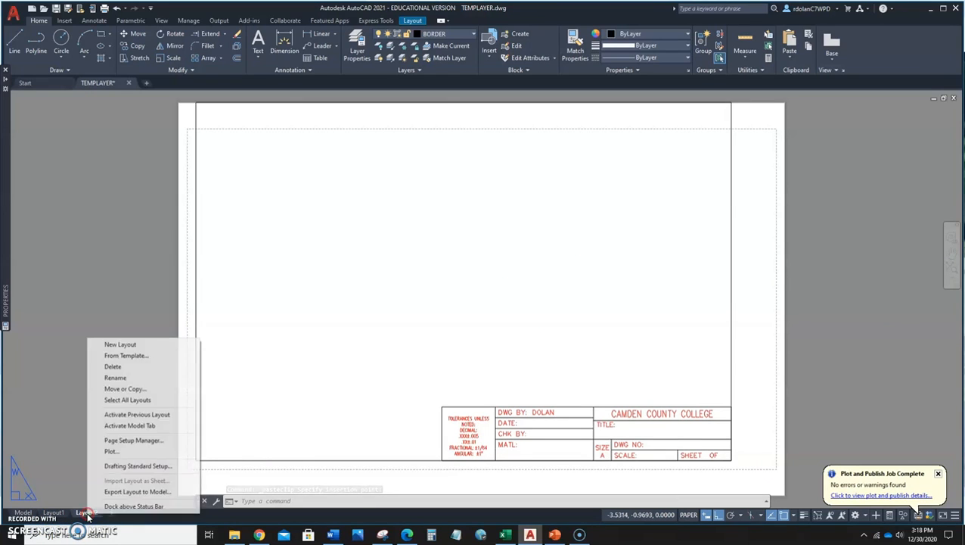
pyautogui.click(144, 440)
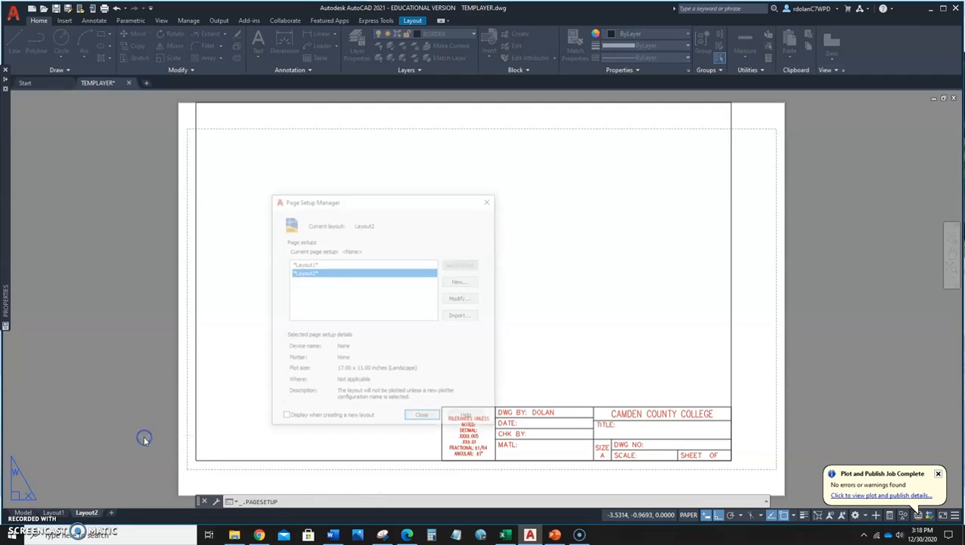
pyautogui.click(459, 298)
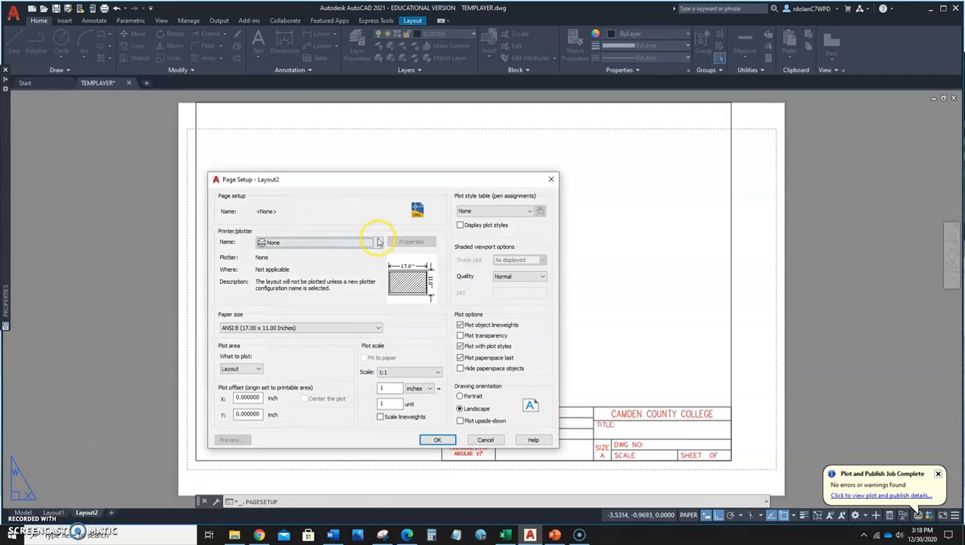
pyautogui.click(379, 242)
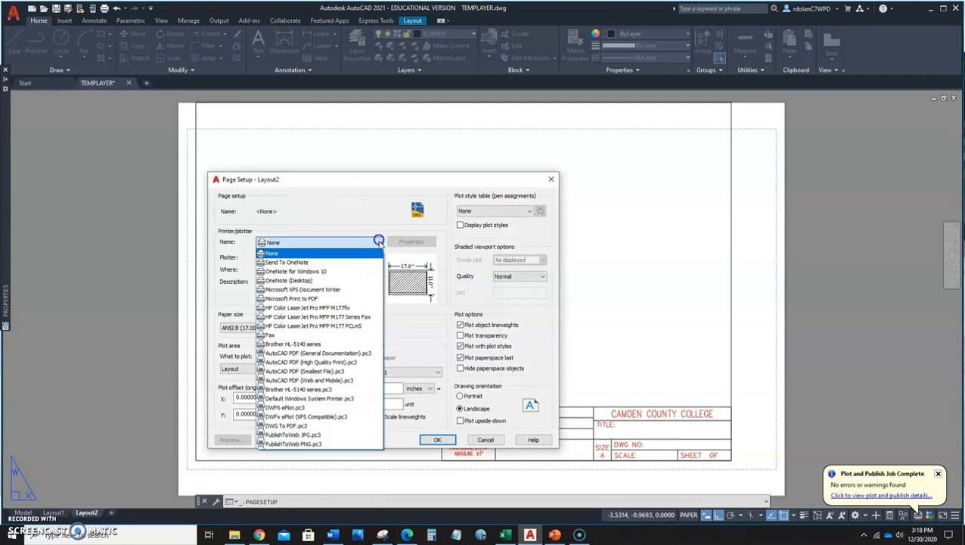
pyautogui.click(342, 347)
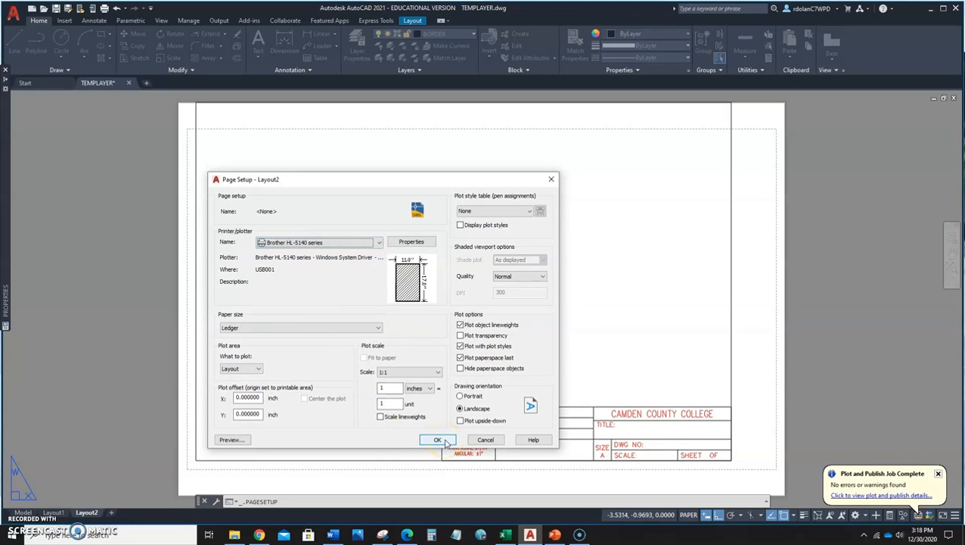
pyautogui.click(485, 447)
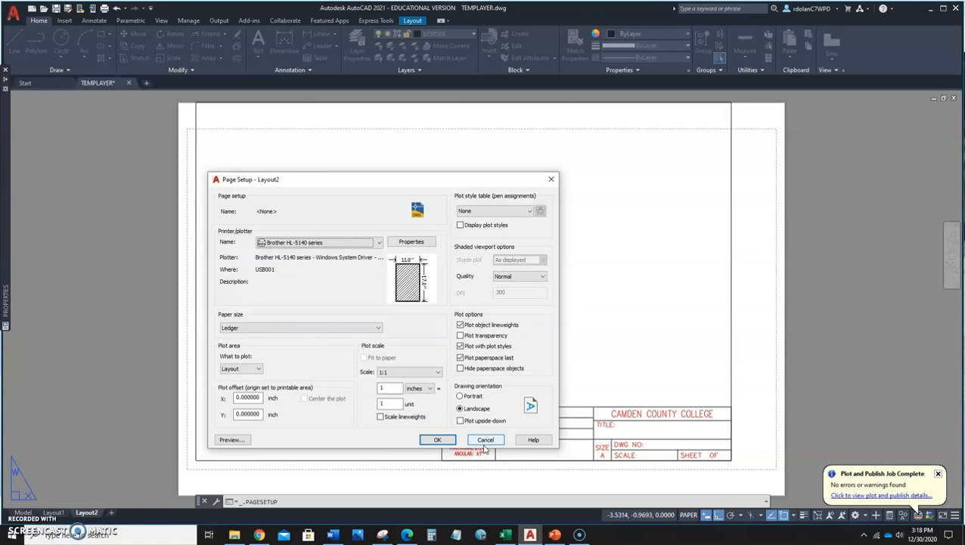
pyautogui.click(437, 440)
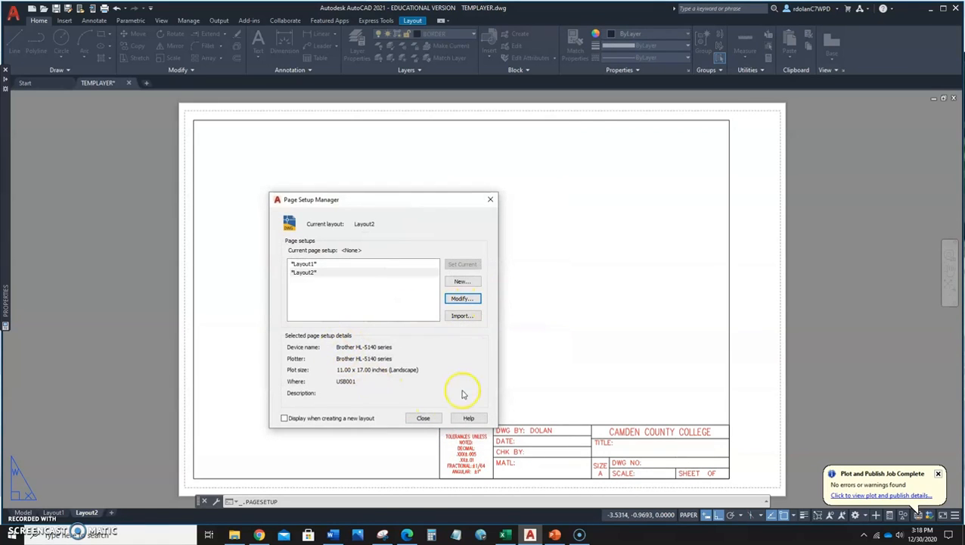
pyautogui.click(423, 418)
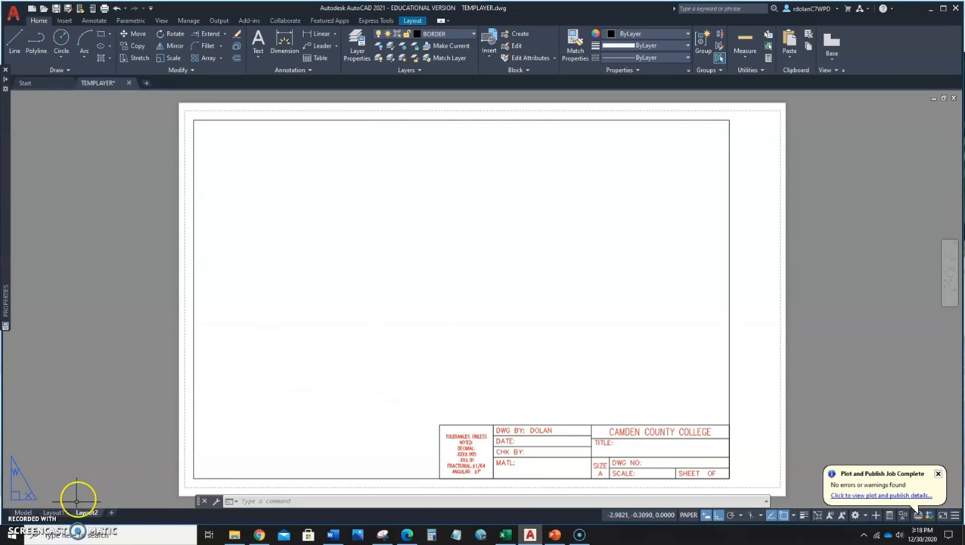
pyautogui.click(53, 512)
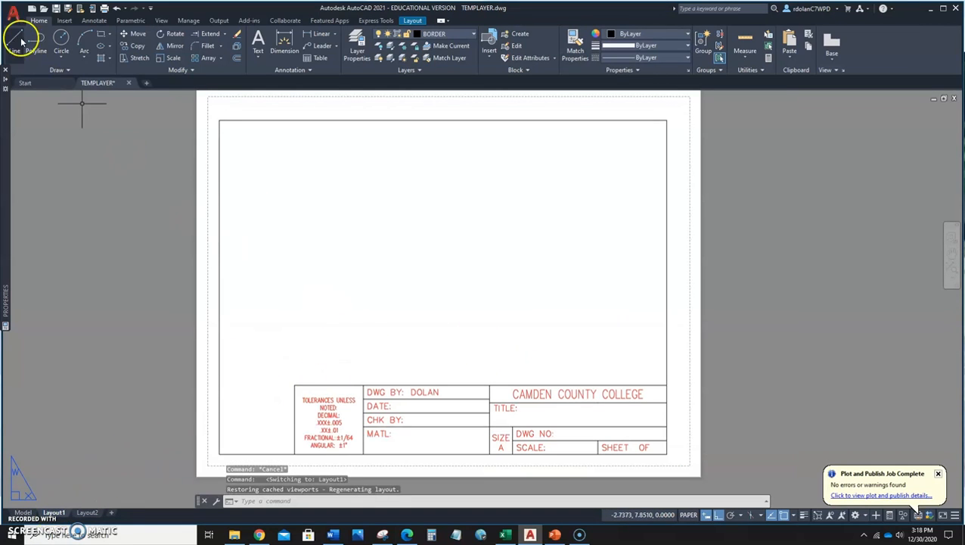
pyautogui.click(13, 19)
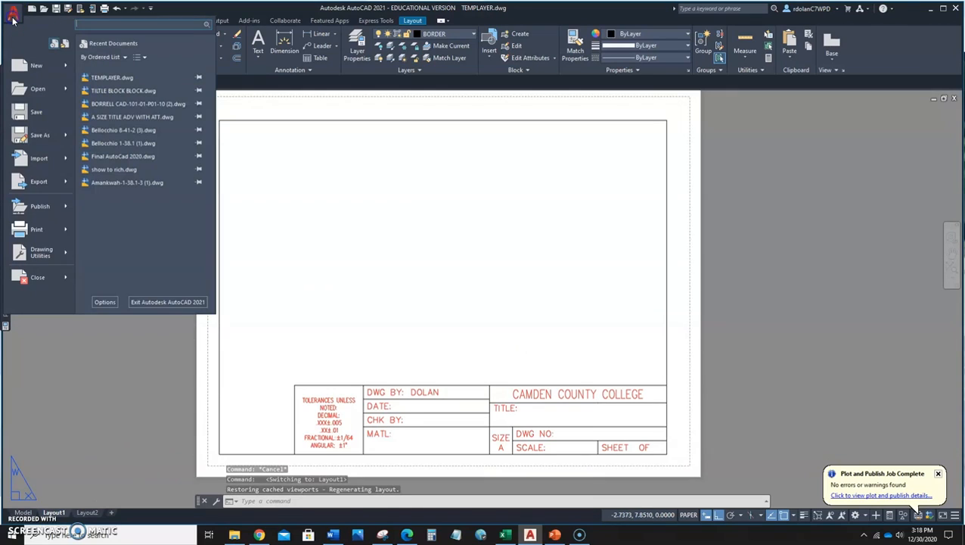
pyautogui.click(31, 134)
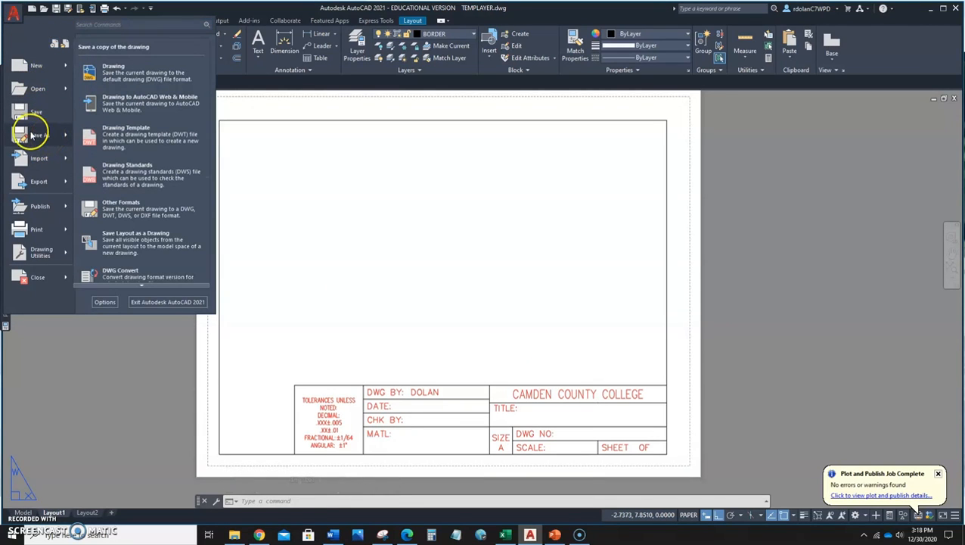
pyautogui.click(131, 141)
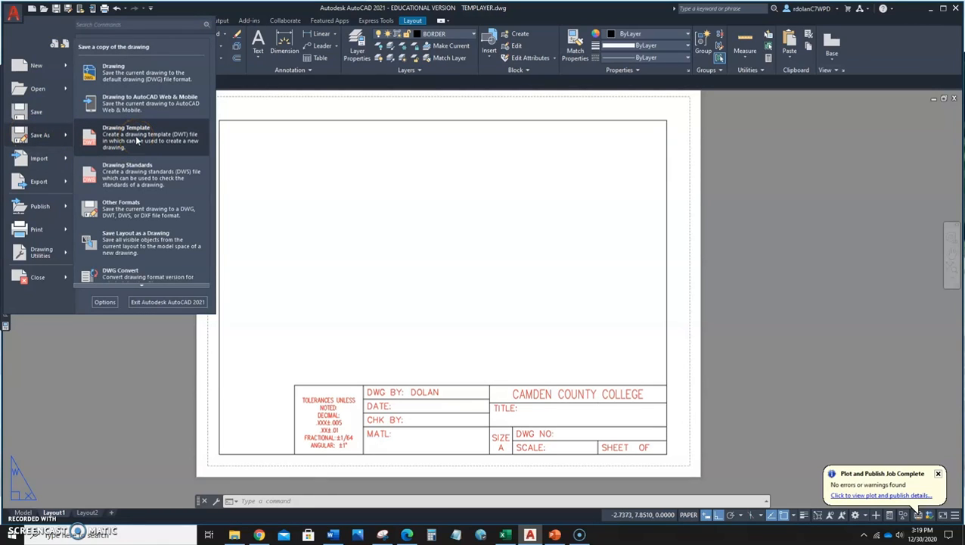
pyautogui.click(673, 235)
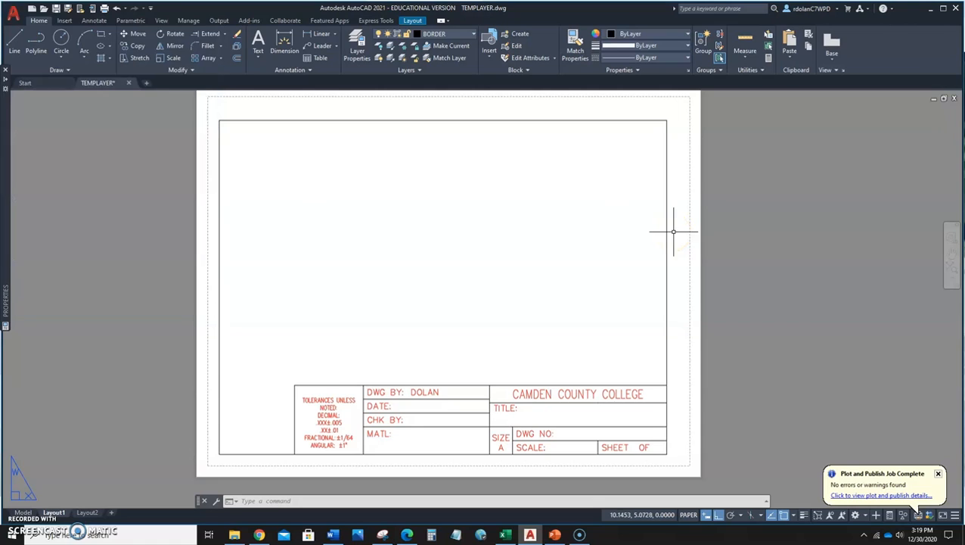
# - Make OBJECT the current layer
pyautogui.click(472, 34)
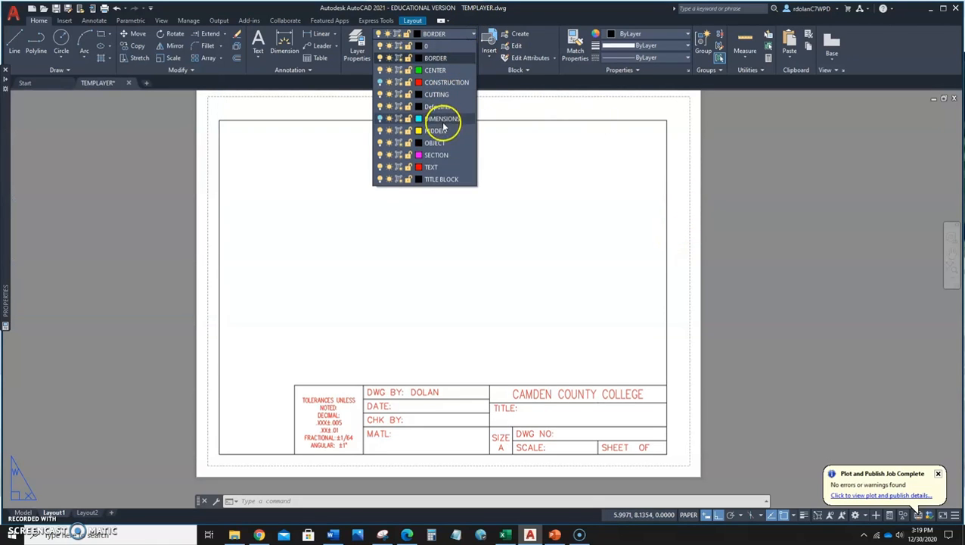
pyautogui.click(440, 141)
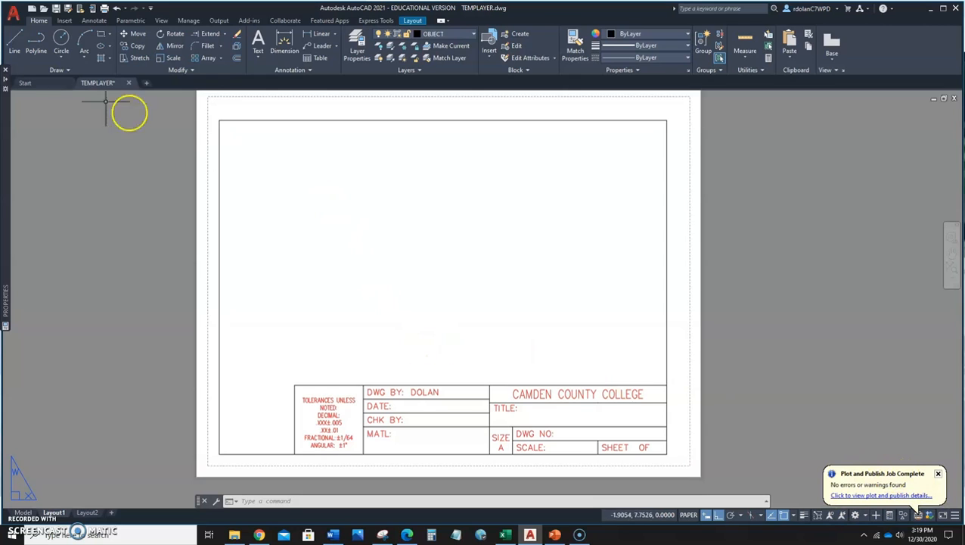
# - Start saving the drawing as a Drawing Template (DWT) in the D:\classes\SPRING 2021\CAD 102\TEMPLATES folder
pyautogui.click(11, 16)
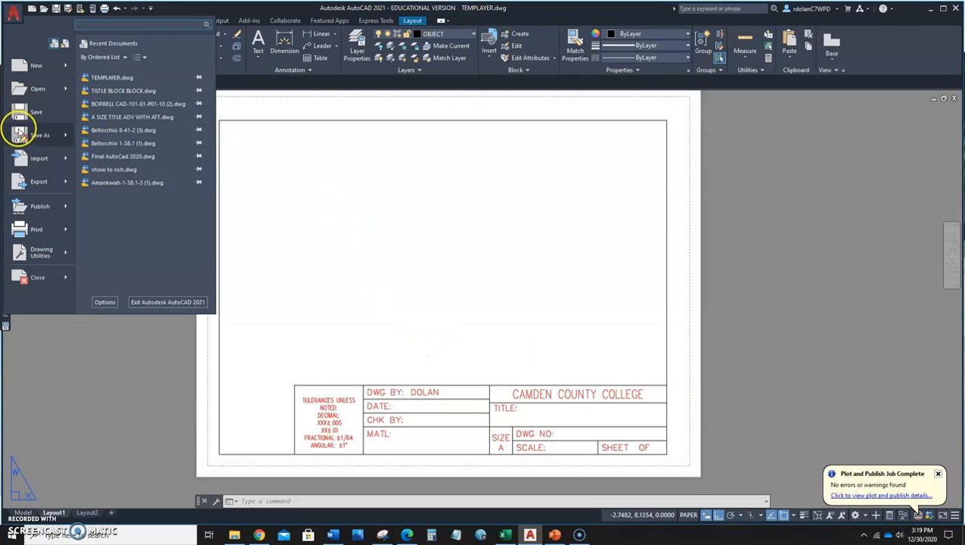
pyautogui.moveTo(19, 135)
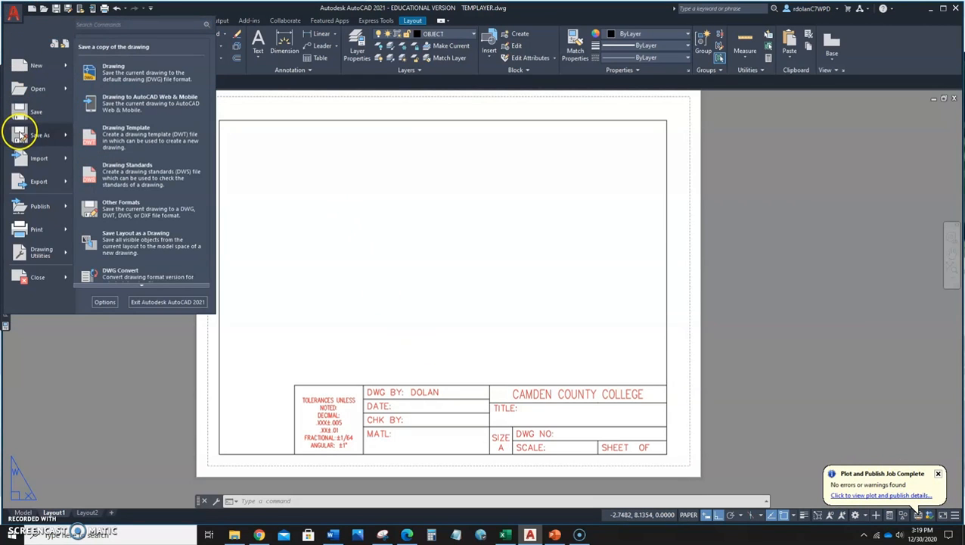
pyautogui.click(134, 138)
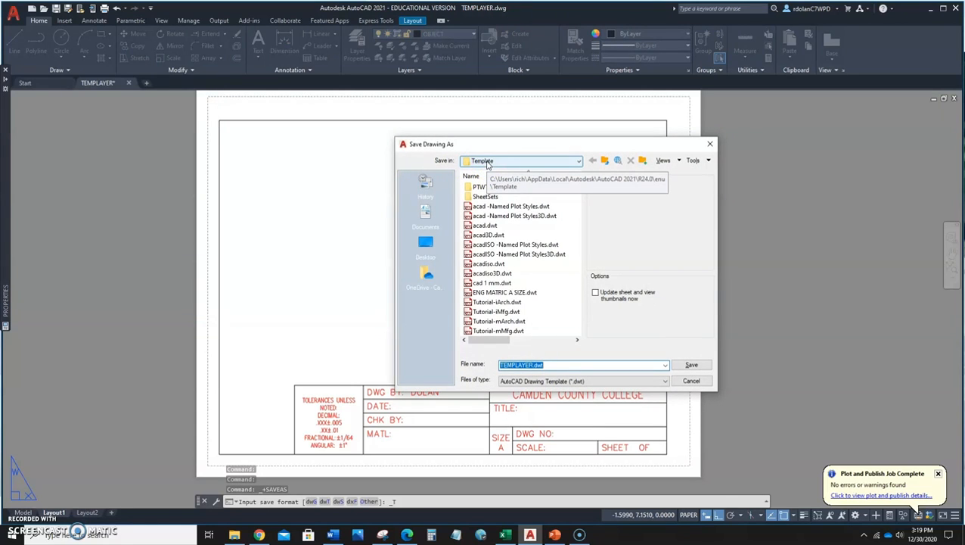
pyautogui.click(579, 162)
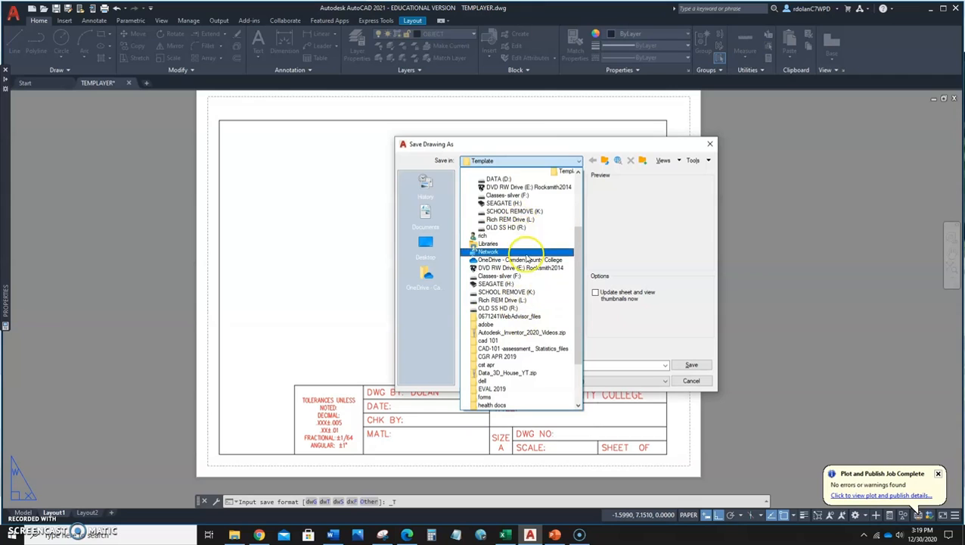
pyautogui.scroll(1, 515, 231)
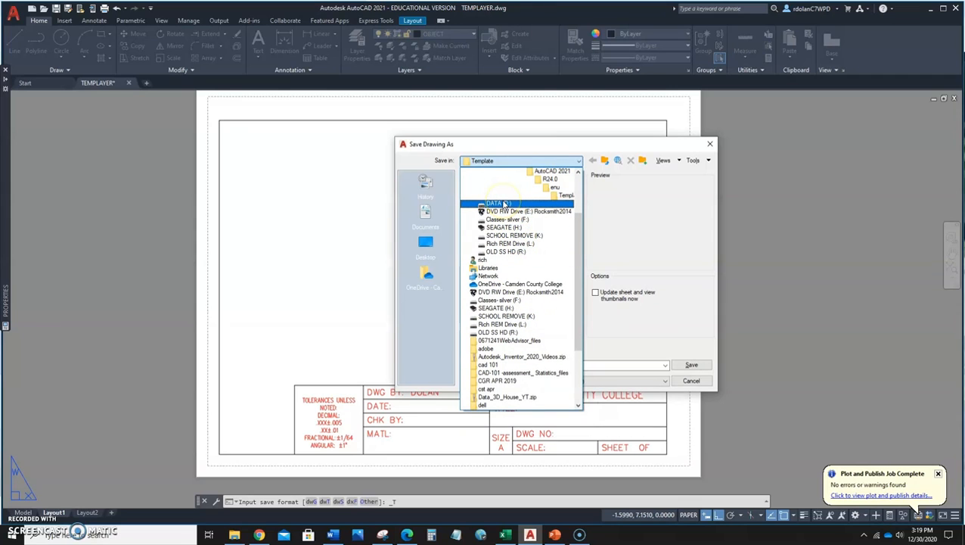
pyautogui.click(505, 204)
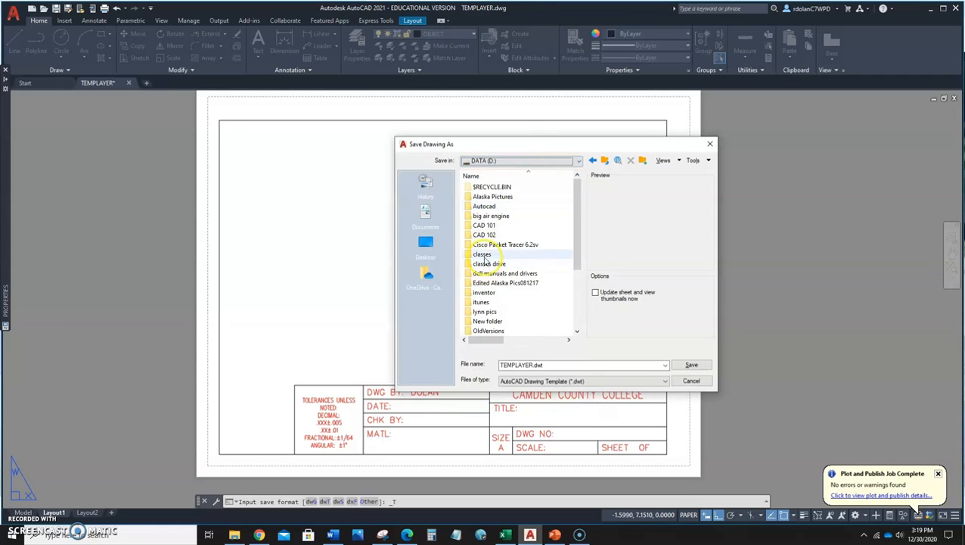
pyautogui.doubleClick(484, 251)
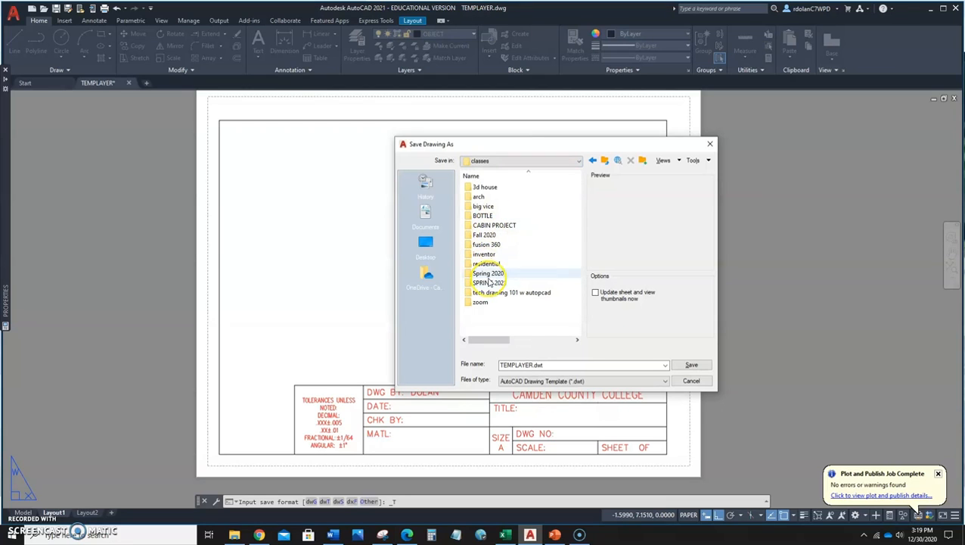
pyautogui.doubleClick(489, 284)
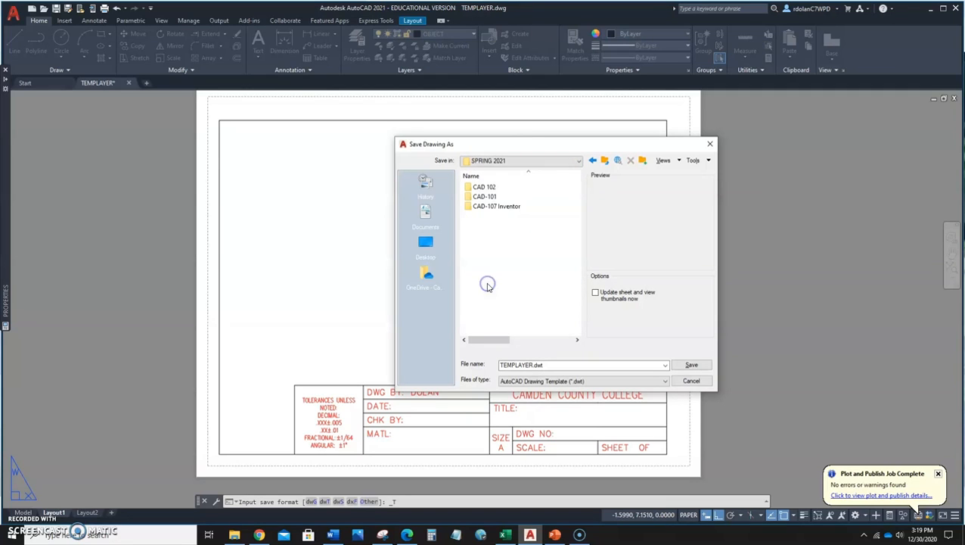
pyautogui.doubleClick(484, 189)
pyautogui.doubleClick(487, 224)
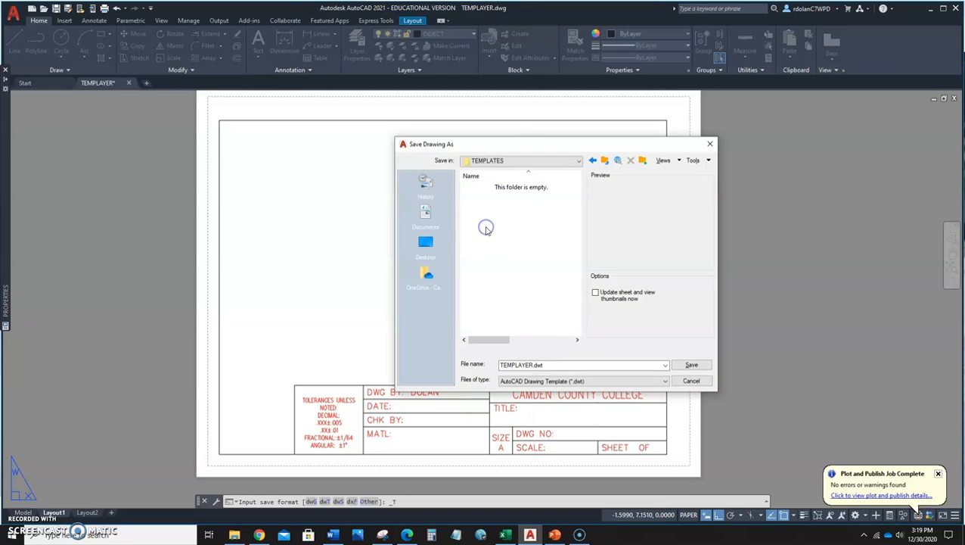
# - Save the template under the file name "a and b inch template" with the description "A and B Inch Template"
pyautogui.click(535, 364)
pyautogui.doubleClick(531, 365)
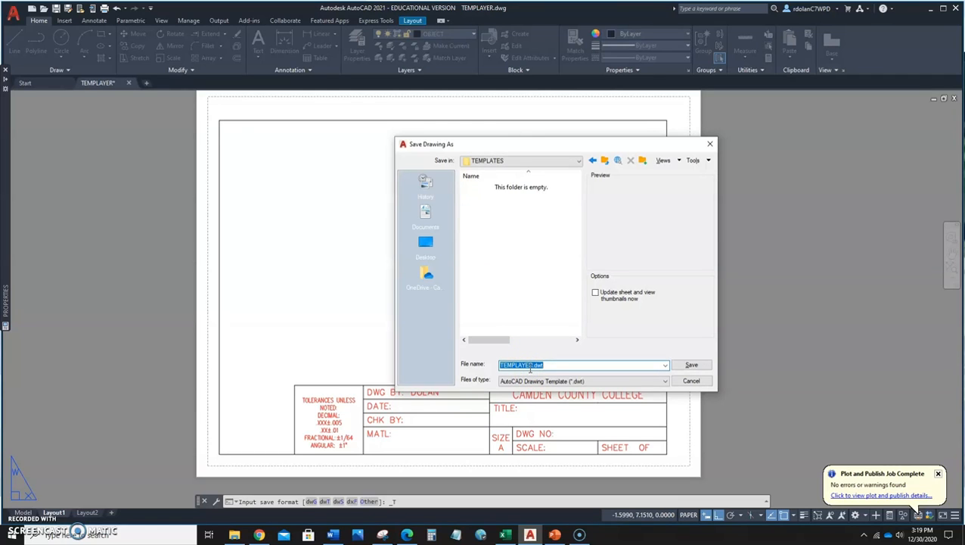
pyautogui.write('a')
pyautogui.press('Return')
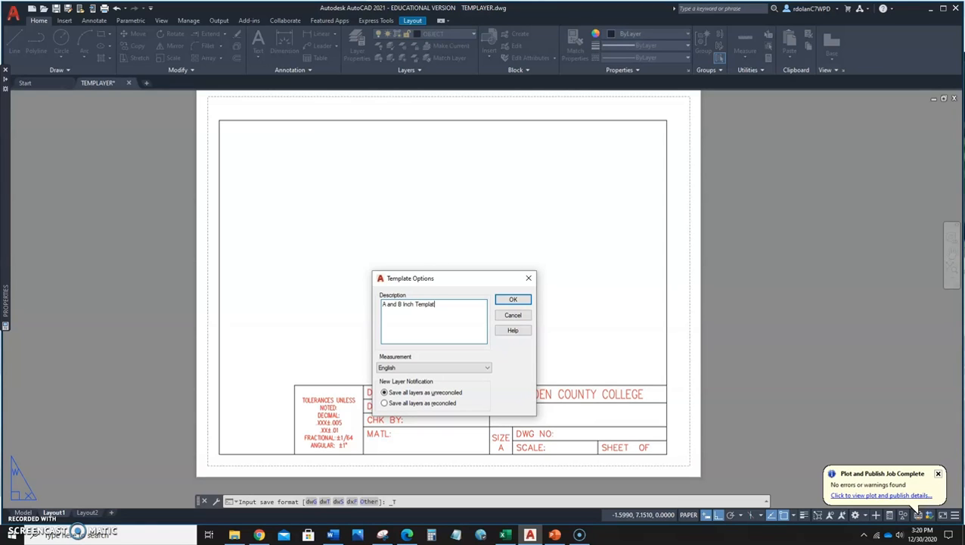
pyautogui.click(513, 298)
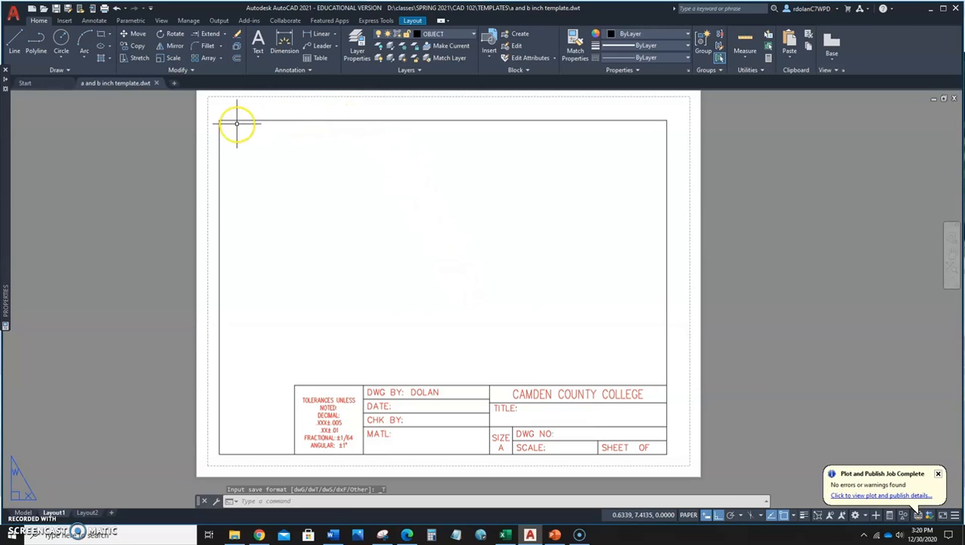
# - Define a block named "a size" from Layout1's border and title block, based at the border's lower-left corner, and check the insertable blocks
pyautogui.moveTo(26, 511)
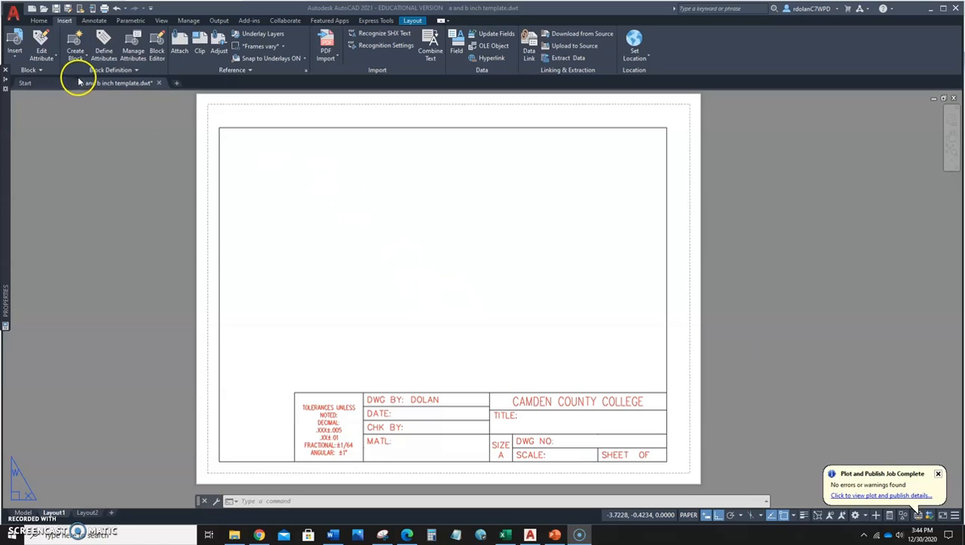
pyautogui.moveTo(105, 88)
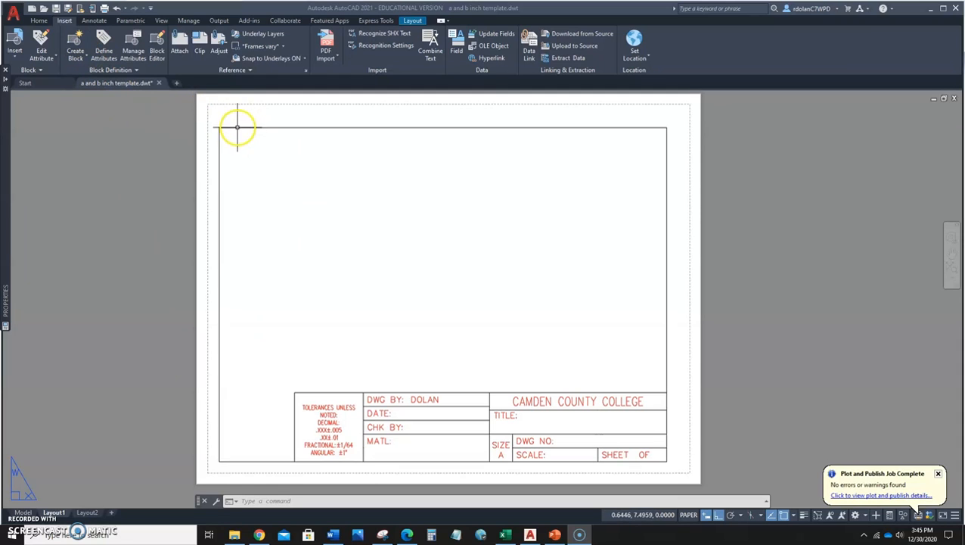
pyautogui.click(76, 53)
pyautogui.click(89, 74)
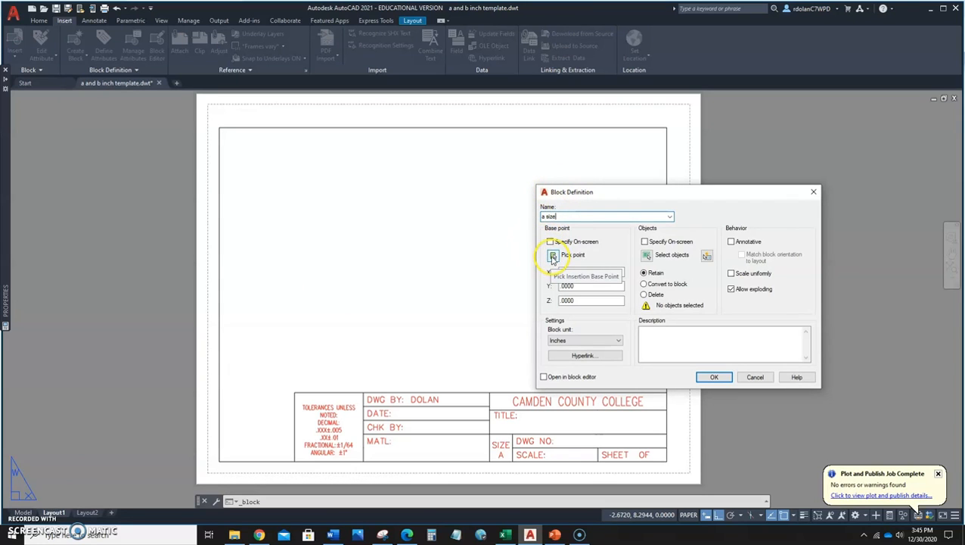
pyautogui.click(553, 257)
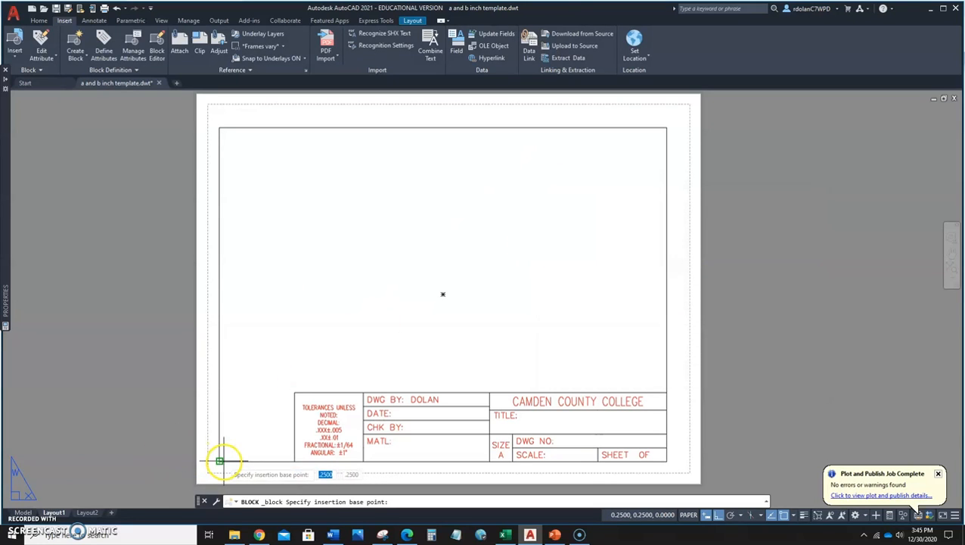
pyautogui.click(223, 461)
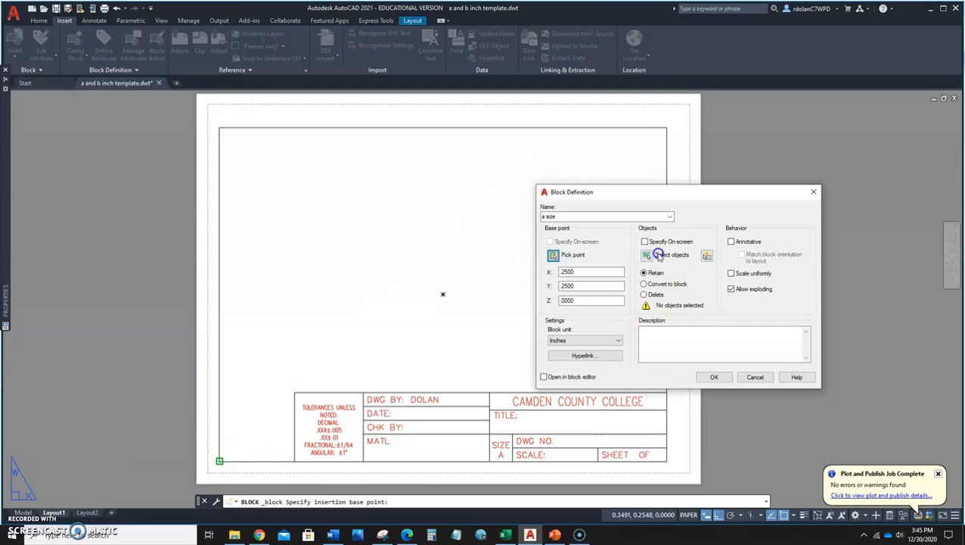
pyautogui.click(659, 254)
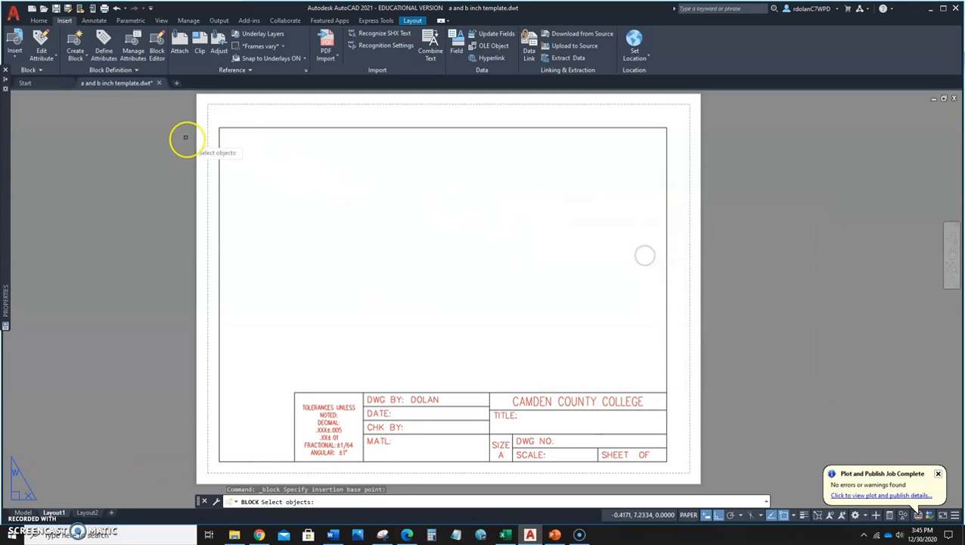
pyautogui.click(209, 116)
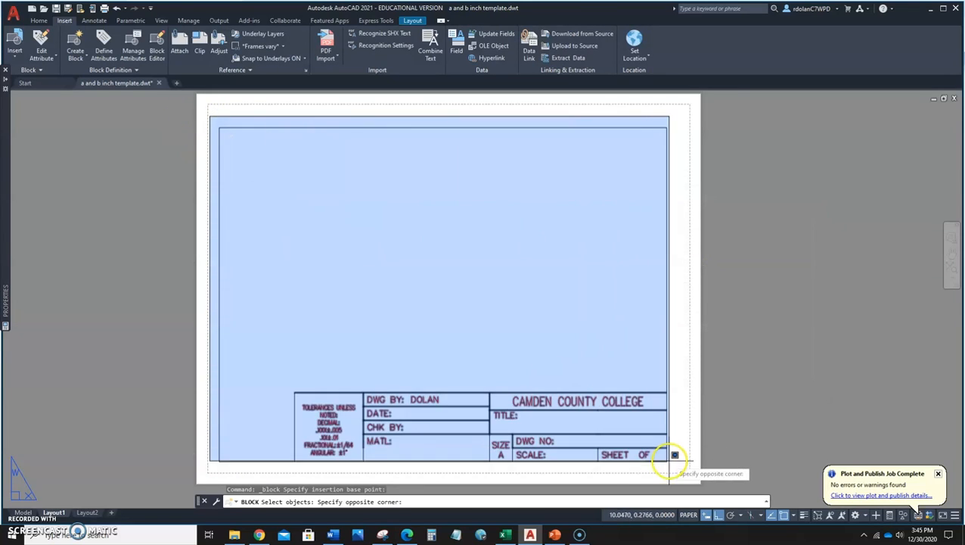
pyautogui.click(677, 468)
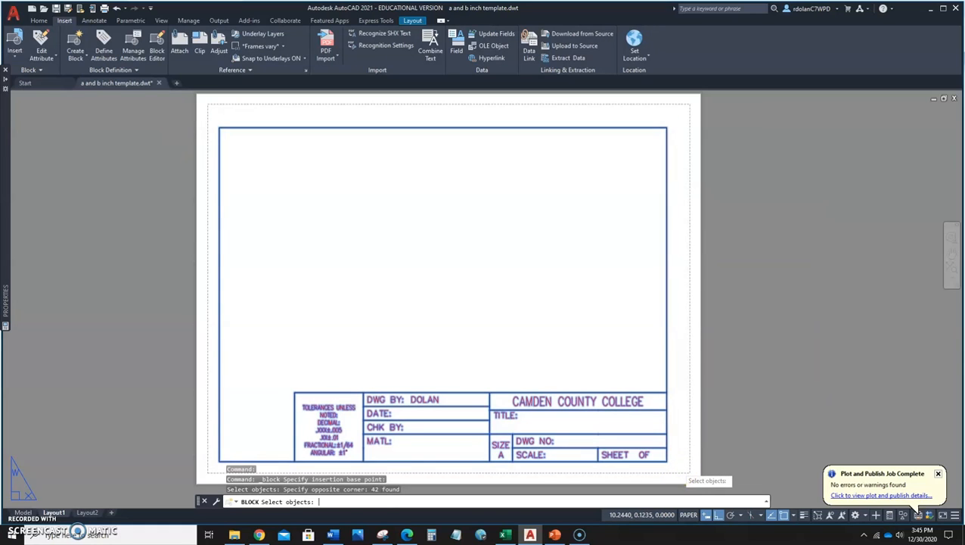
pyautogui.press('Return')
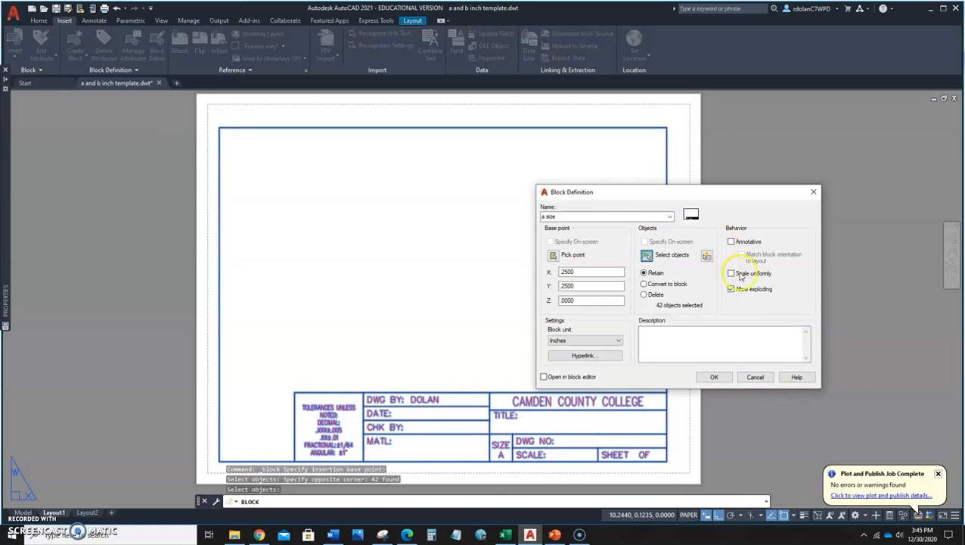
pyautogui.click(715, 378)
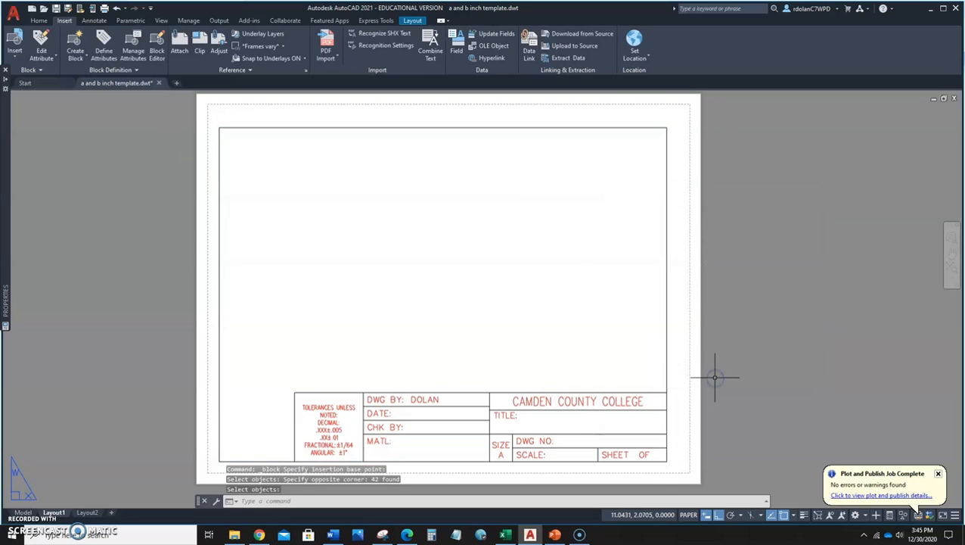
pyautogui.click(16, 53)
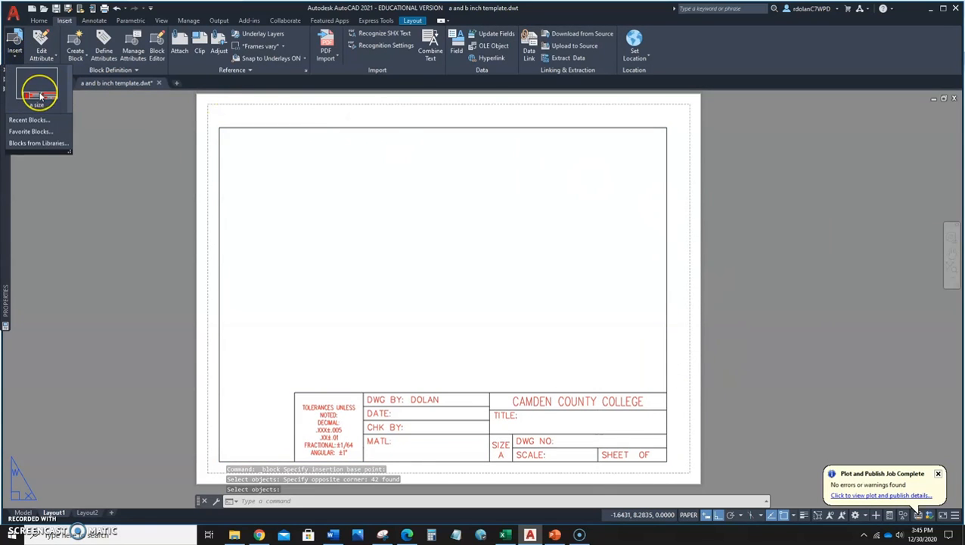
pyautogui.click(205, 188)
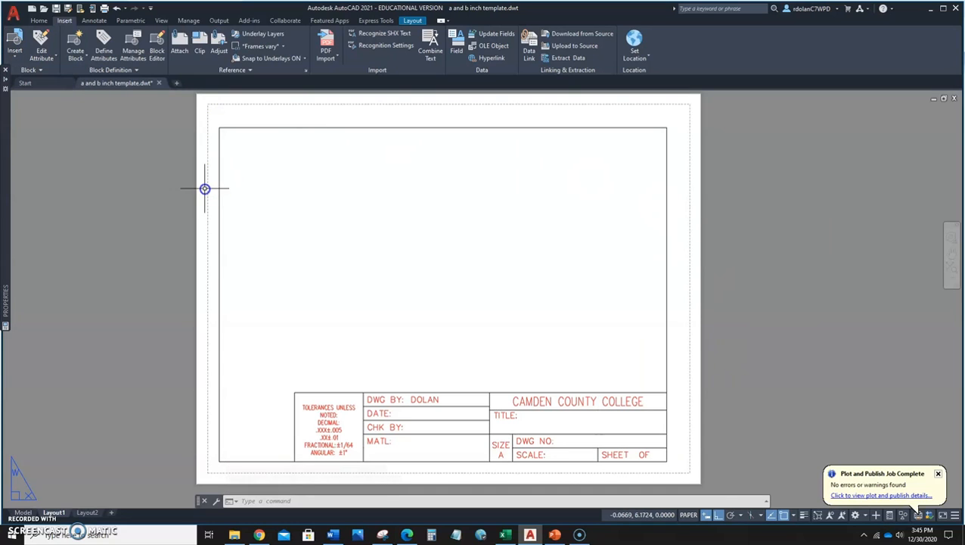
# - In Layout2, define a block named "b size" from the border and title block, with the border's lower-left corner as base point
pyautogui.click(86, 512)
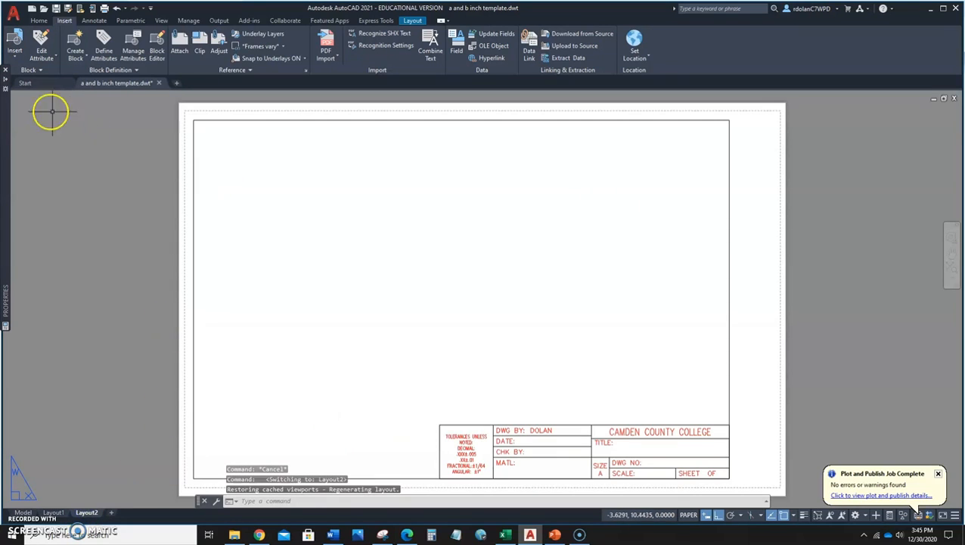
pyautogui.click(77, 56)
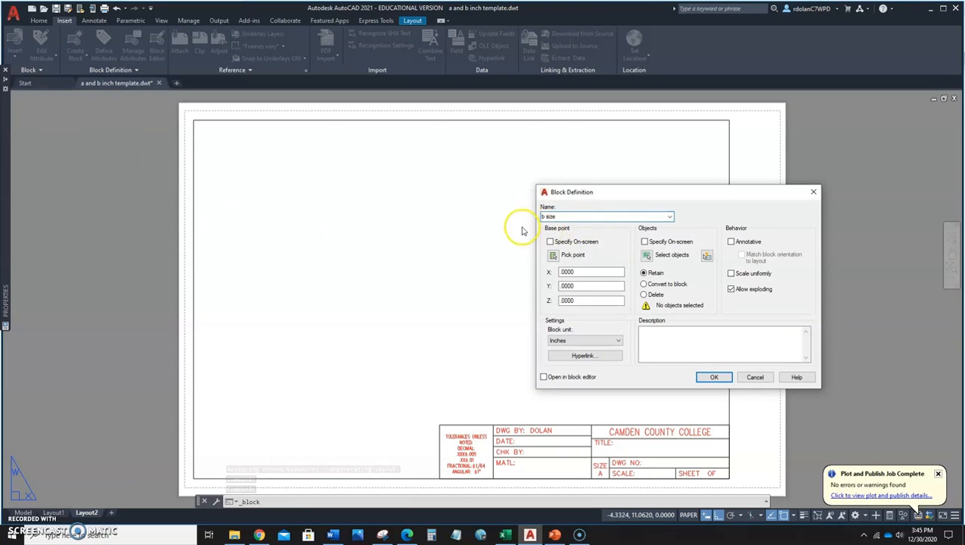
pyautogui.click(555, 257)
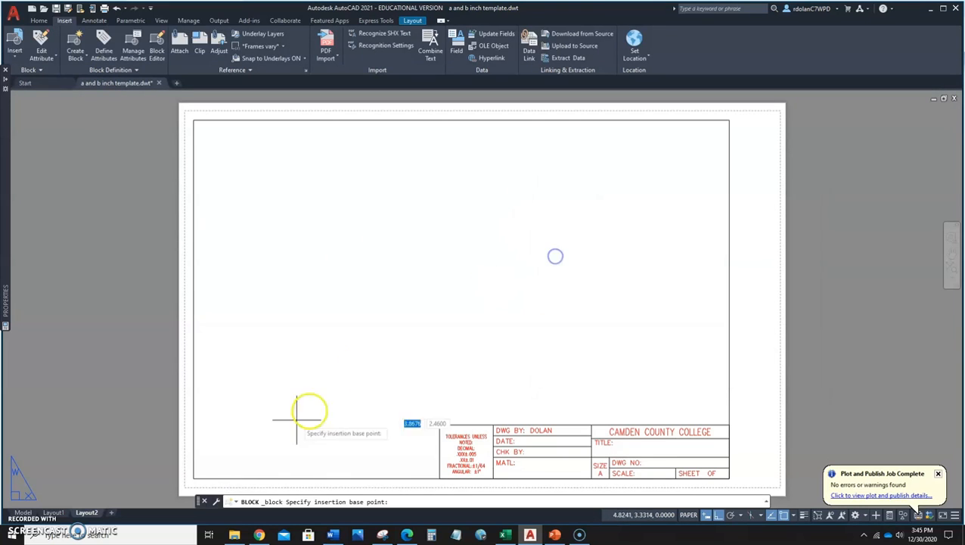
pyautogui.click(194, 478)
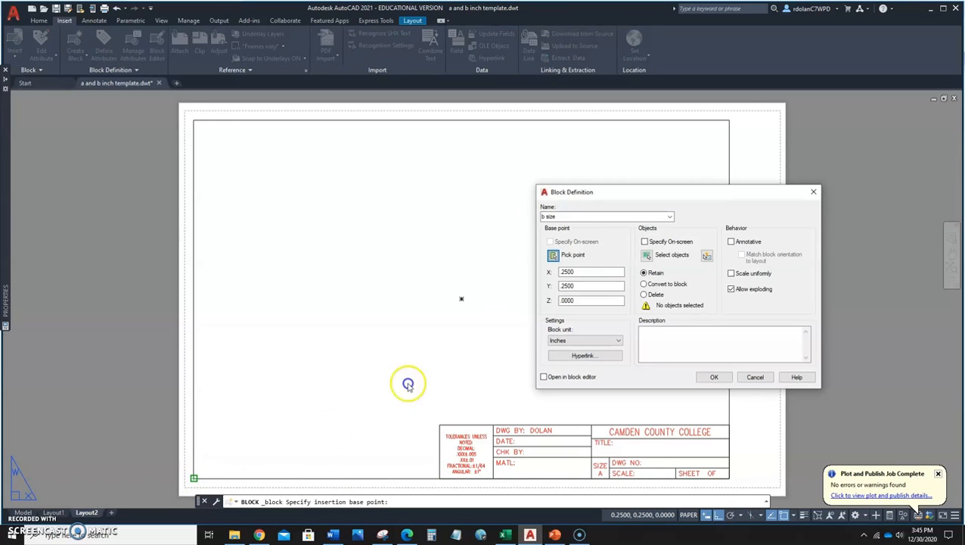
pyautogui.click(649, 256)
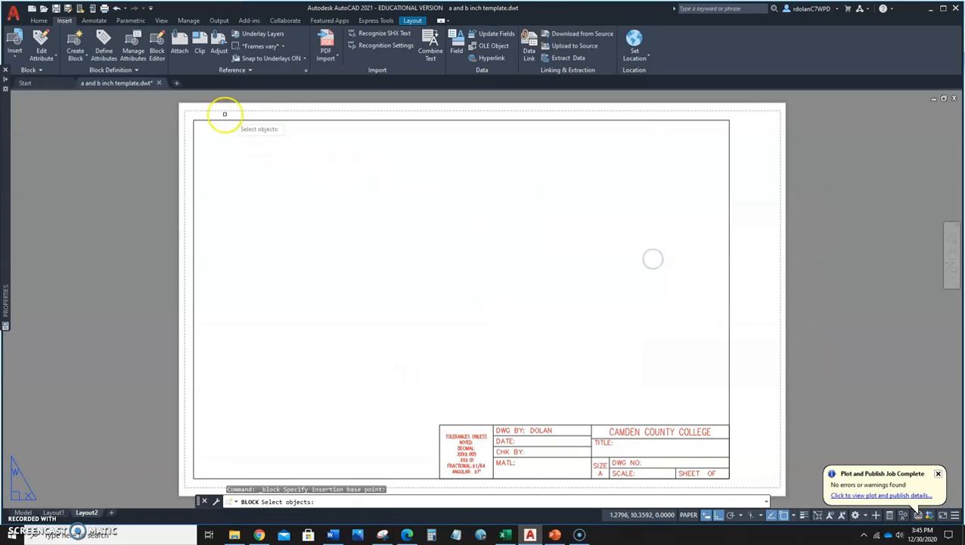
pyautogui.click(192, 114)
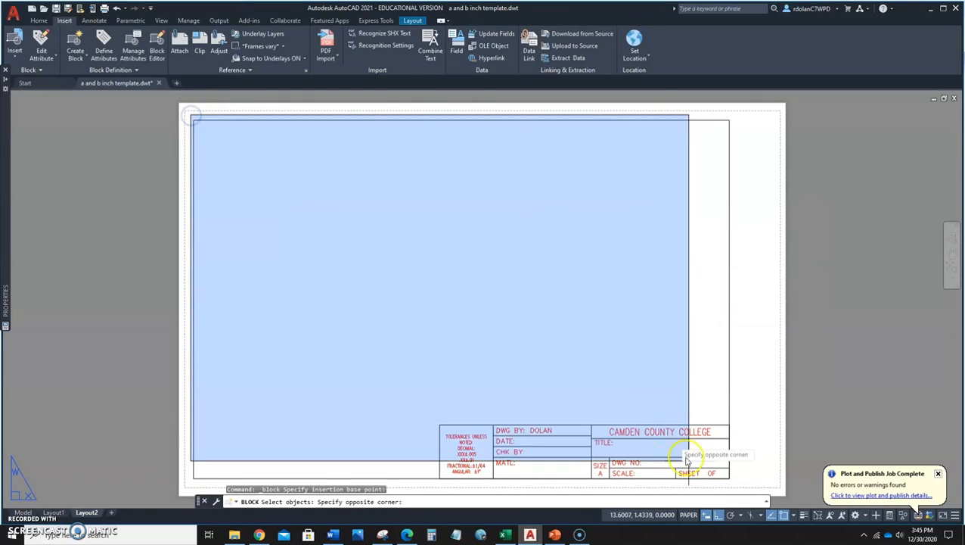
pyautogui.click(735, 488)
pyautogui.press('Return')
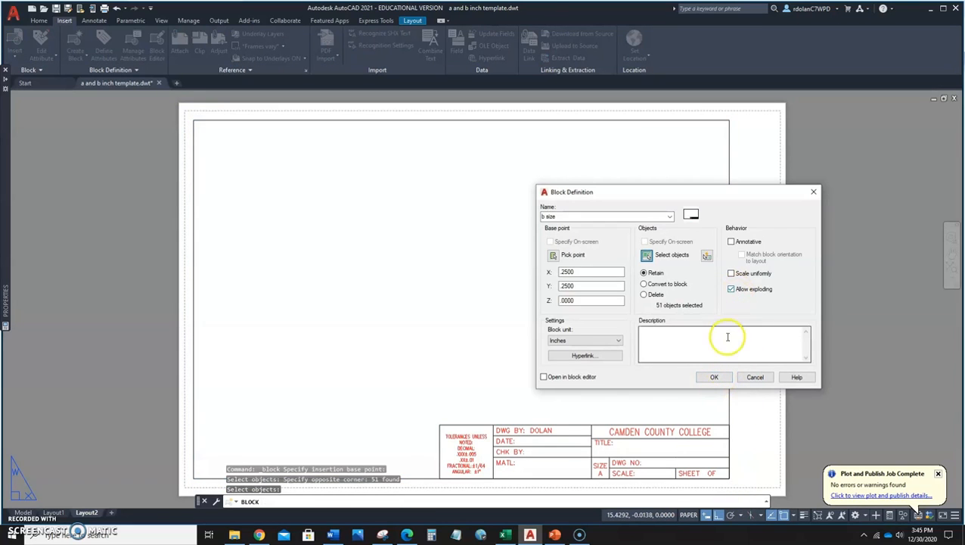
pyautogui.click(715, 376)
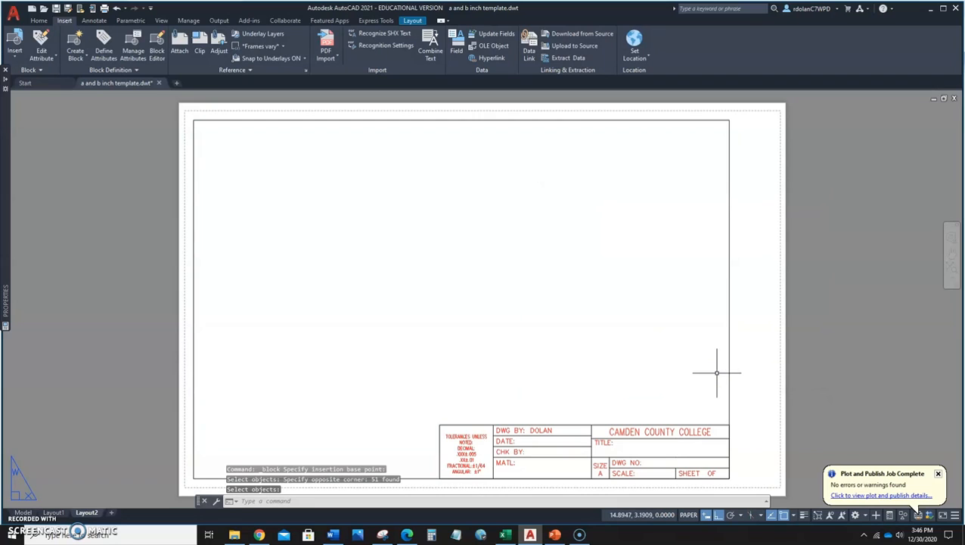
# - Start saving a copy of the drawing with the file type AutoCAD 2018 Drawing (*.dwg)
pyautogui.click(10, 13)
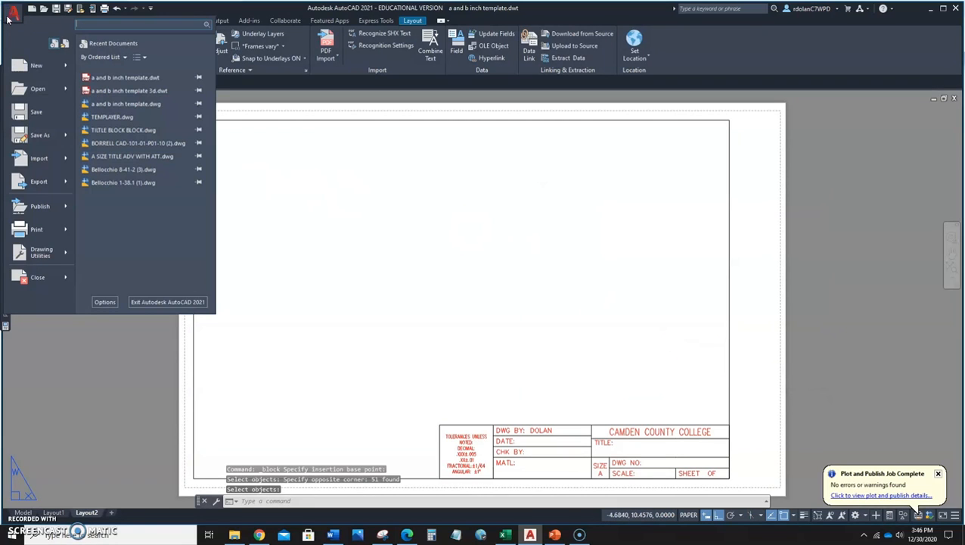
pyautogui.click(30, 138)
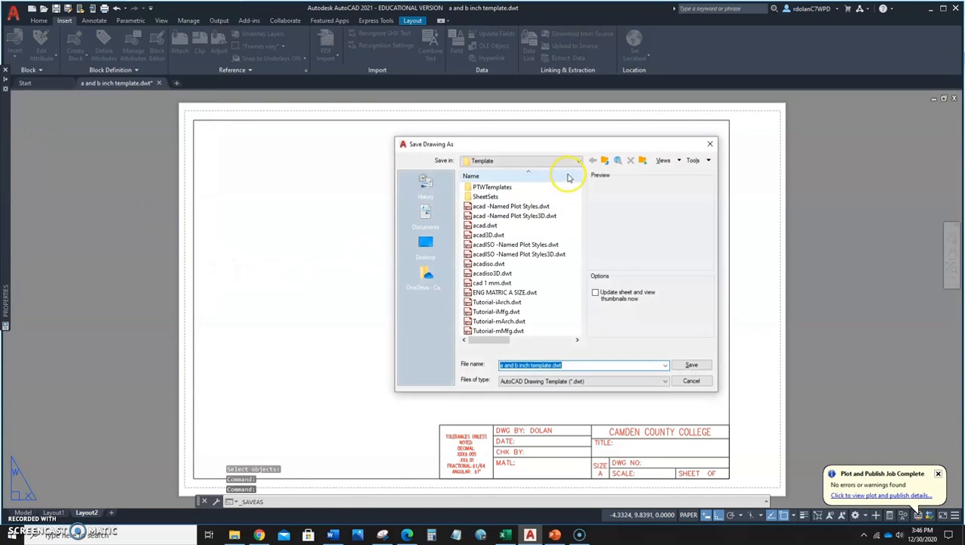
pyautogui.click(584, 382)
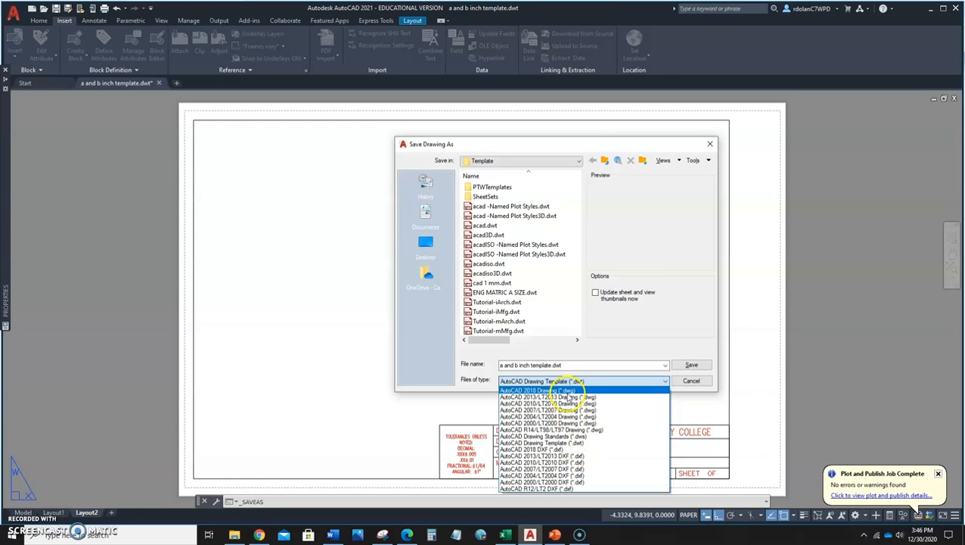
pyautogui.click(567, 391)
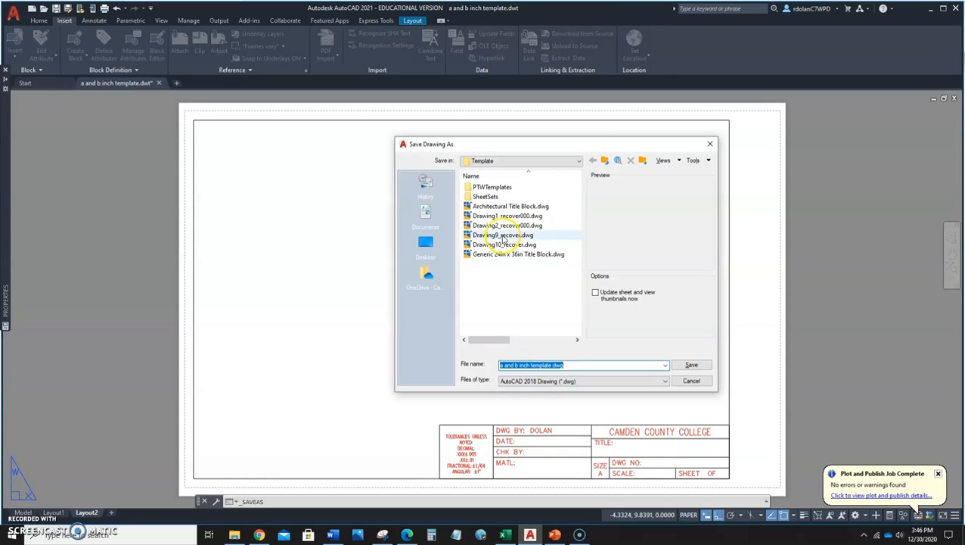
# - Set the save location to the D:\classes\SPRING 2021\CAD 102\TEMPLATES folder
pyautogui.click(580, 161)
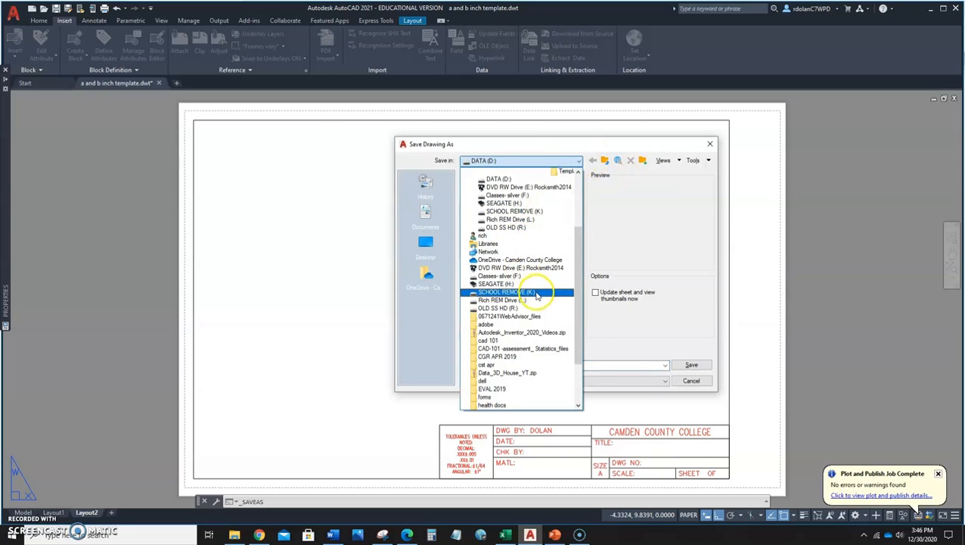
pyautogui.scroll(1, 506, 211)
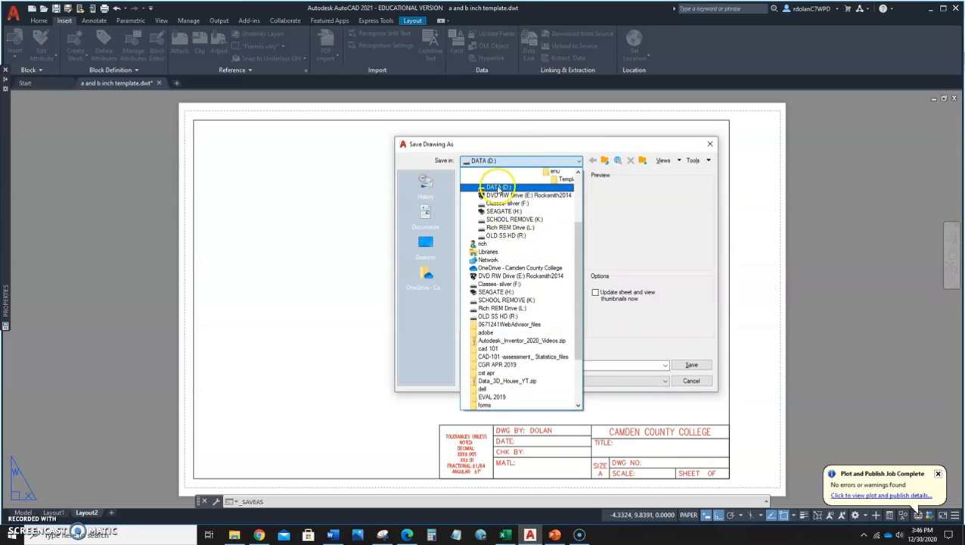
pyautogui.click(497, 188)
pyautogui.doubleClick(482, 253)
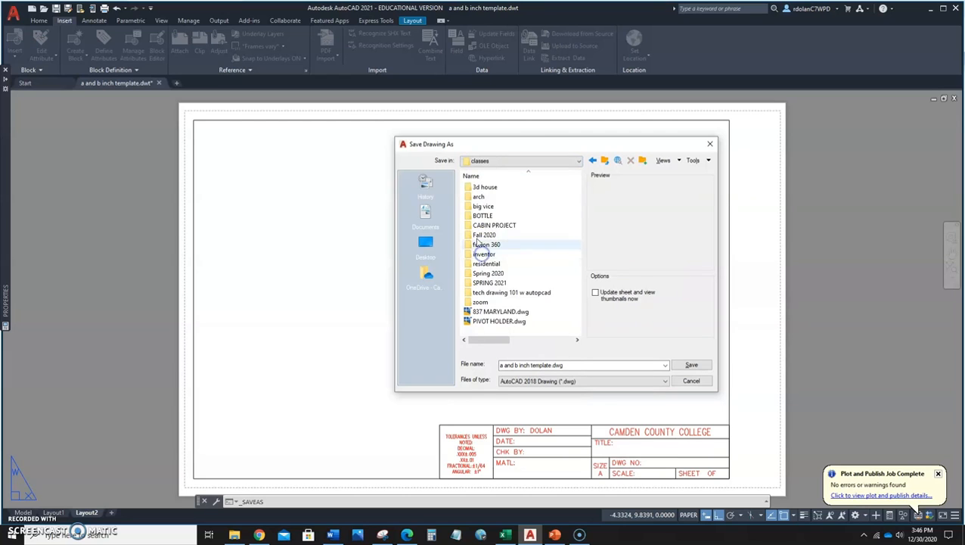
pyautogui.doubleClick(488, 282)
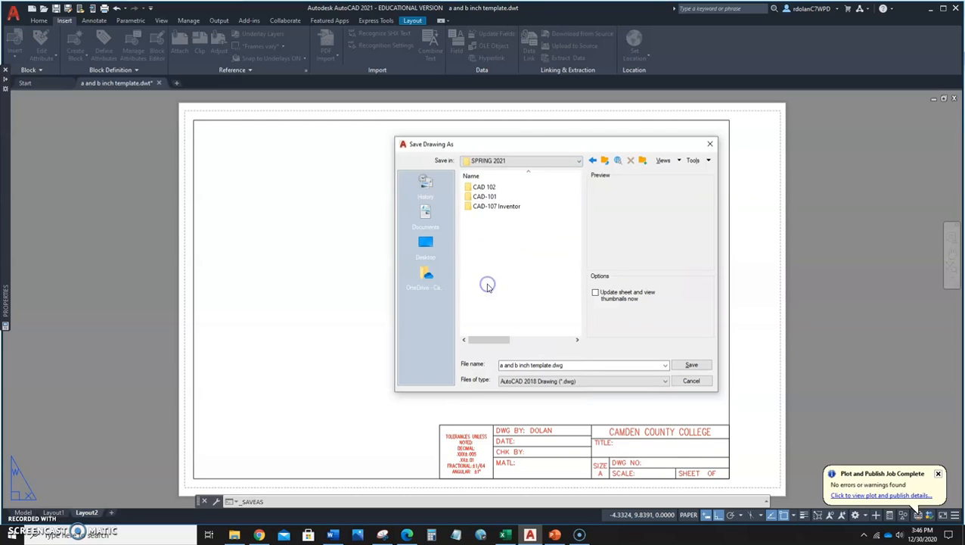
pyautogui.doubleClick(482, 187)
pyautogui.click(494, 225)
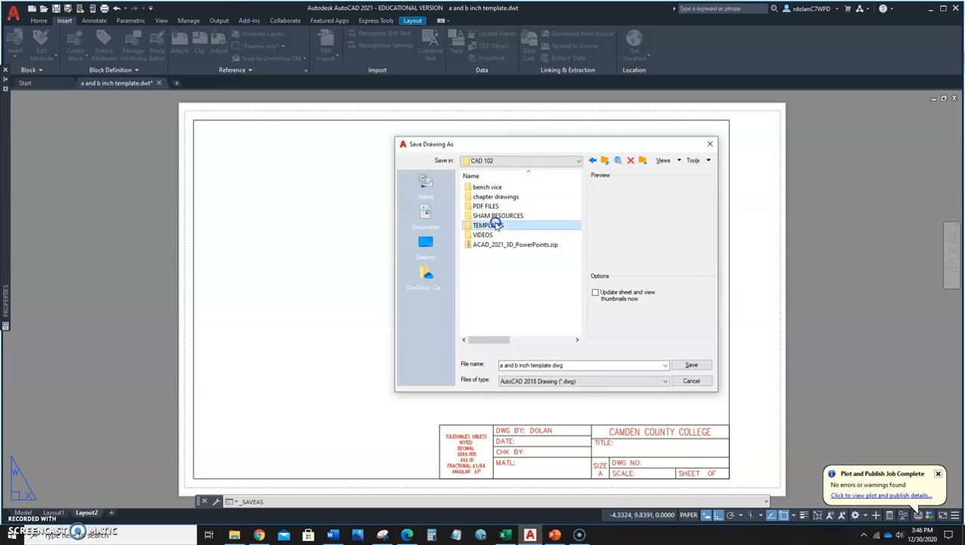
pyautogui.doubleClick(495, 225)
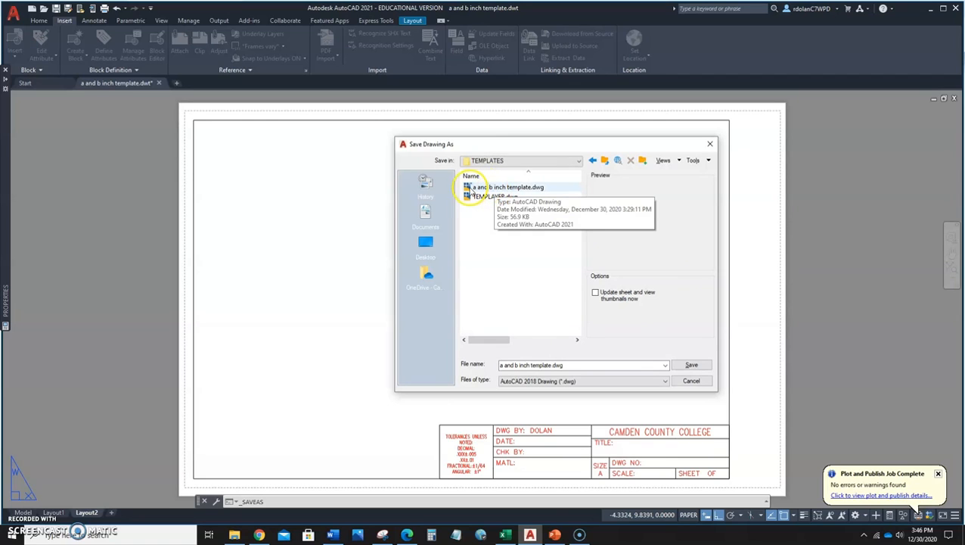
# - Save the drawing over the existing "a and b inch template.dwg" and accept replacing the file
pyautogui.click(505, 188)
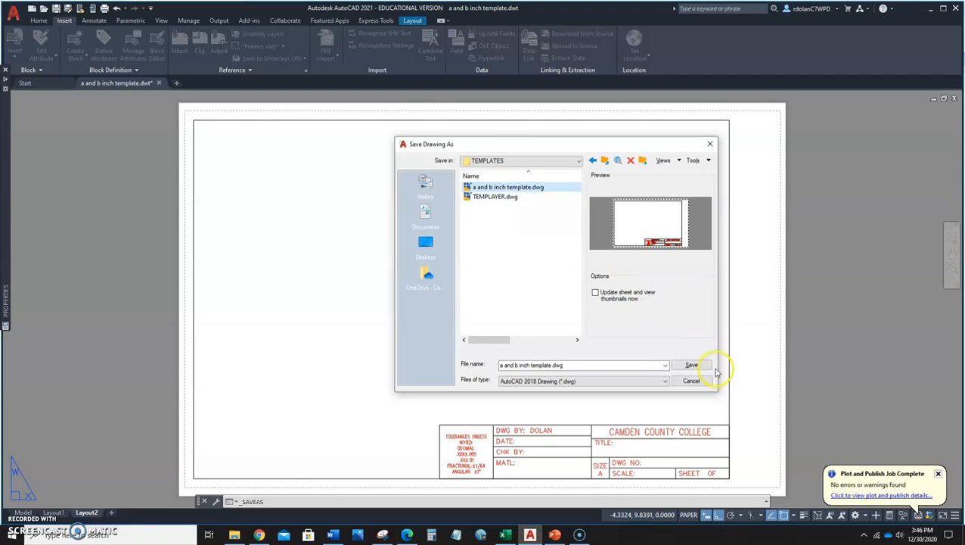
pyautogui.click(693, 365)
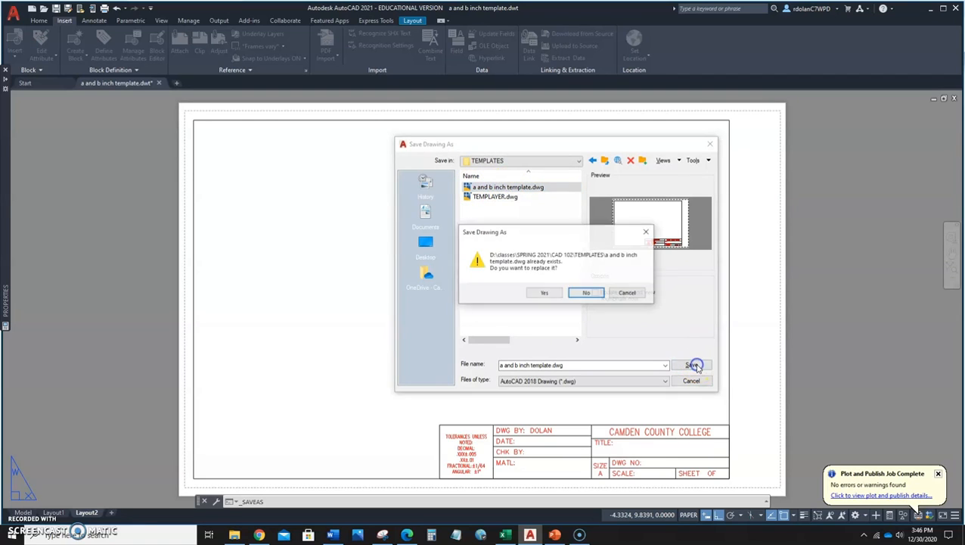
pyautogui.click(548, 293)
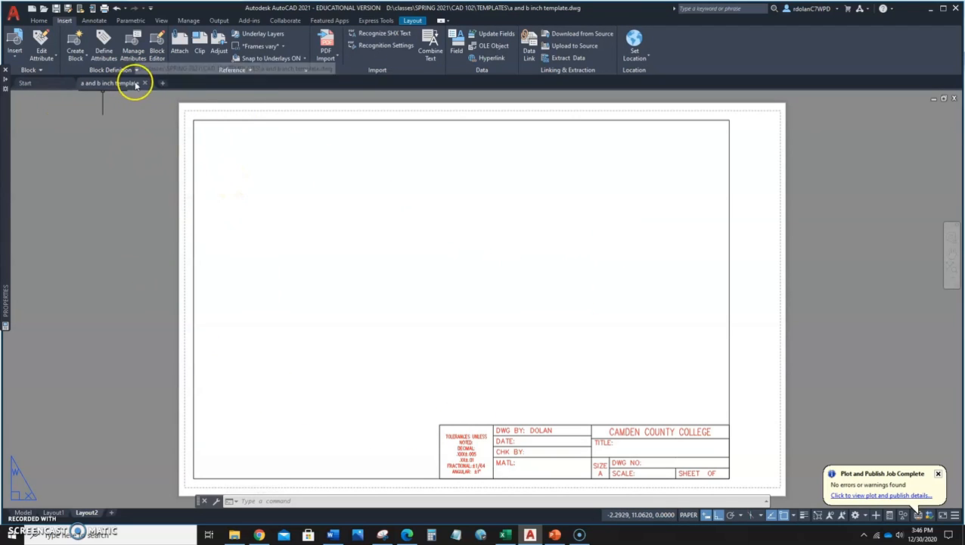
# - Close the current drawing and start a new one from the acad3D.dwt template
pyautogui.moveTo(141, 83)
pyautogui.click(65, 173)
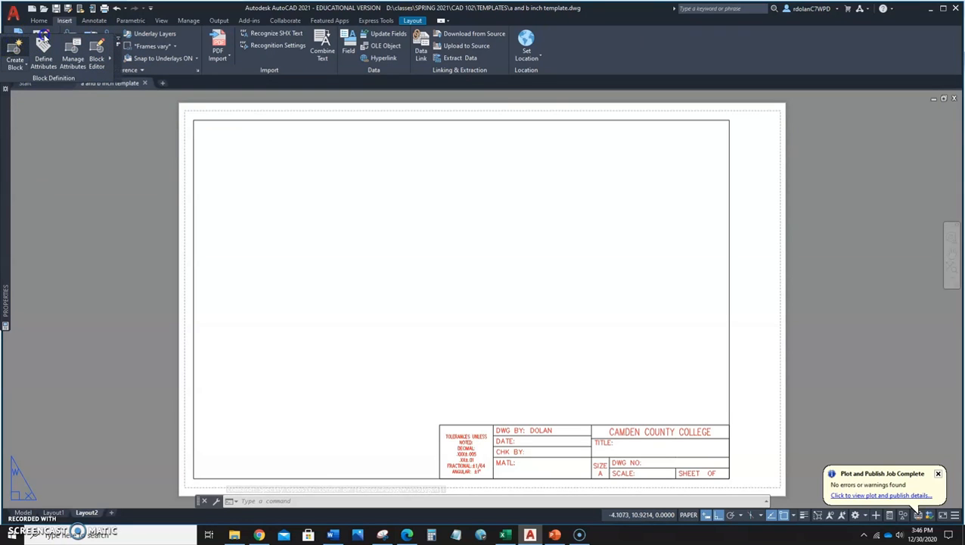
pyautogui.moveTo(47, 34); pyautogui.dragTo(9, 23)
pyautogui.click(14, 14)
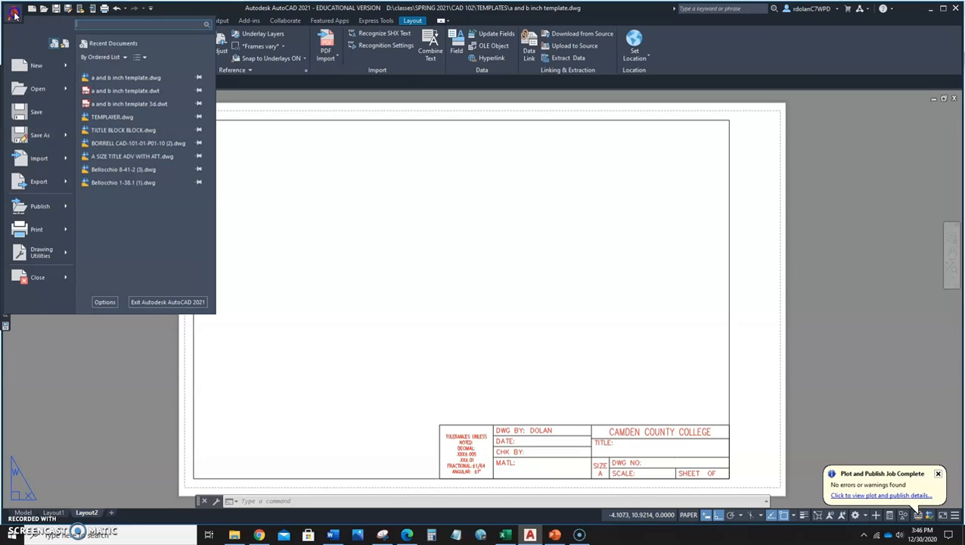
pyautogui.click(32, 277)
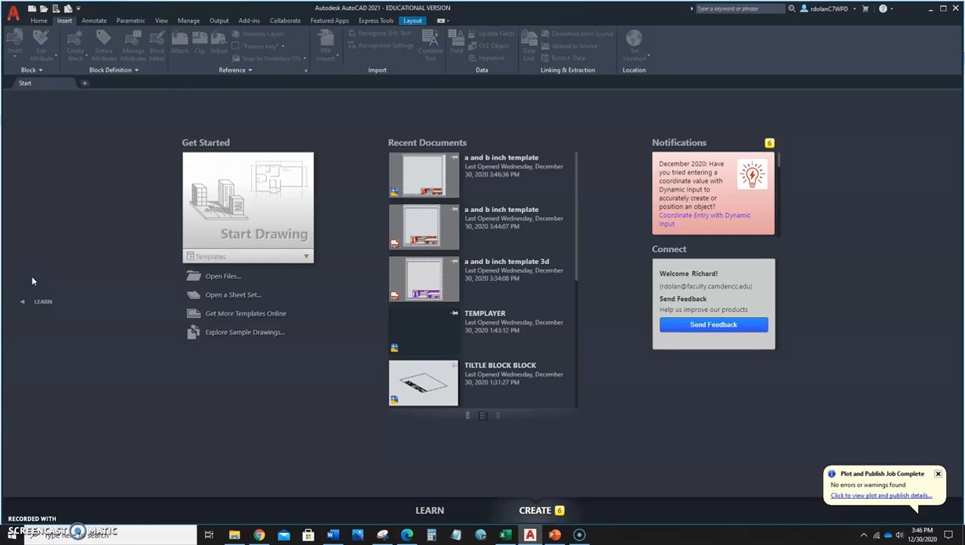
pyautogui.click(206, 259)
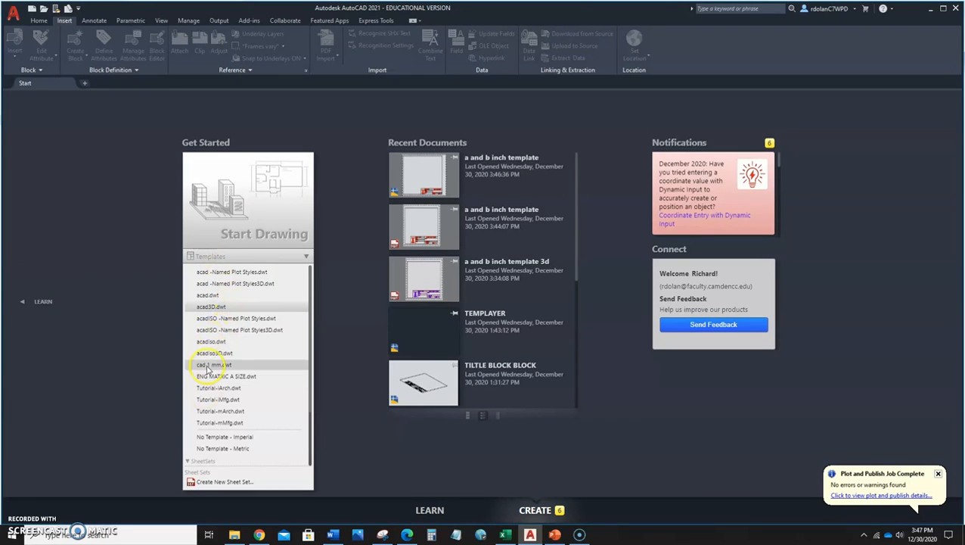
pyautogui.click(219, 307)
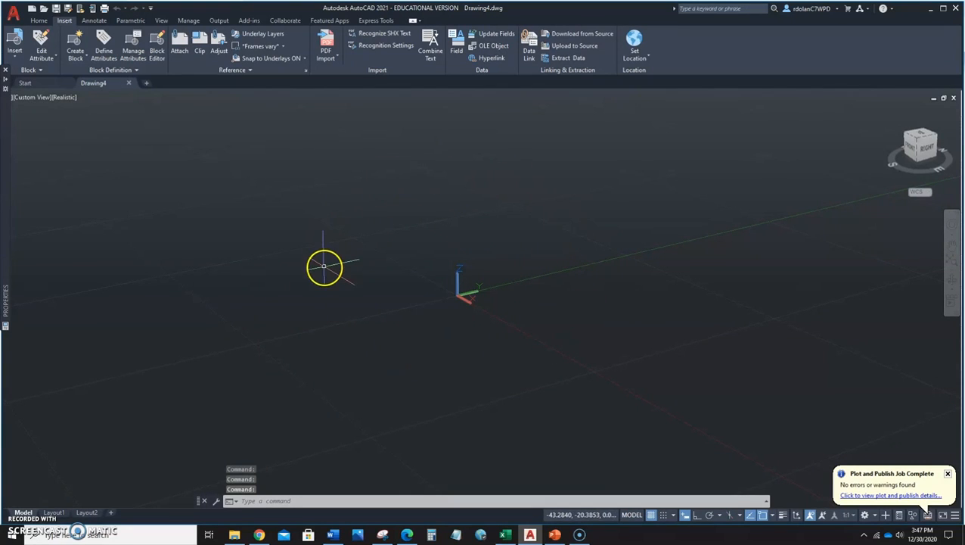
# - Delete the default viewports from Layout1 and Layout2 of the new drawing
pyautogui.click(55, 512)
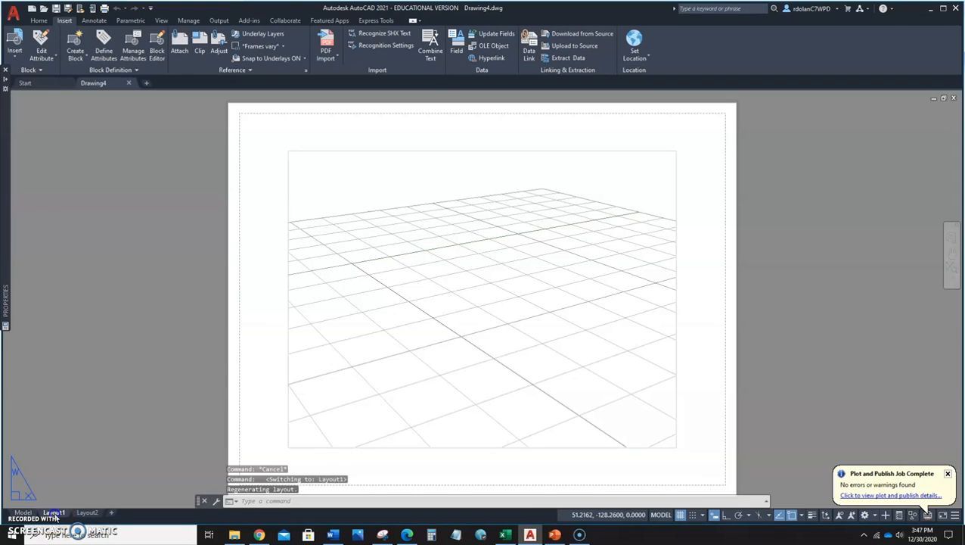
pyautogui.click(281, 393)
pyautogui.press('Escape')
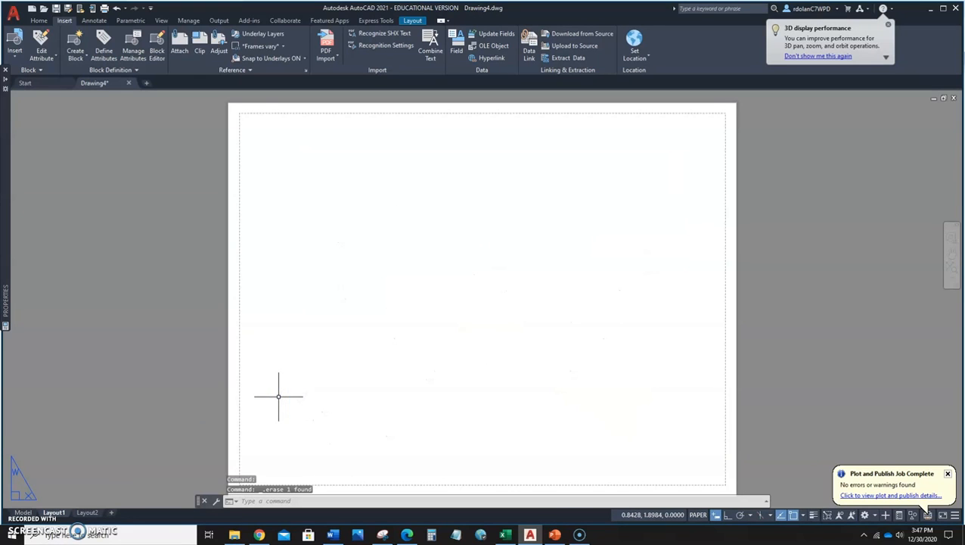
pyautogui.click(86, 513)
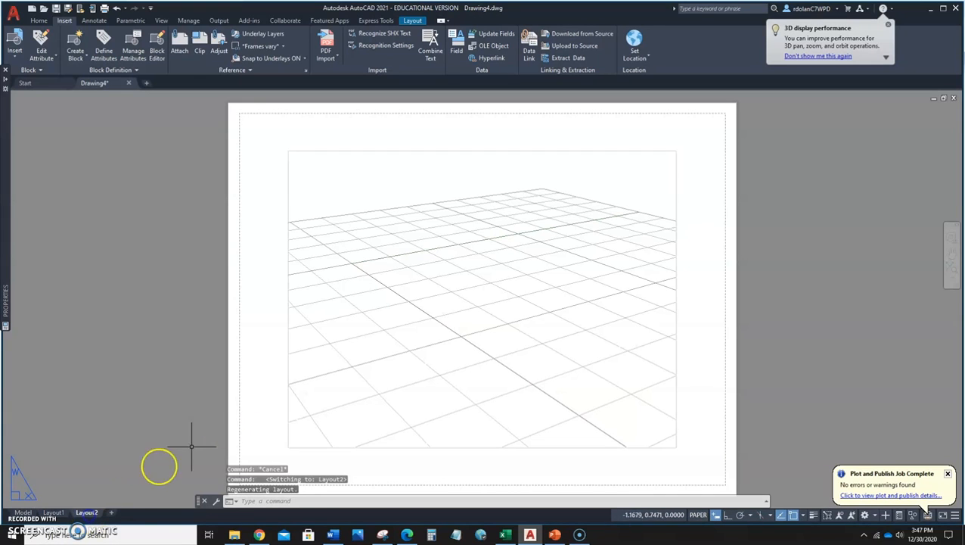
pyautogui.click(287, 403)
pyautogui.press('Delete')
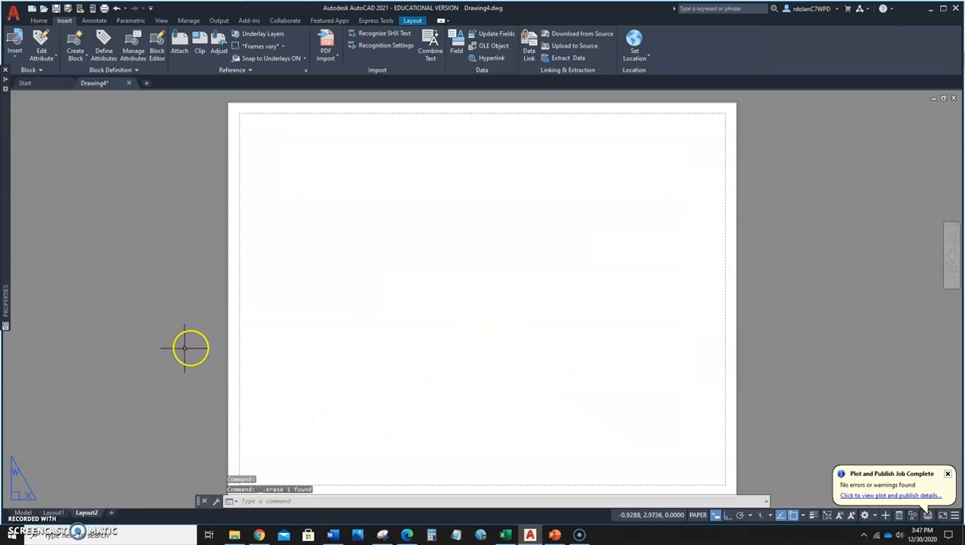
# - Modify Layout2's page setup to use the ANSI B (17.00 x 11.00 Inches) paper size
pyautogui.rightClick(87, 512)
pyautogui.click(131, 439)
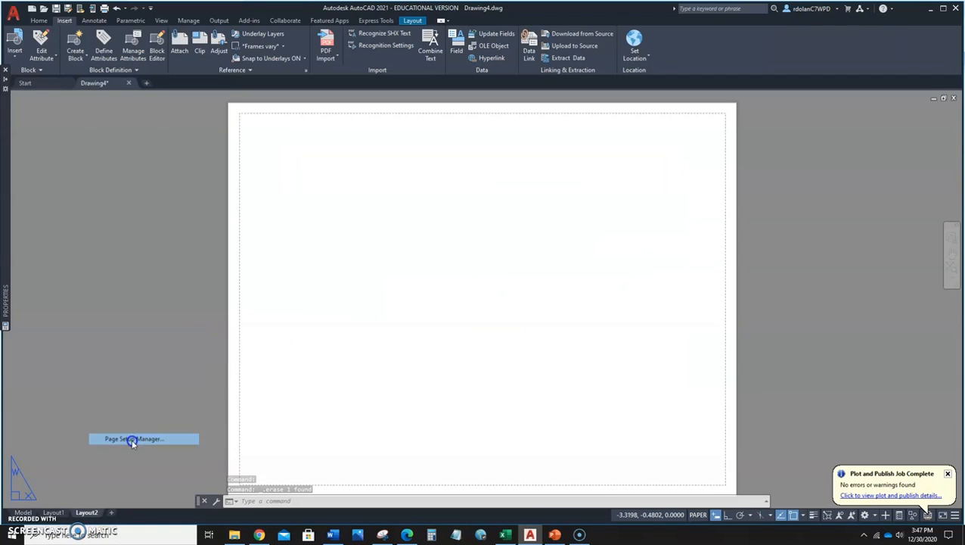
pyautogui.click(453, 298)
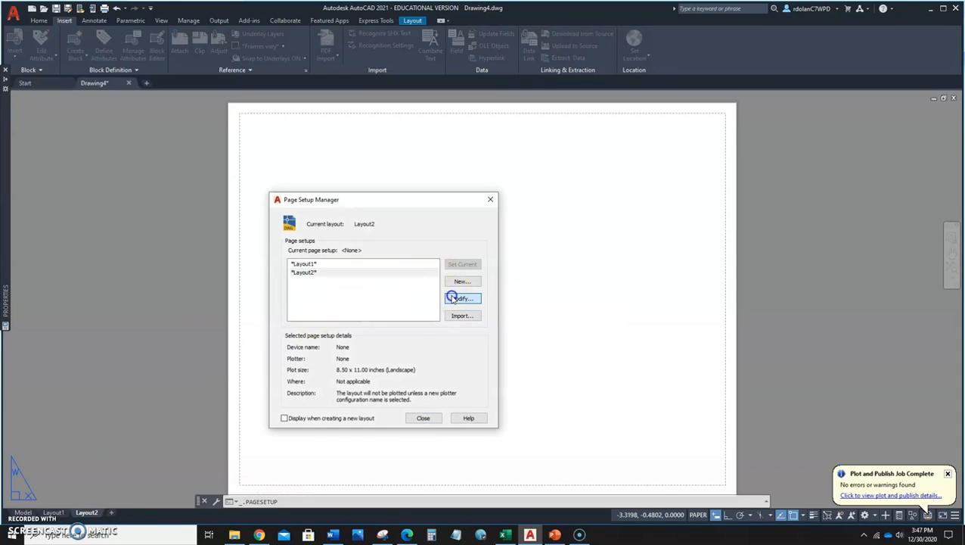
pyautogui.click(257, 327)
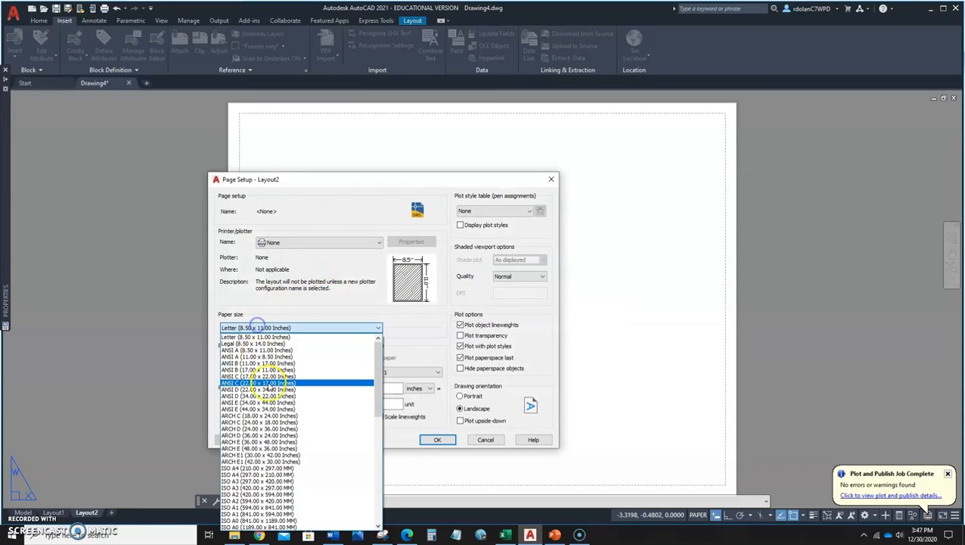
pyautogui.click(268, 369)
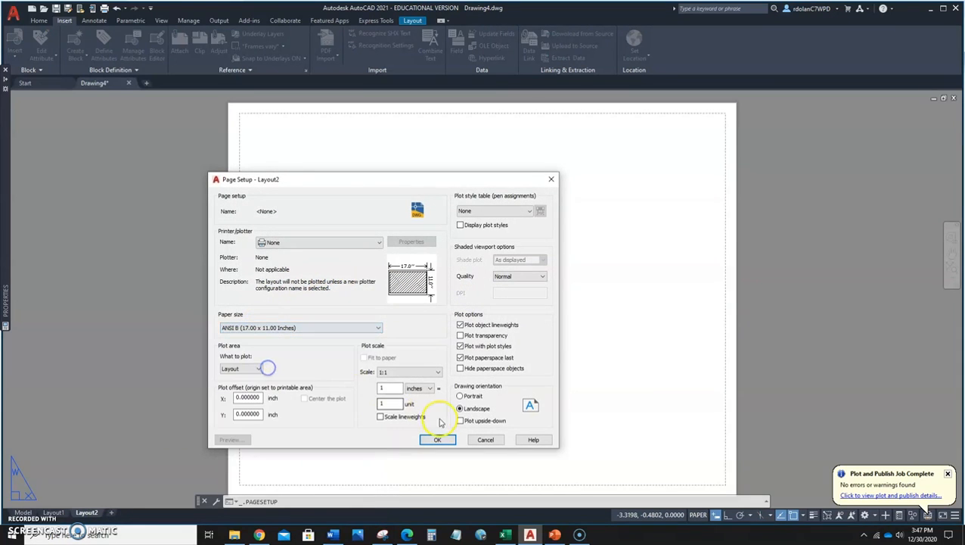
pyautogui.click(438, 438)
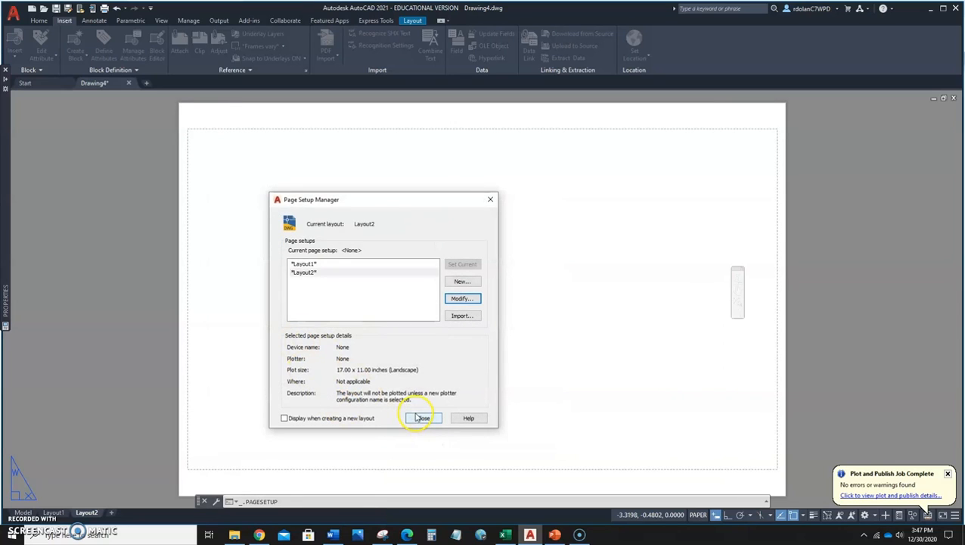
pyautogui.click(422, 418)
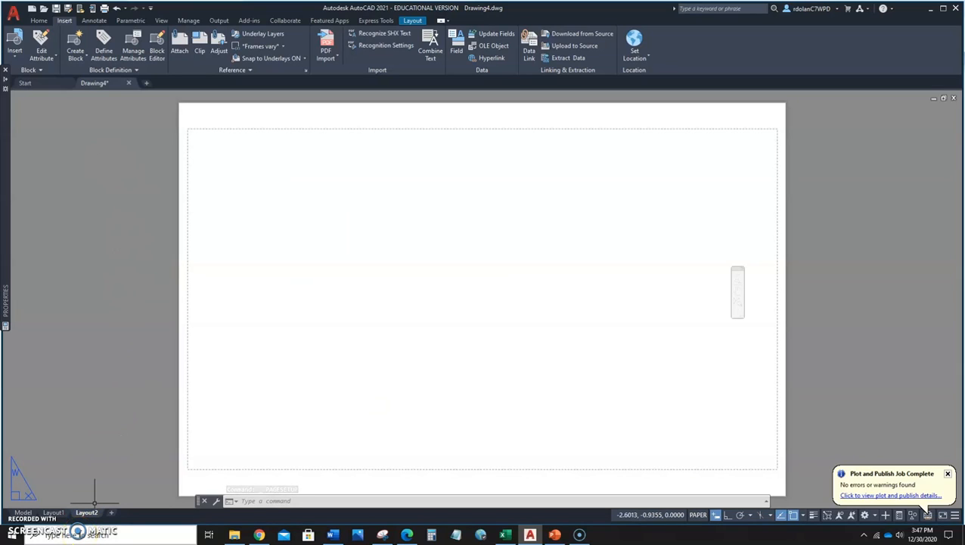
# - Open DesignCenter, reset it to its home folder, collapse the C: drive and select the DATA (D:) drive
pyautogui.write('DC')
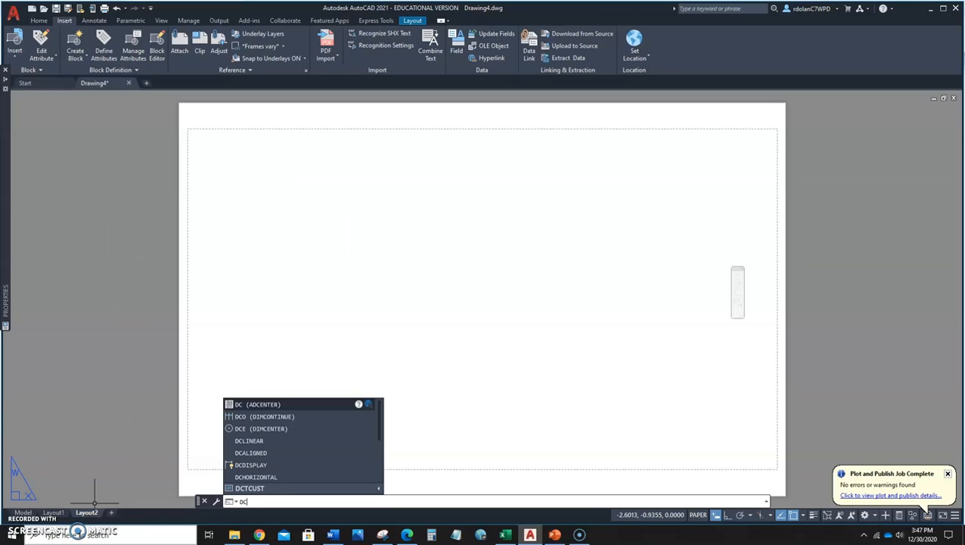
pyautogui.press('Return')
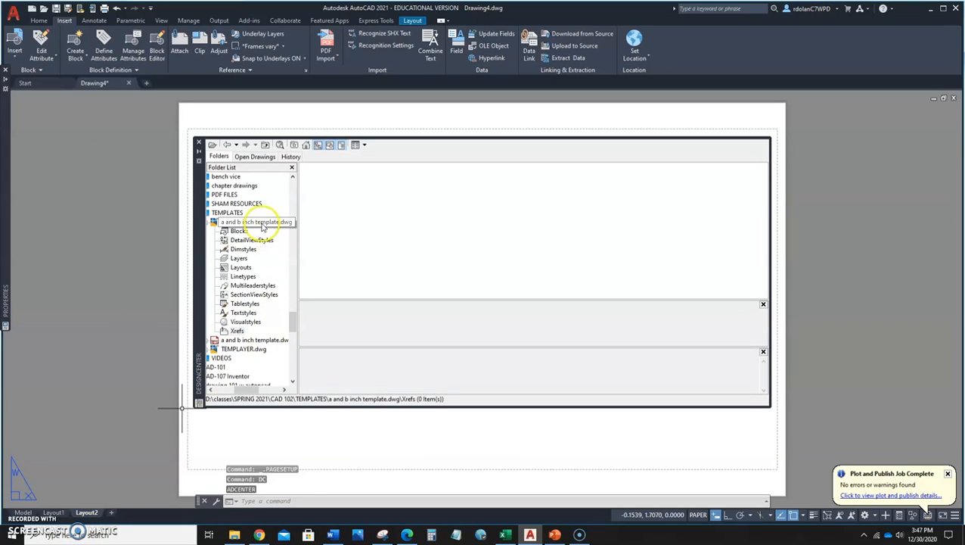
pyautogui.click(305, 145)
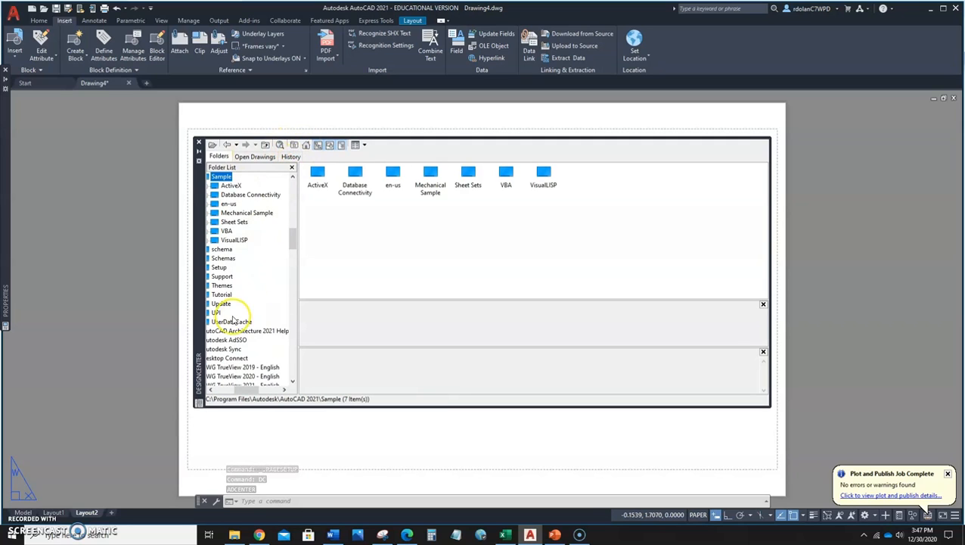
pyautogui.scroll(-2, 240, 314)
pyautogui.moveTo(241, 389); pyautogui.dragTo(215, 390)
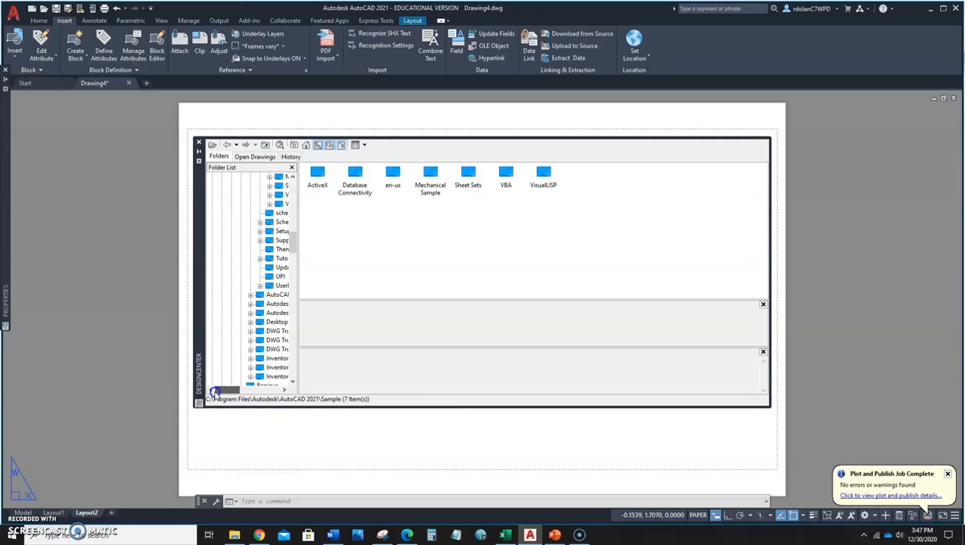
pyautogui.scroll(-15, 230, 290)
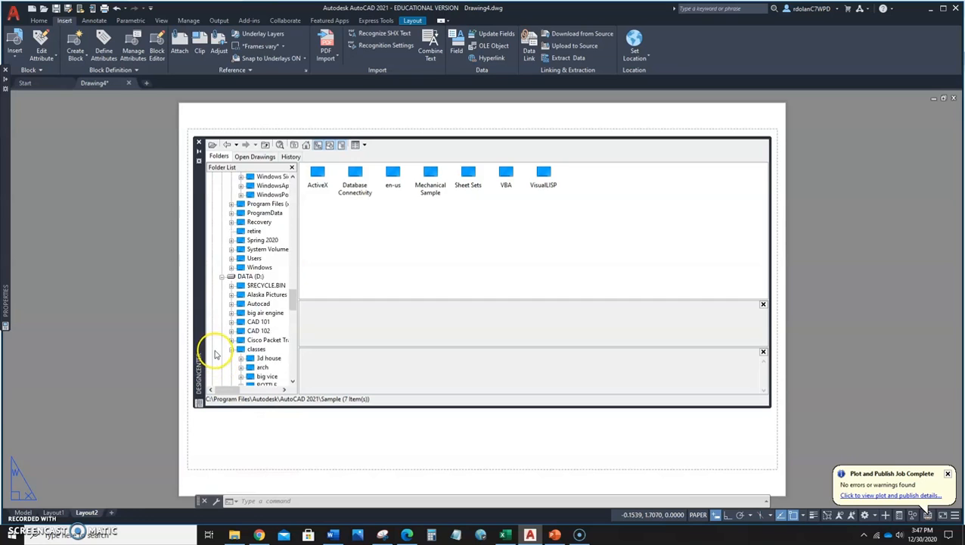
pyautogui.scroll(15, 220, 344)
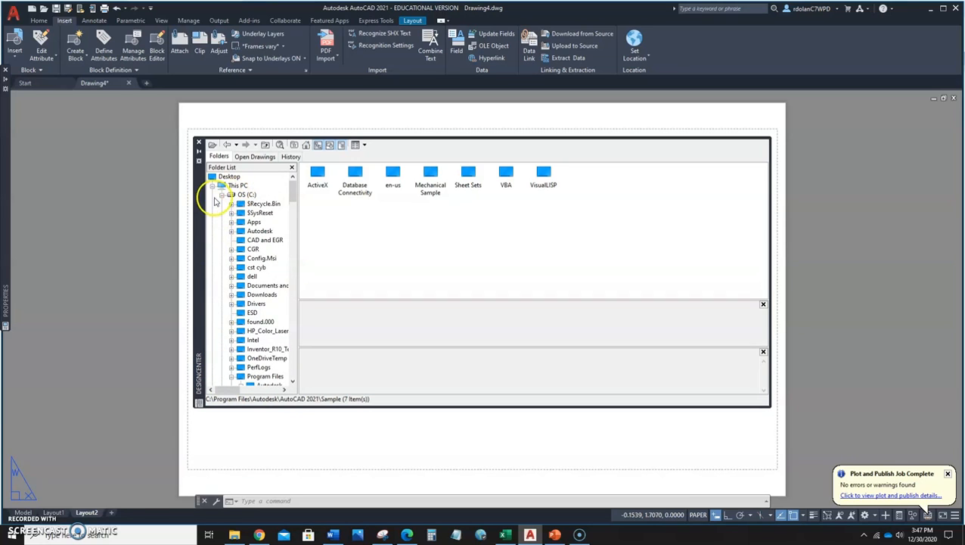
pyautogui.click(222, 195)
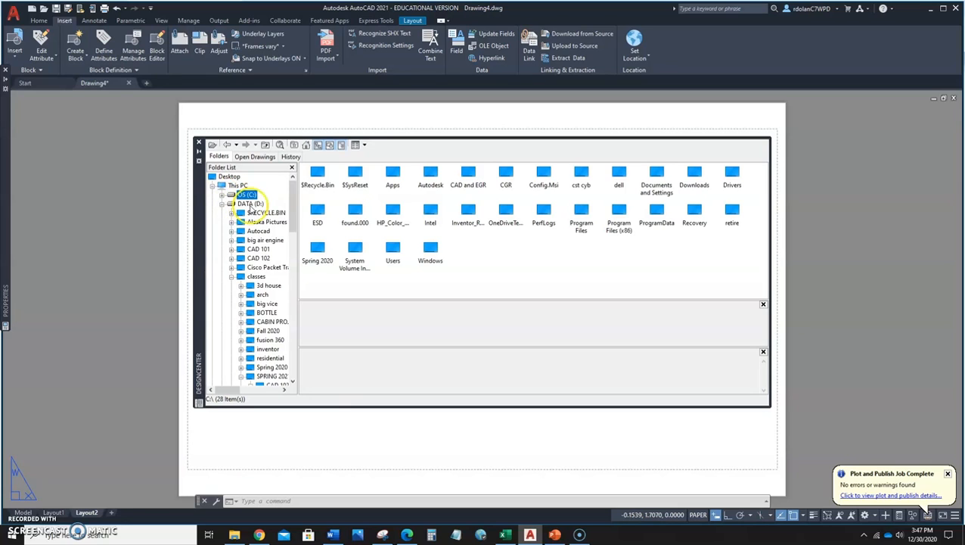
pyautogui.click(251, 204)
# - Browse through classes, SPRING 2021, CAD 102 and TEMPLATES to list the Blocks of "a and b inch template.dwg"
pyautogui.scroll(-3, 262, 306)
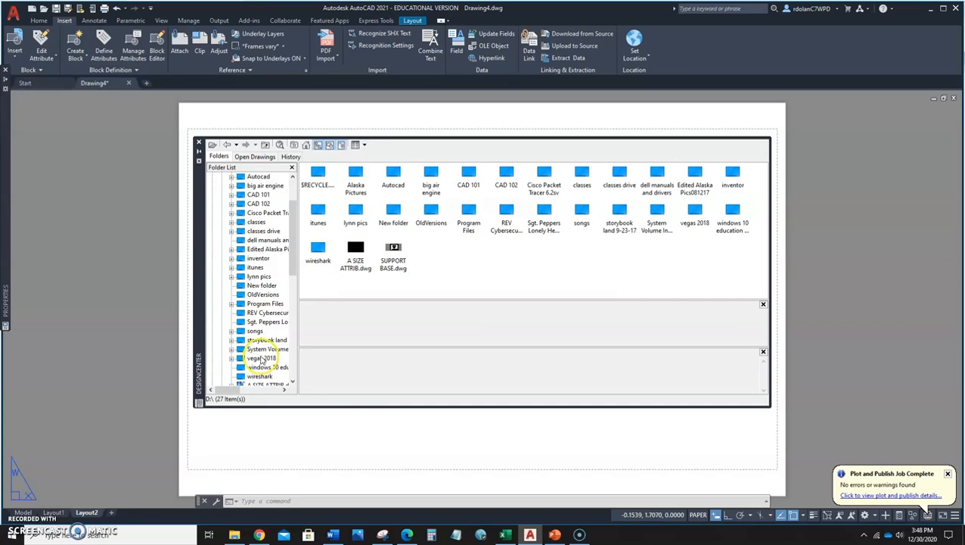
pyautogui.scroll(-1, 261, 353)
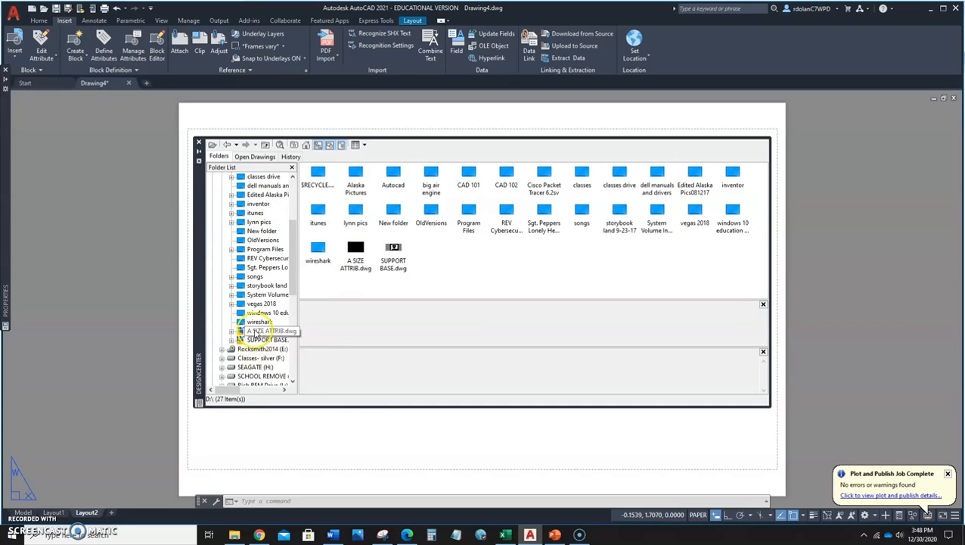
pyautogui.scroll(3, 250, 314)
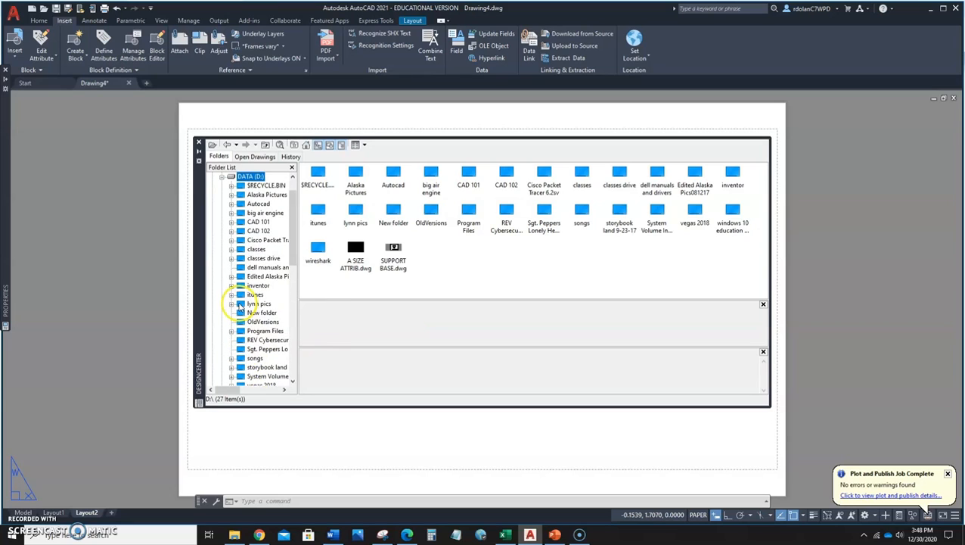
pyautogui.click(232, 258)
pyautogui.scroll(-2, 246, 291)
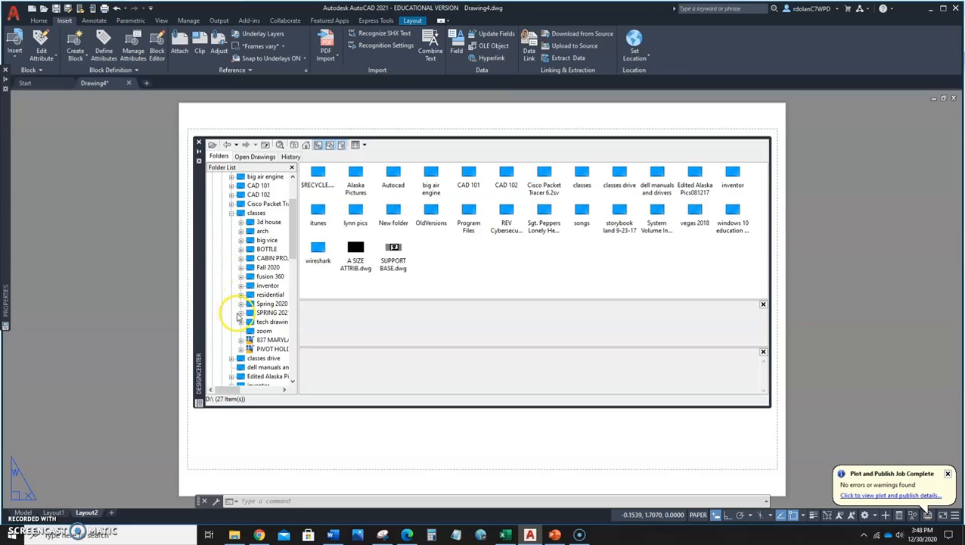
pyautogui.click(240, 313)
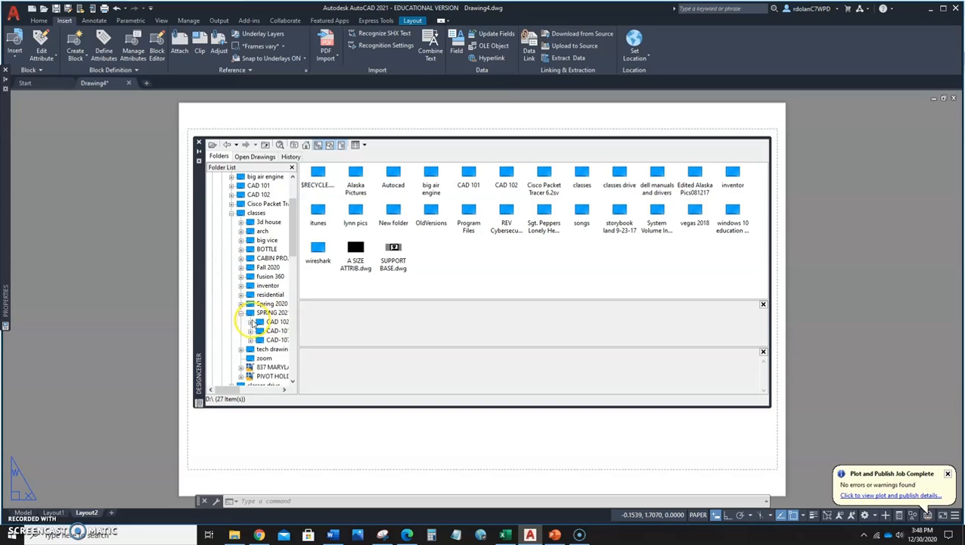
pyautogui.click(249, 321)
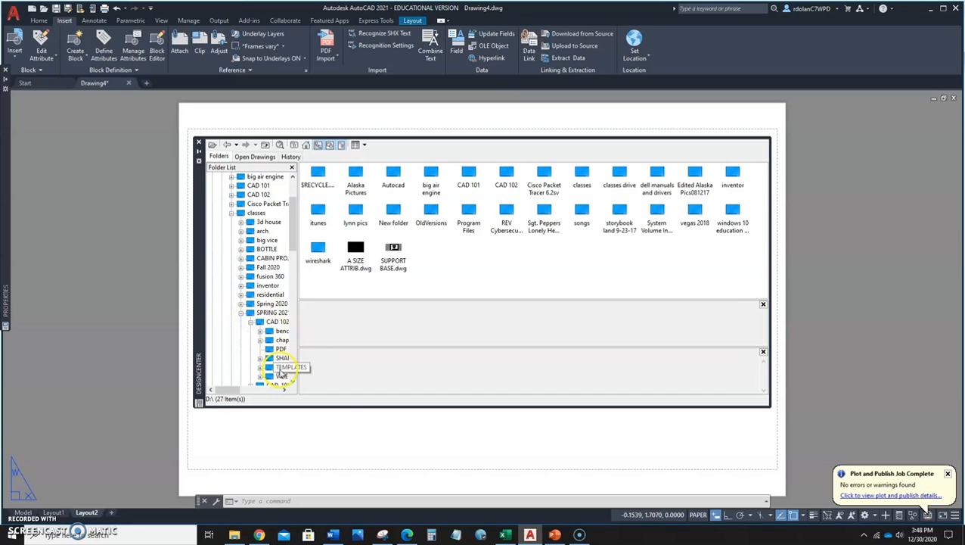
pyautogui.click(277, 367)
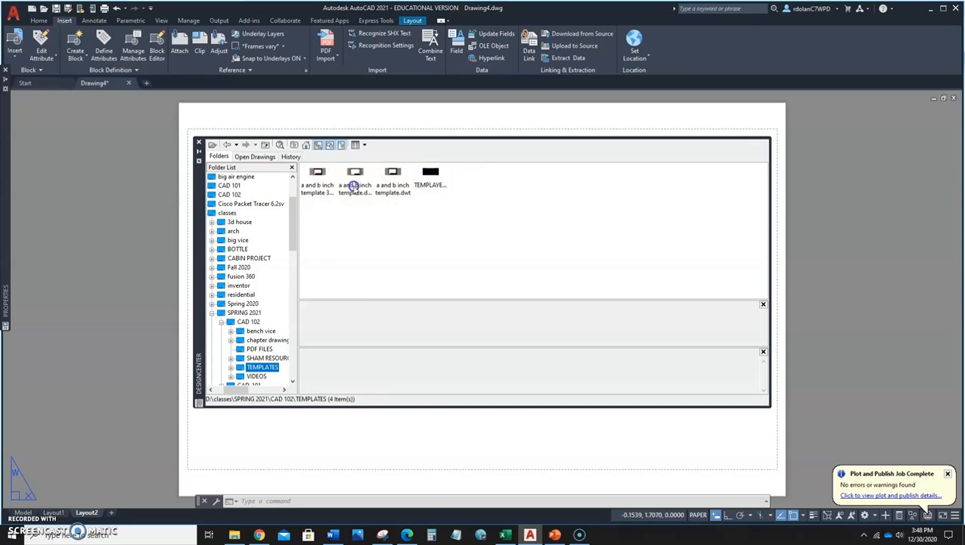
pyautogui.doubleClick(354, 189)
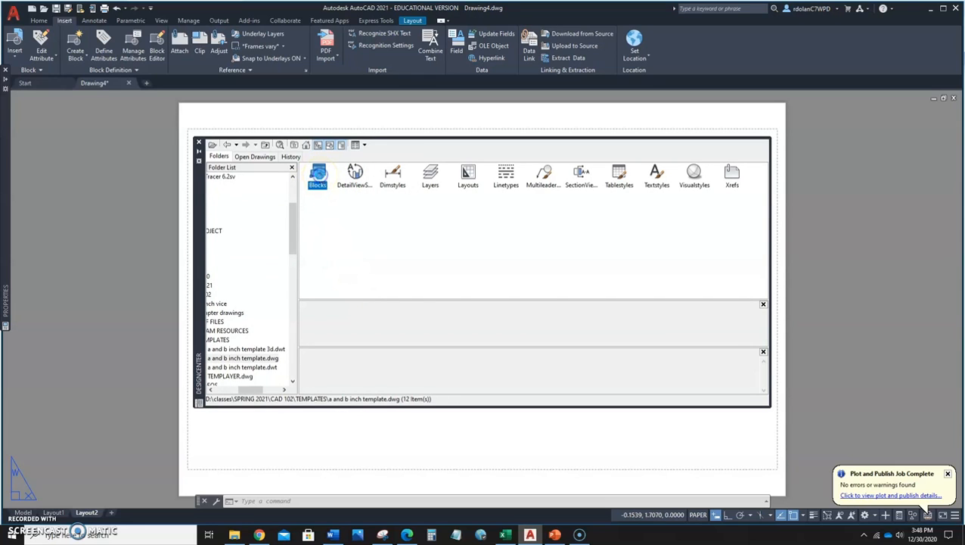
pyautogui.doubleClick(318, 176)
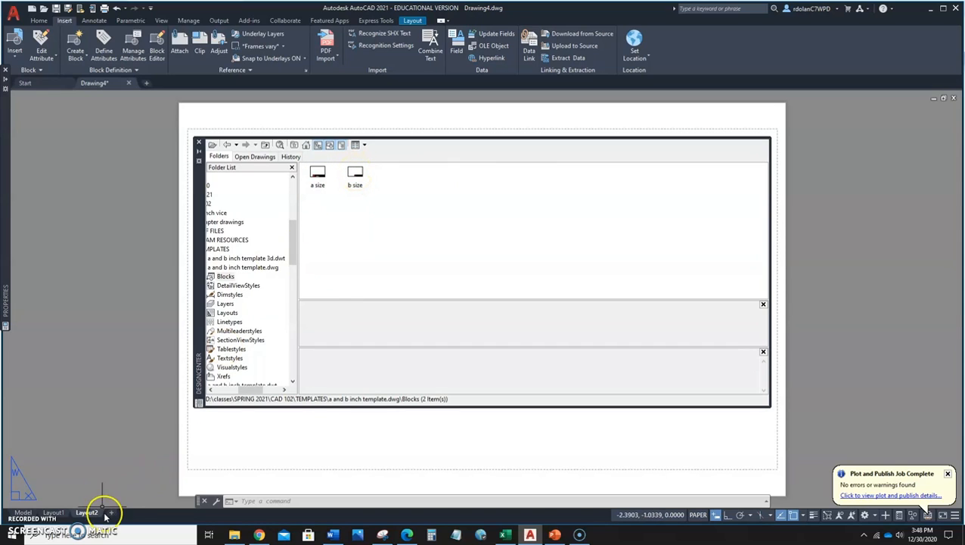
# - Insert the "b size" block on Layout2, with the insertion point's X set to .25 and its Y also redefined
pyautogui.click(356, 176)
pyautogui.doubleClick(356, 176)
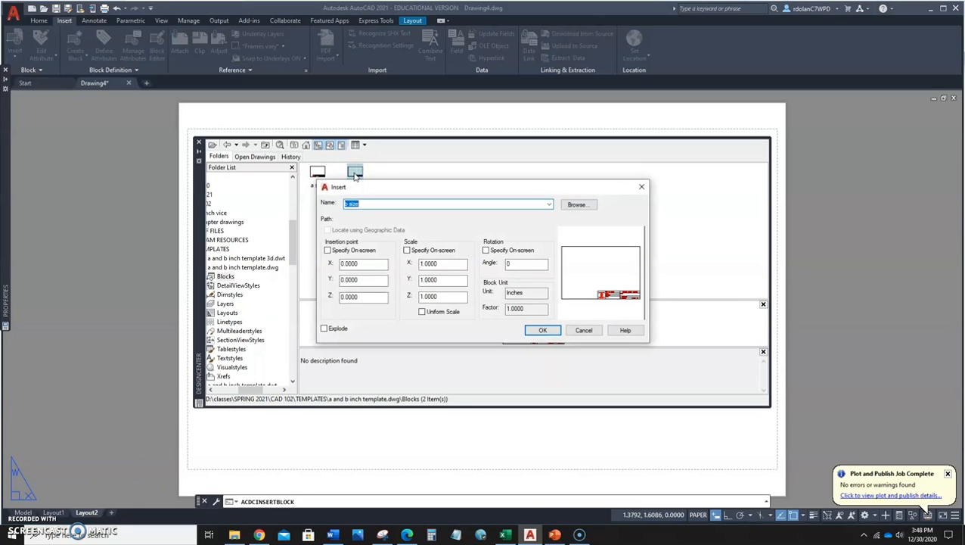
pyautogui.click(359, 263)
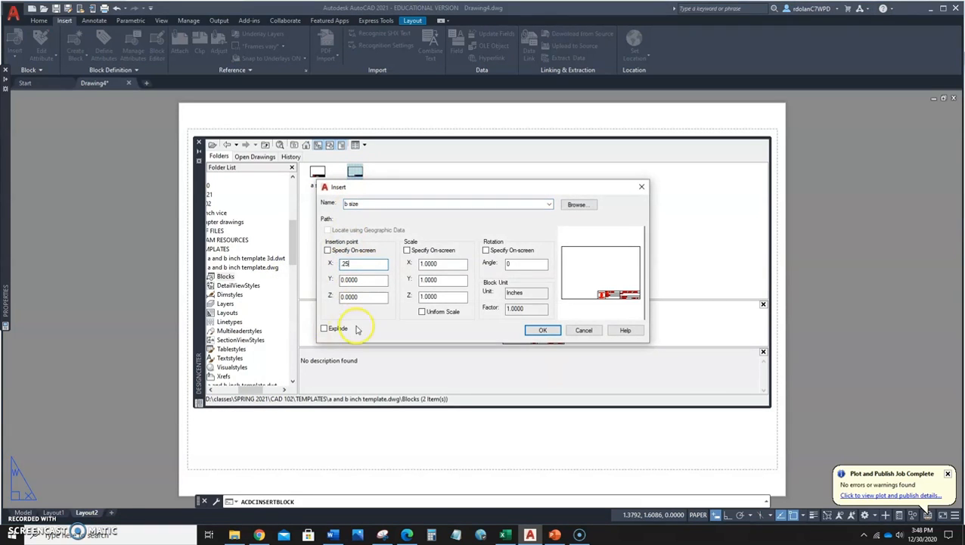
pyautogui.moveTo(365, 280); pyautogui.dragTo(308, 285)
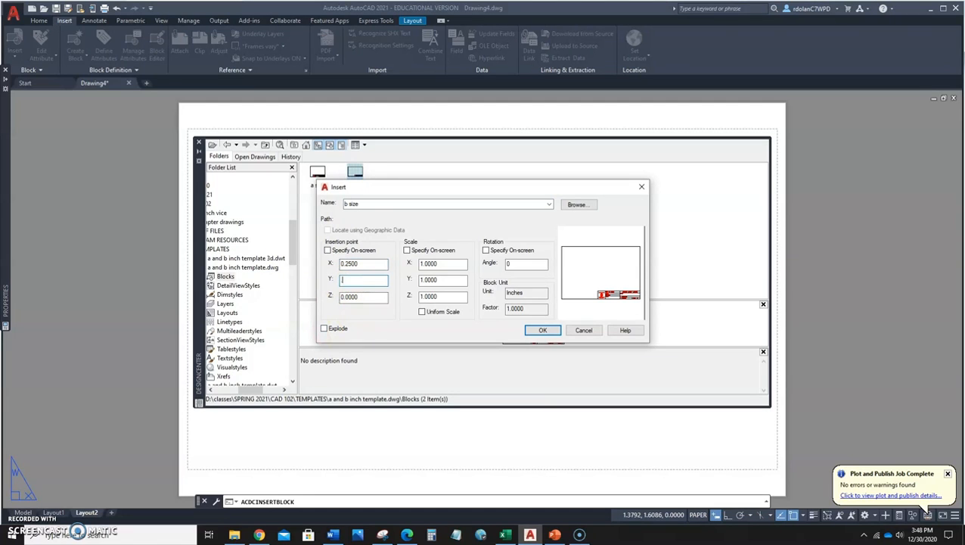
pyautogui.press('Return')
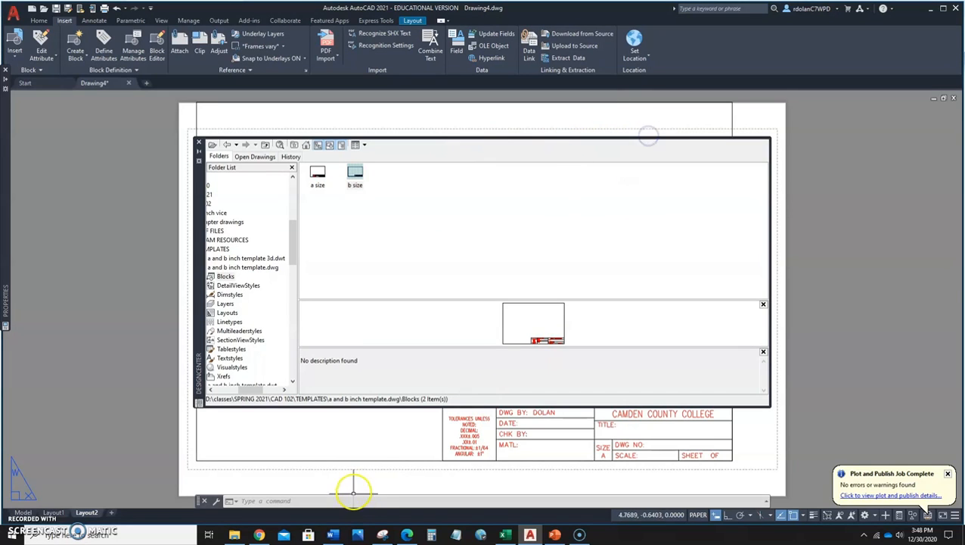
# - Insert the "a size" block on Layout1, redefining the X and Y coordinates of its insertion point
pyautogui.click(51, 512)
pyautogui.click(318, 178)
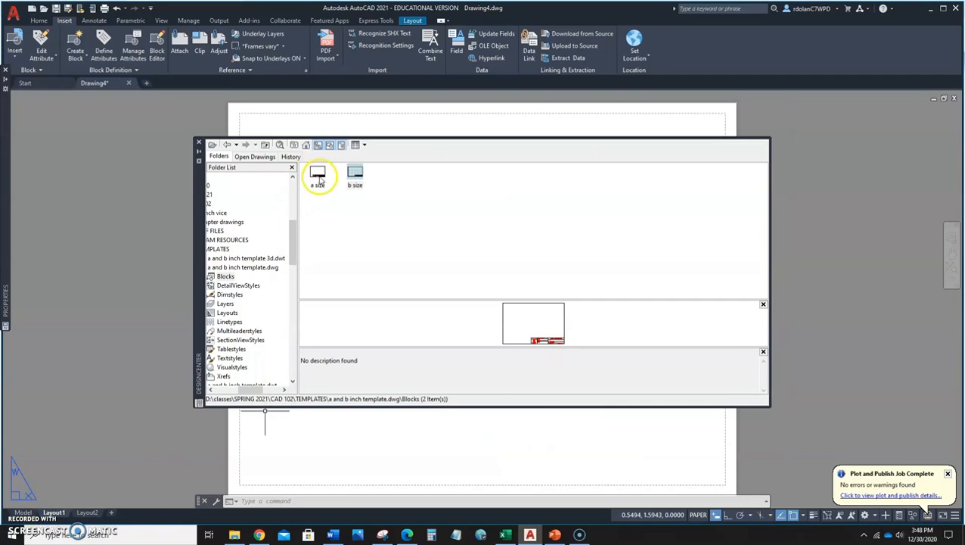
pyautogui.doubleClick(319, 175)
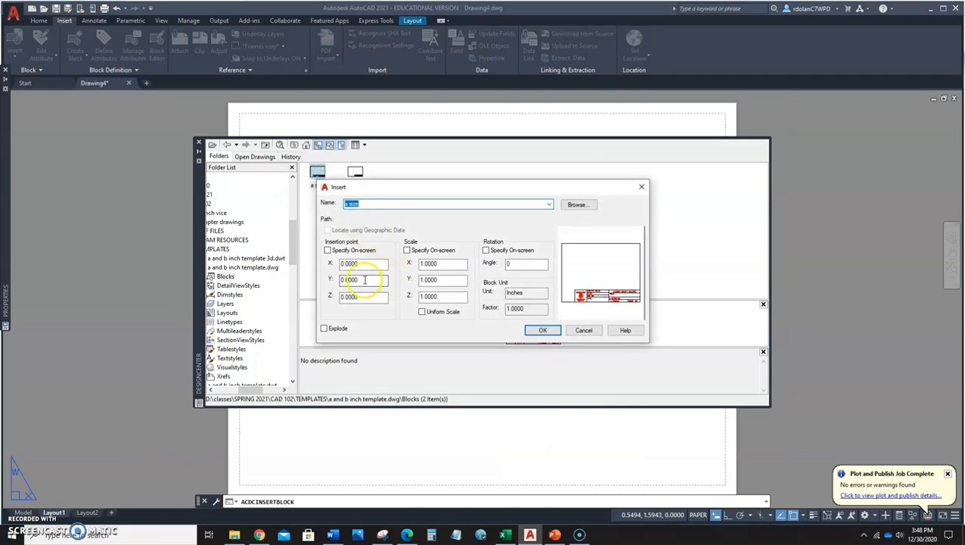
pyautogui.doubleClick(357, 264)
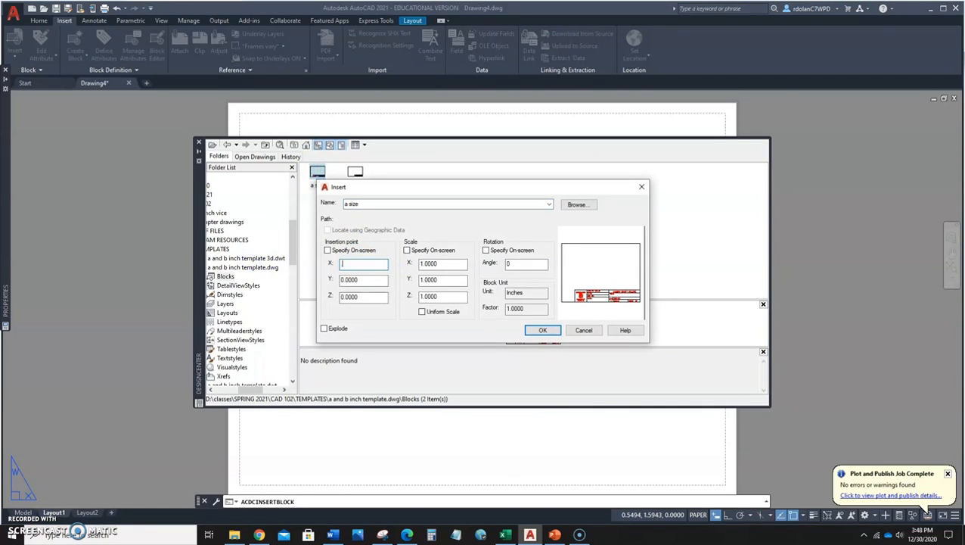
pyautogui.doubleClick(360, 280)
pyautogui.click(553, 330)
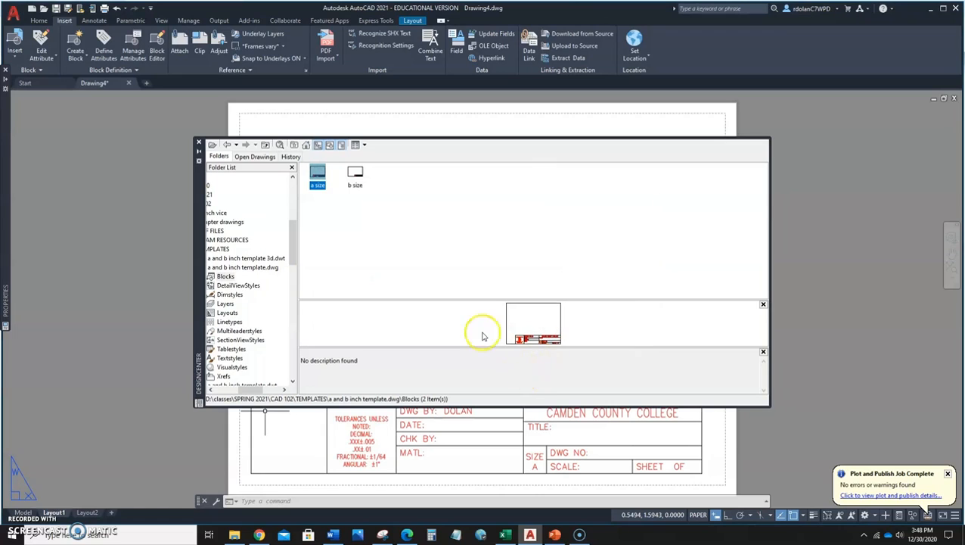
# - Add the ANSI Annotative and ANSI STANDARD dimension styles from "a and b inch template.dwg" to the drawing
pyautogui.click(218, 268)
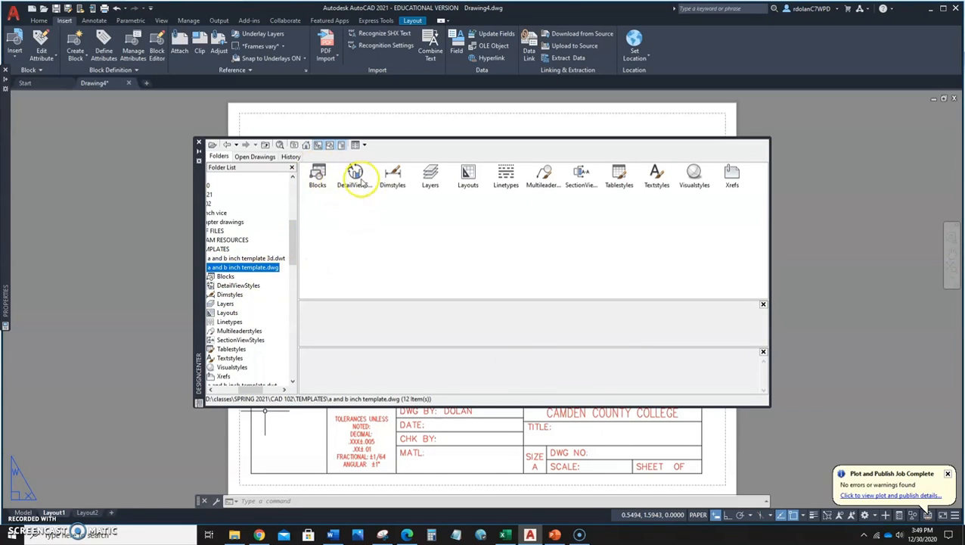
pyautogui.click(393, 183)
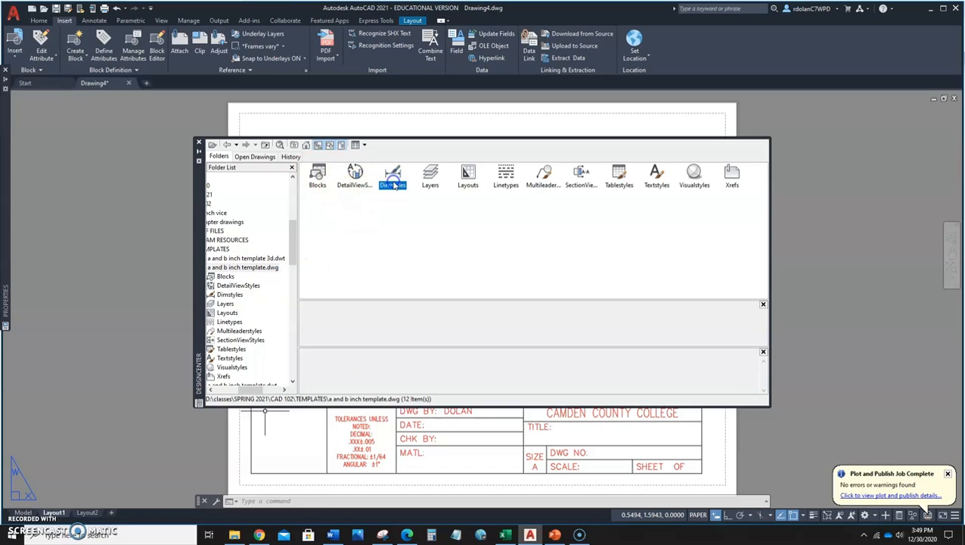
pyautogui.doubleClick(393, 176)
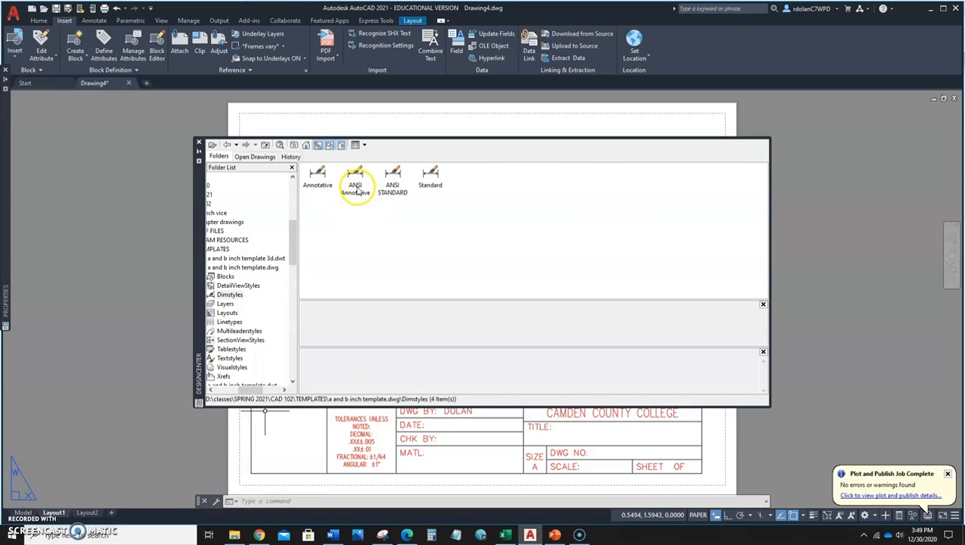
pyautogui.click(357, 178)
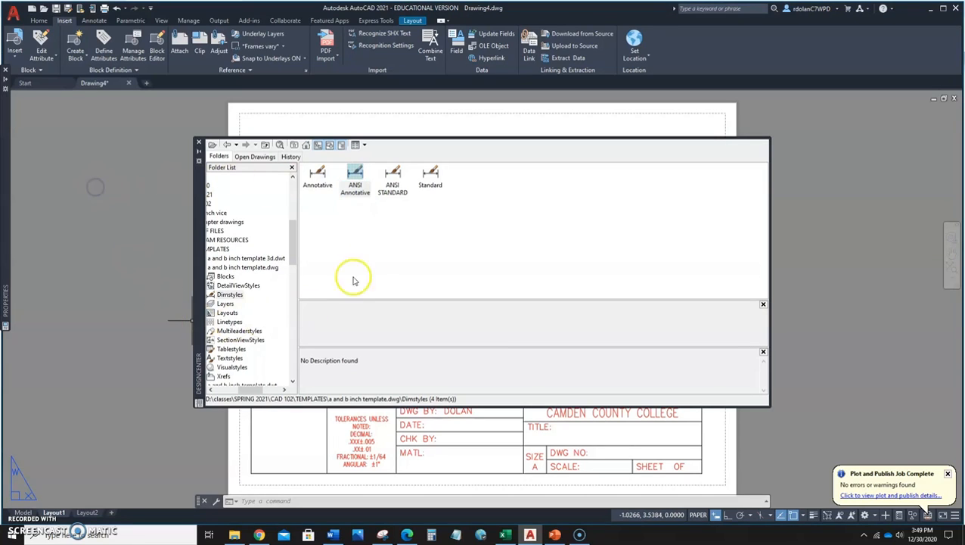
pyautogui.moveTo(391, 179); pyautogui.dragTo(393, 185)
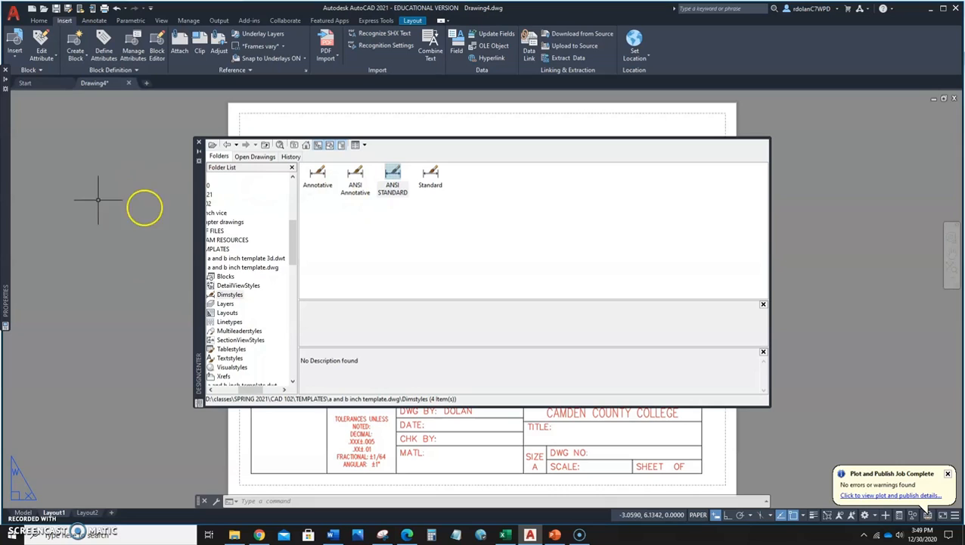
# - Set ANSI STANDARD as the current dimension style in the Dimension Style Manager
pyautogui.click(93, 21)
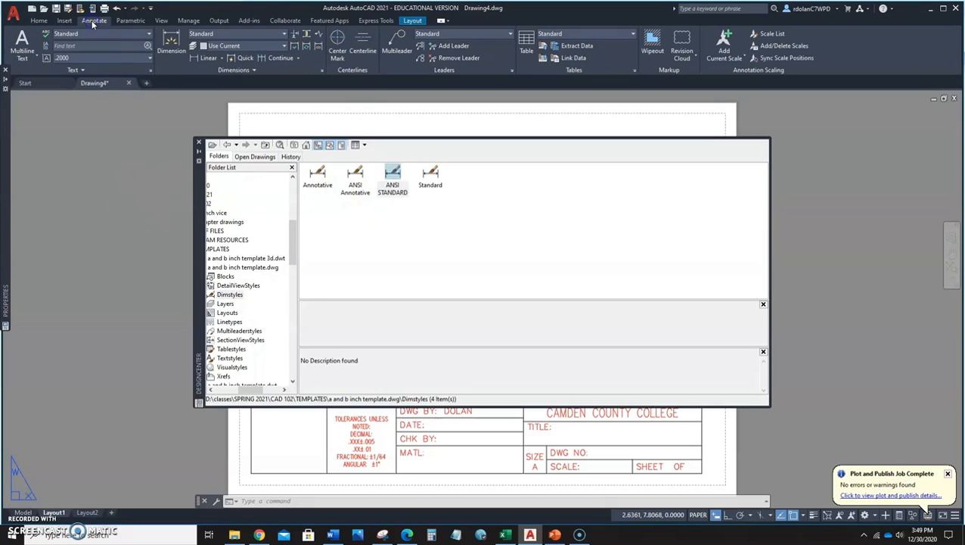
pyautogui.click(321, 70)
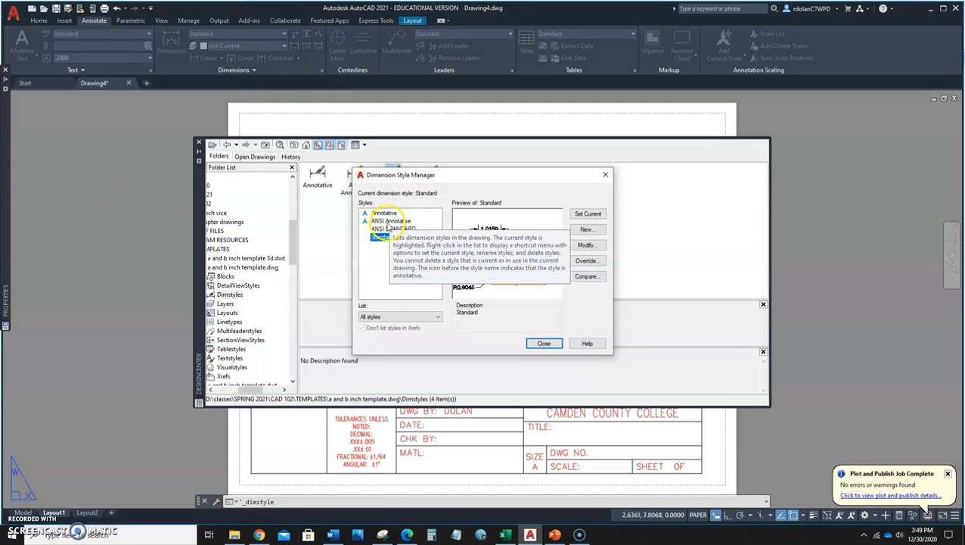
pyautogui.click(388, 228)
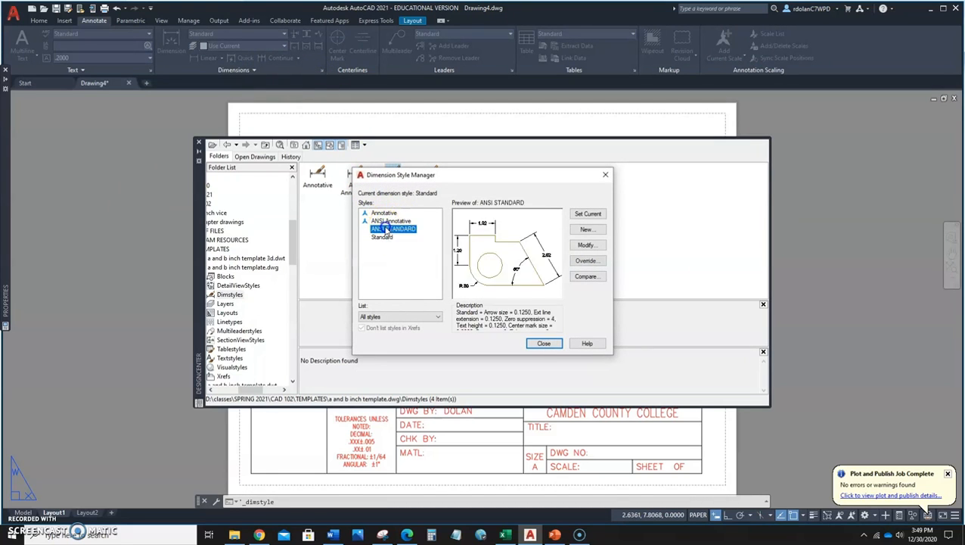
pyautogui.click(587, 214)
pyautogui.click(544, 343)
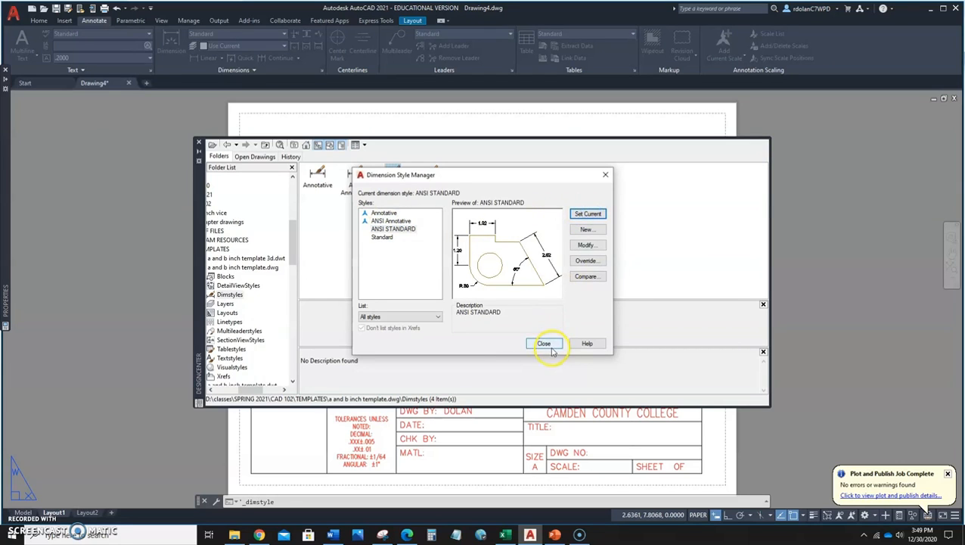
# - Add the layers BORDER through TITLE BLOCK from "a and b inch template.dwg" to the drawing and check them in the Layer Properties Manager
pyautogui.click(393, 176)
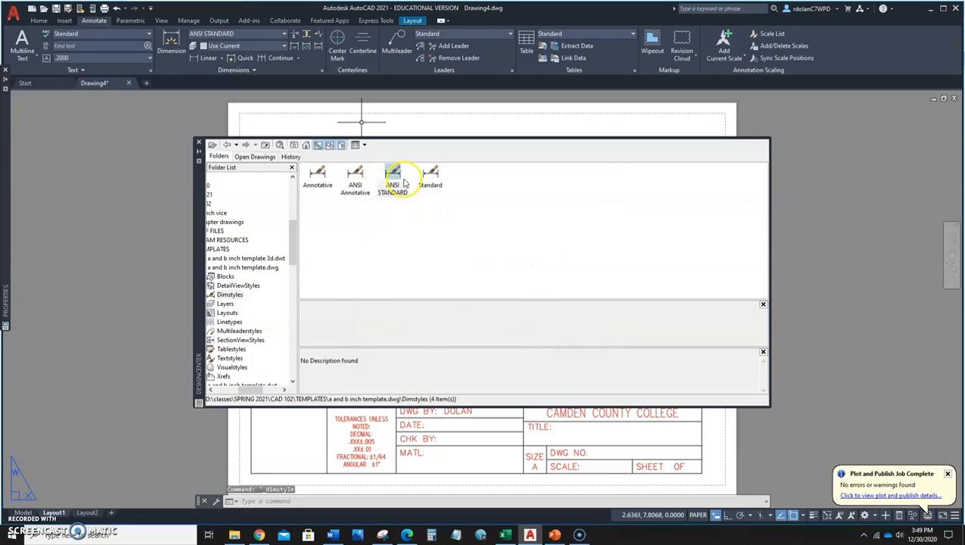
pyautogui.click(225, 304)
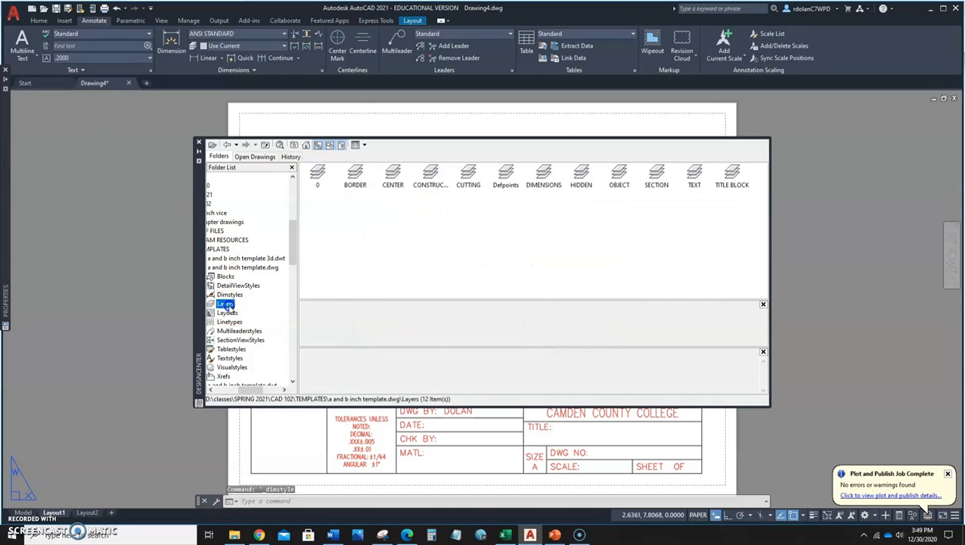
pyautogui.click(355, 176)
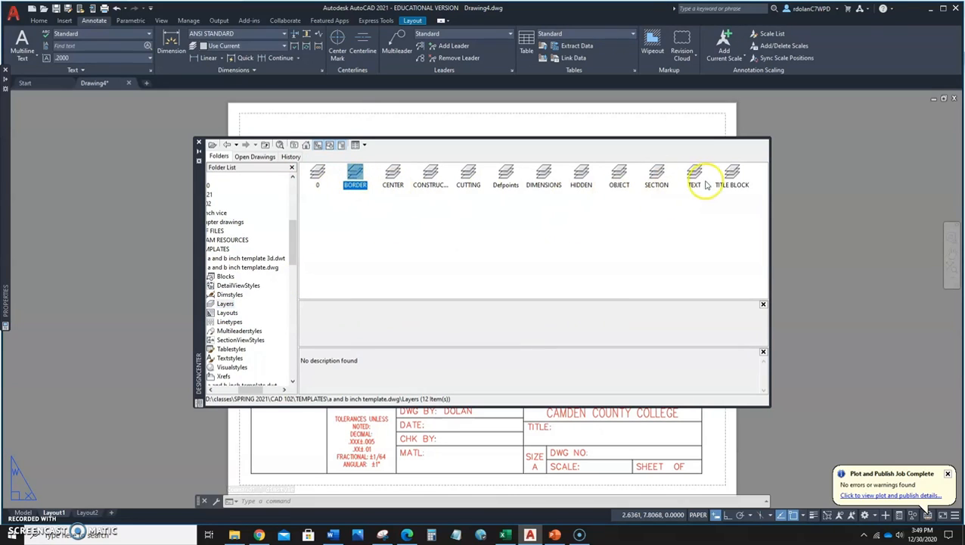
pyautogui.keyDown('shift'); pyautogui.click(739, 186); pyautogui.keyUp('shift')
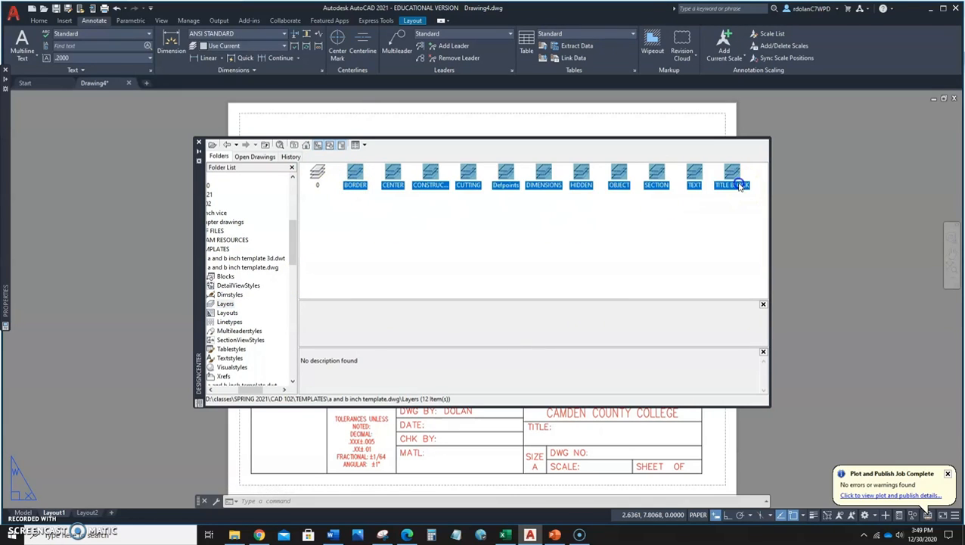
pyautogui.moveTo(245, 183); pyautogui.dragTo(101, 200)
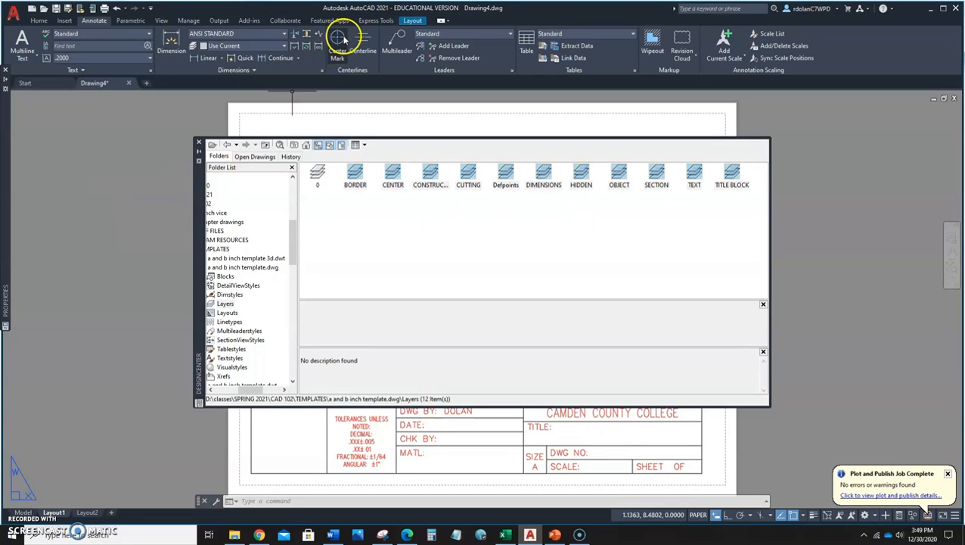
pyautogui.click(39, 20)
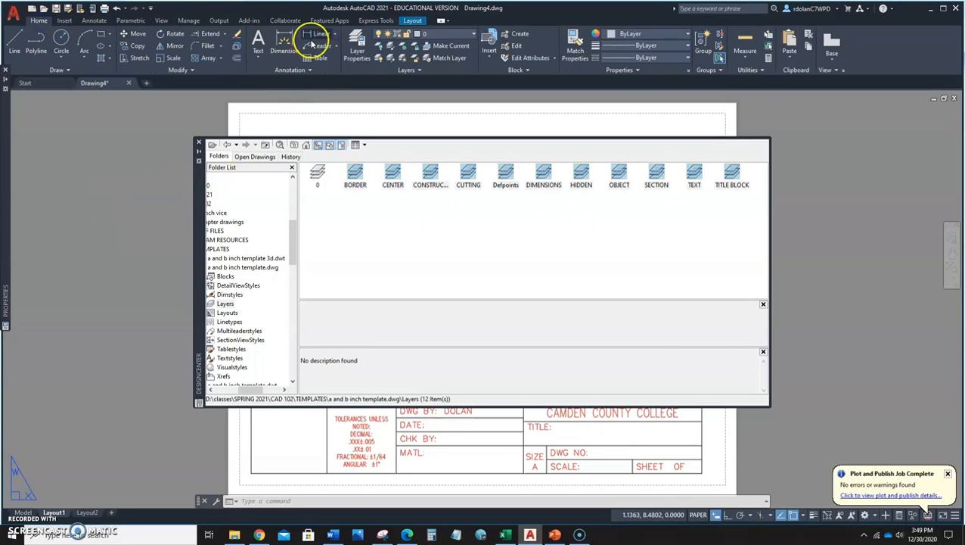
pyautogui.click(360, 55)
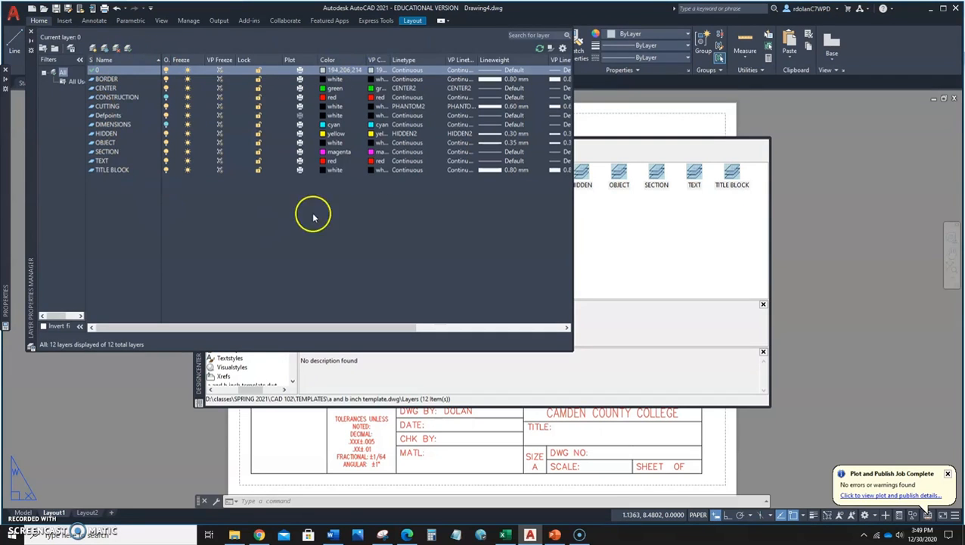
pyautogui.click(30, 33)
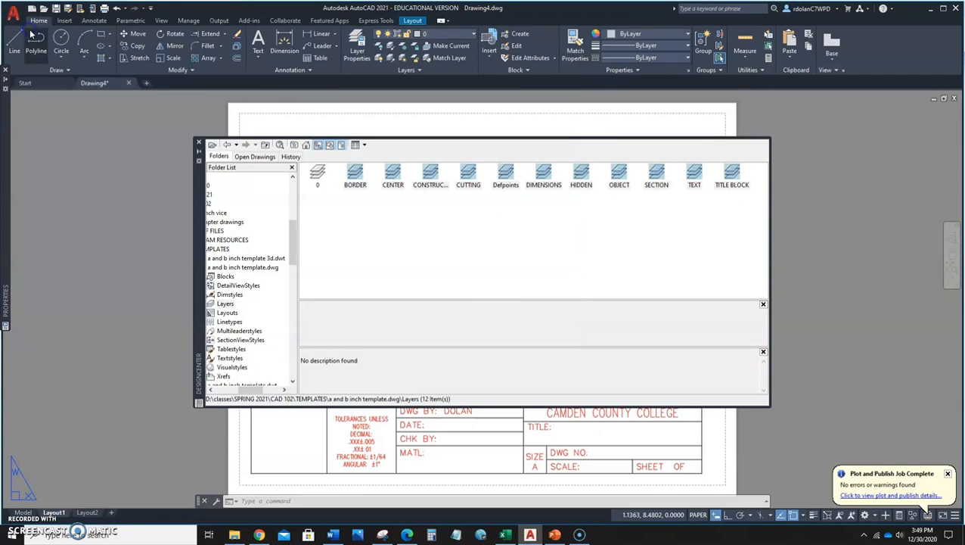
# - View the layouts stored in "a and b inch template.dwg" and close DesignCenter
pyautogui.click(229, 313)
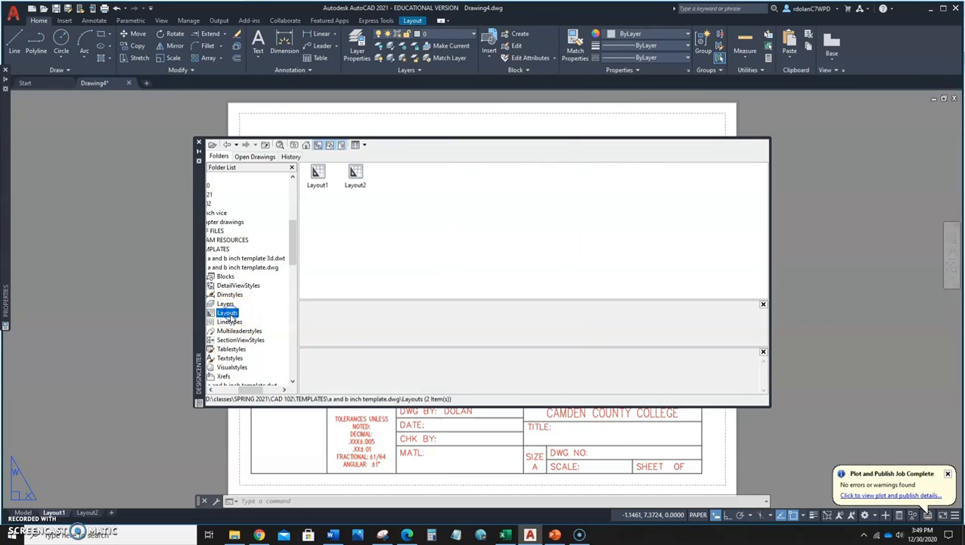
pyautogui.scroll(-3, 231, 321)
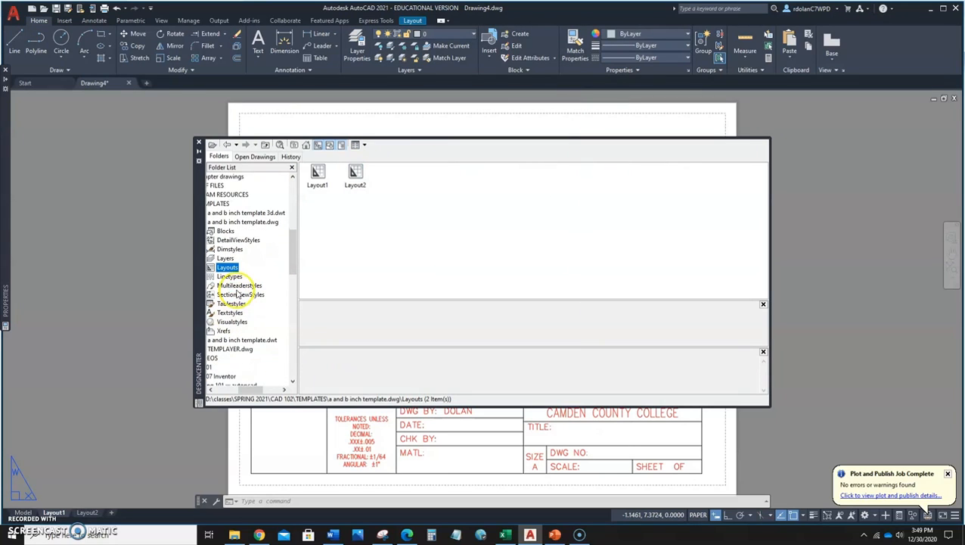
pyautogui.scroll(-2, 237, 294)
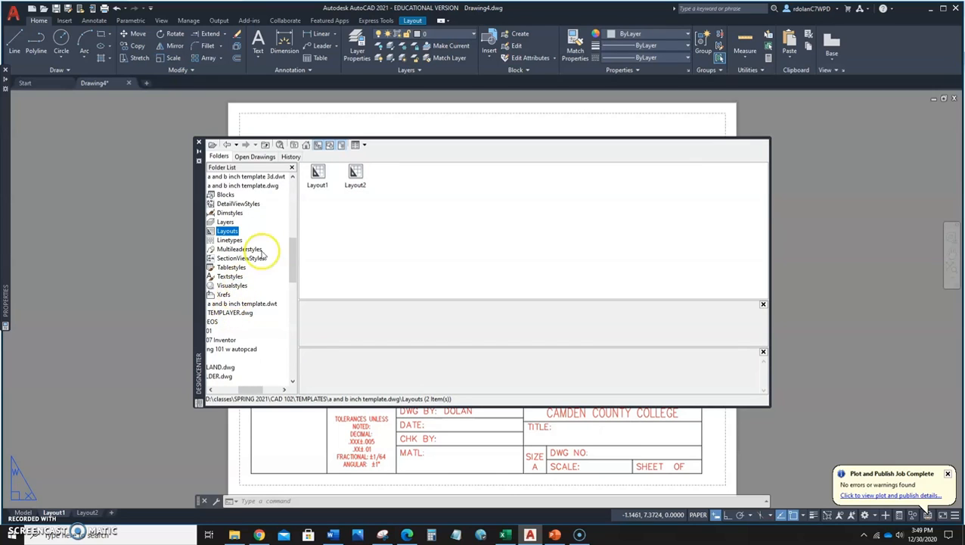
pyautogui.click(199, 142)
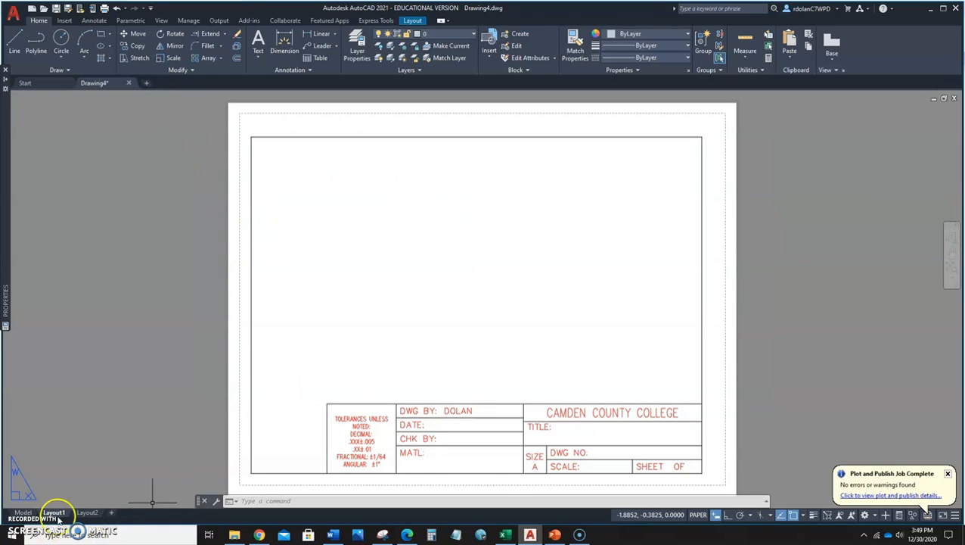
# - Explode the inserted border and title block on Layout1
pyautogui.click(86, 513)
pyautogui.click(47, 513)
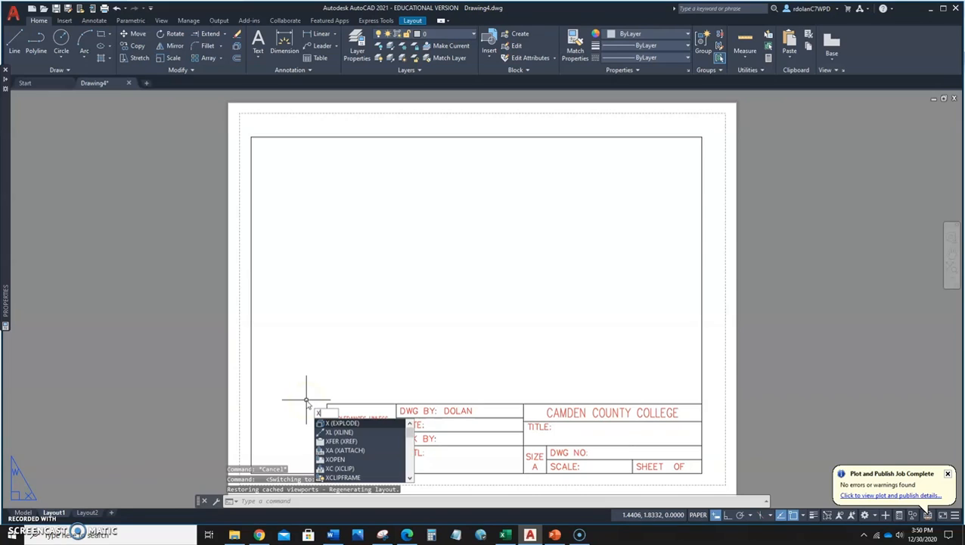
pyautogui.click(333, 424)
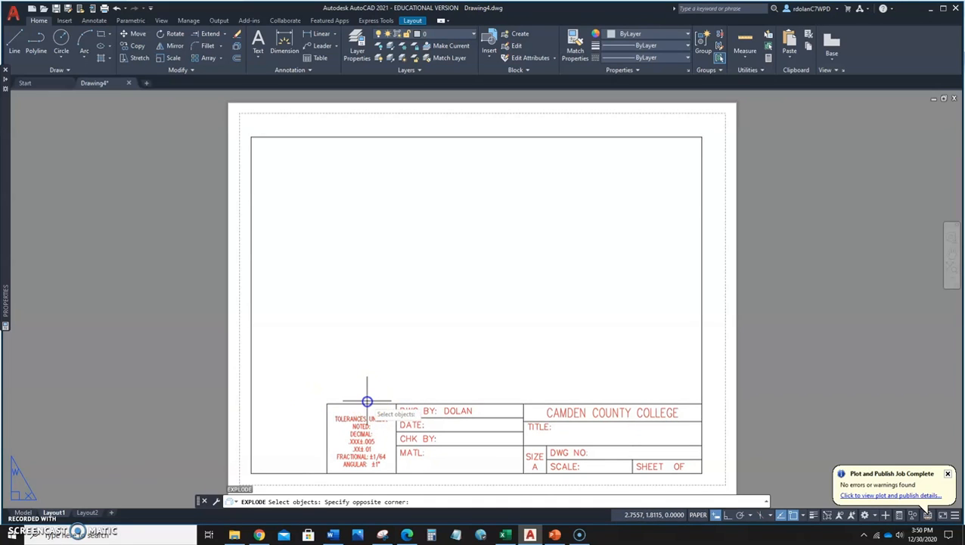
pyautogui.click(355, 405)
pyautogui.press('Return')
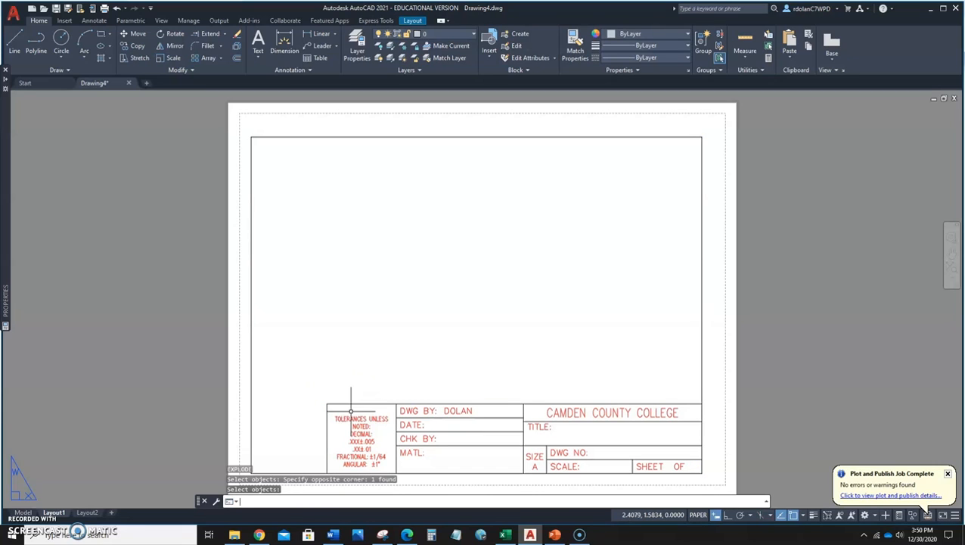
# - Explode the inserted border and title block on Layout2
pyautogui.click(86, 512)
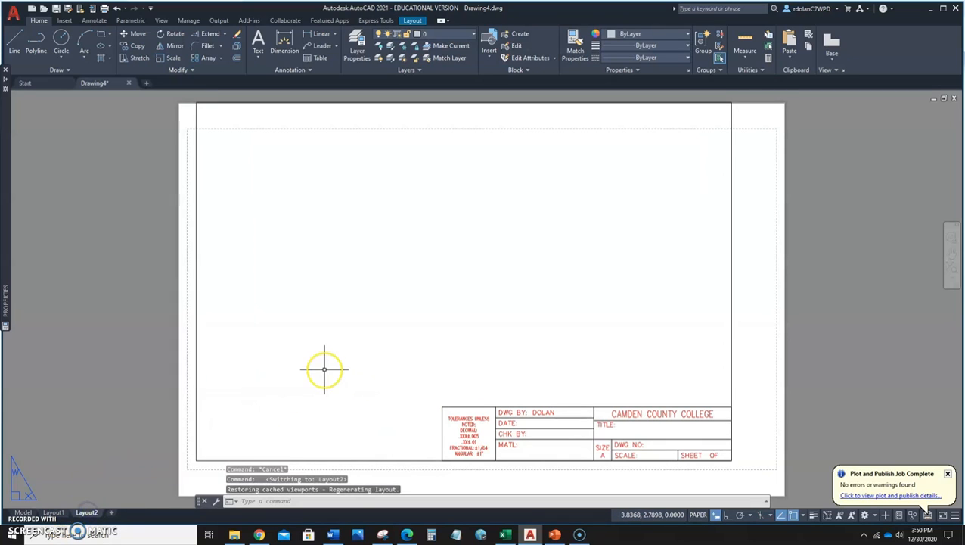
pyautogui.press('Return')
pyautogui.click(402, 460)
pyautogui.click(402, 460)
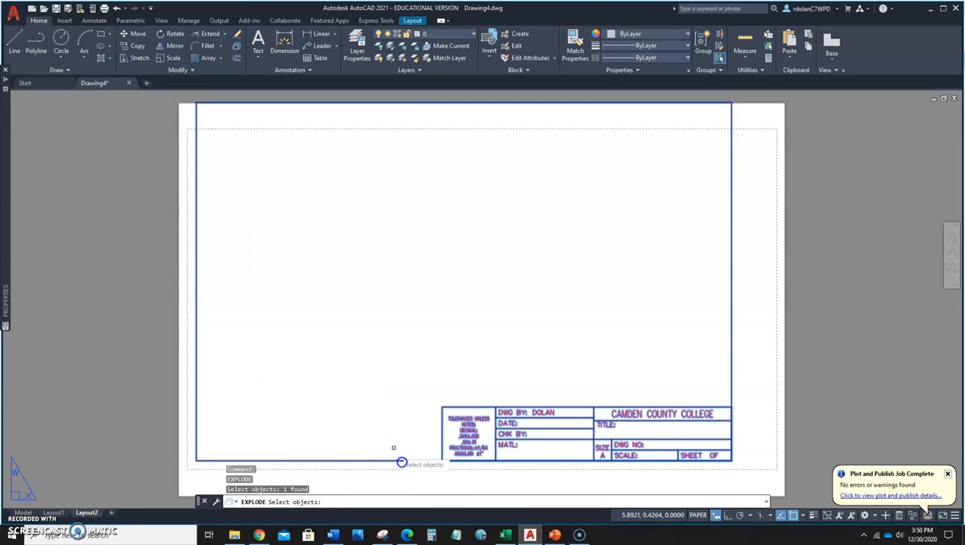
pyautogui.press('Return')
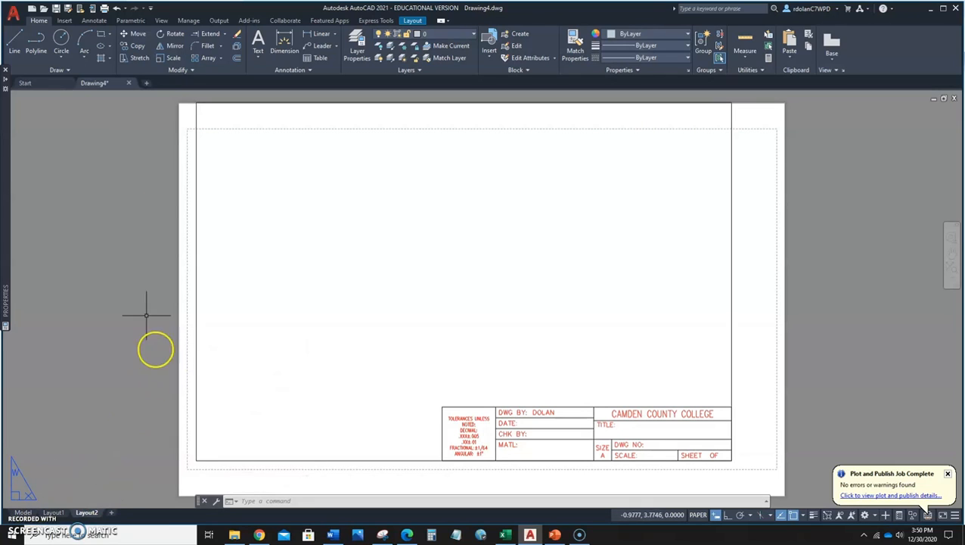
# - Start saving the drawing as a drawing template in the D: drive folder classes\SPRING 2021\CAD 102\TEMPLATES
pyautogui.click(15, 12)
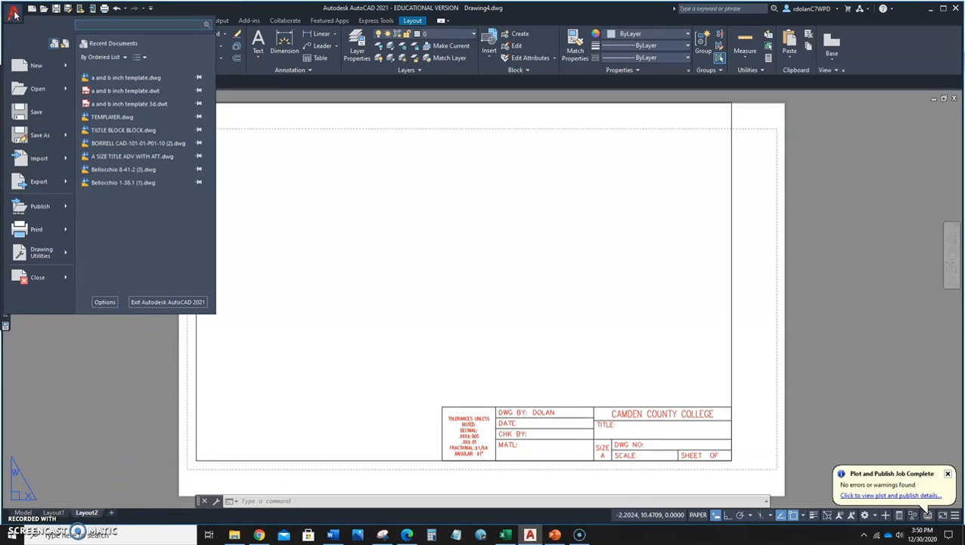
pyautogui.moveTo(39, 142)
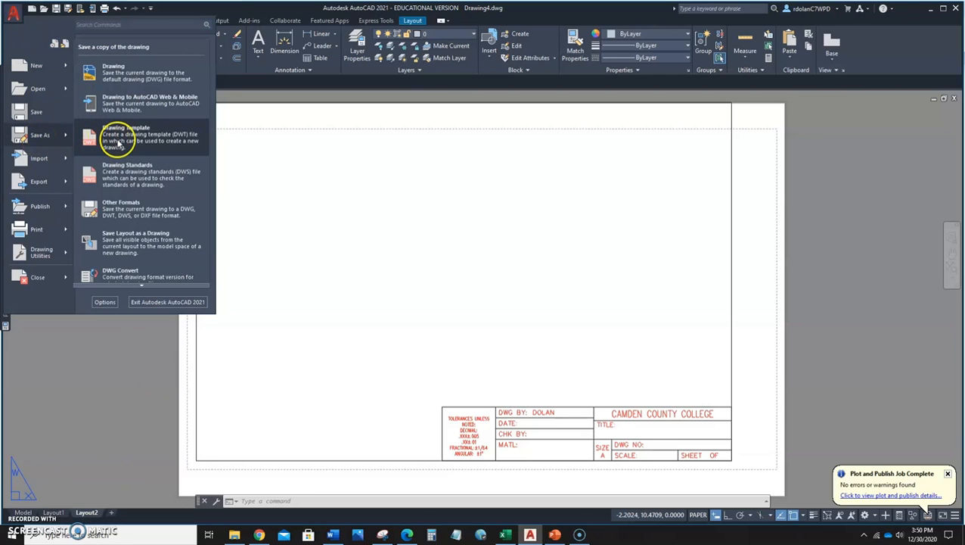
pyautogui.click(118, 138)
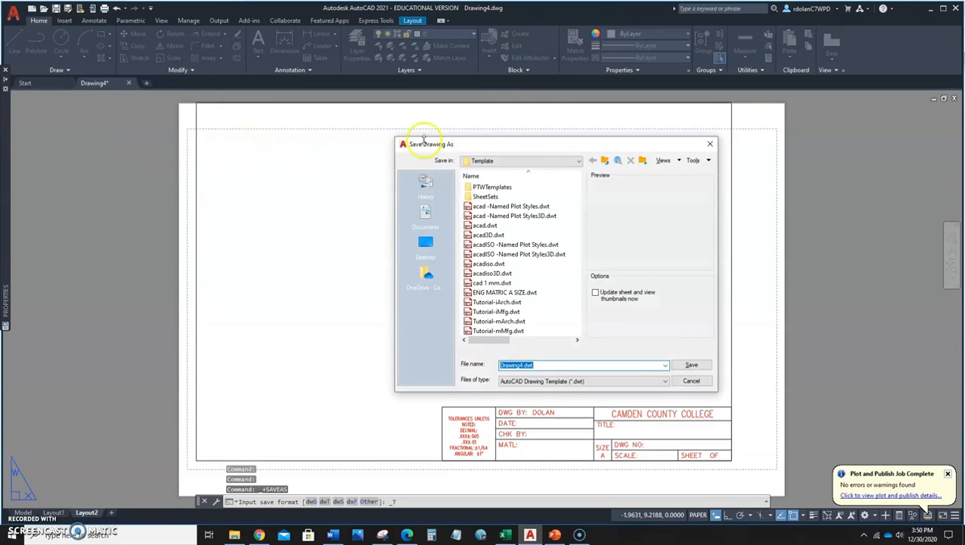
pyautogui.click(578, 160)
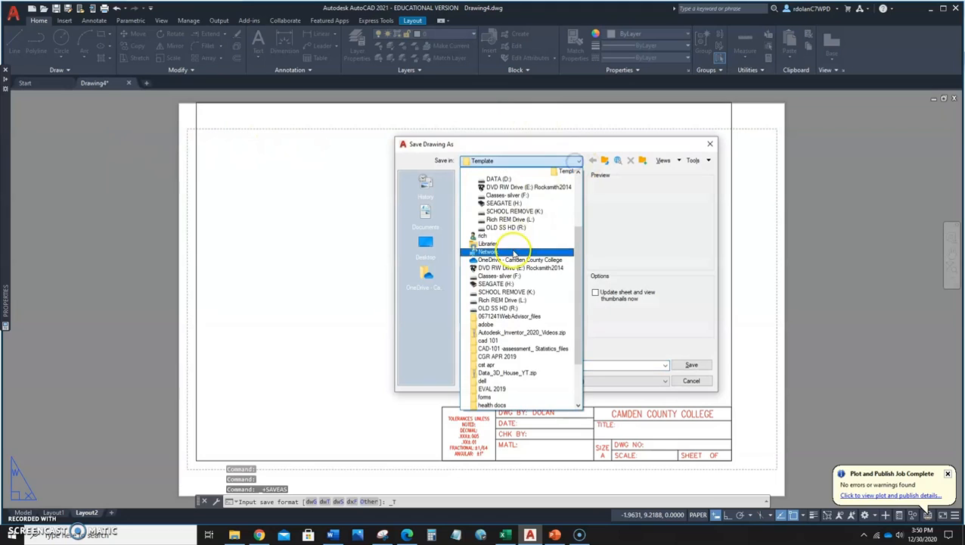
pyautogui.scroll(2, 514, 251)
pyautogui.click(488, 206)
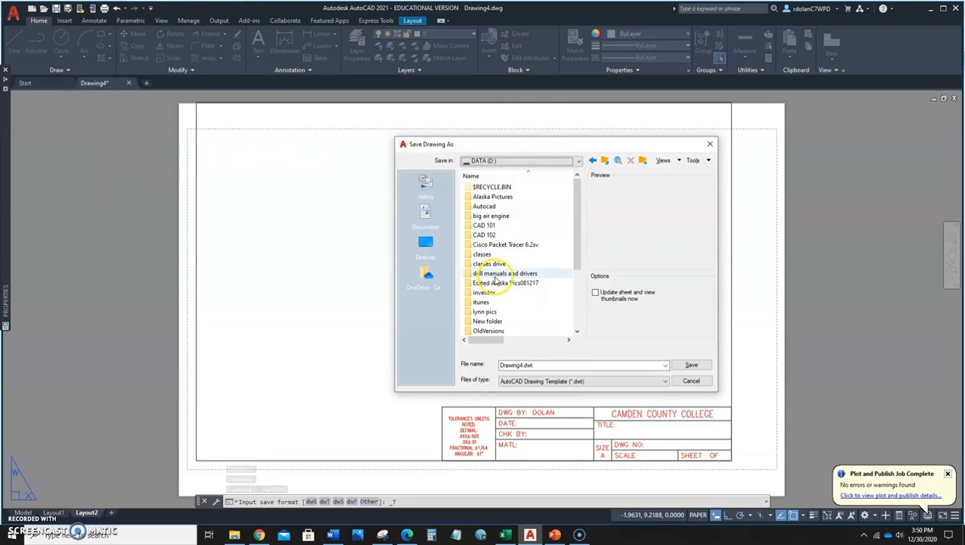
pyautogui.doubleClick(485, 255)
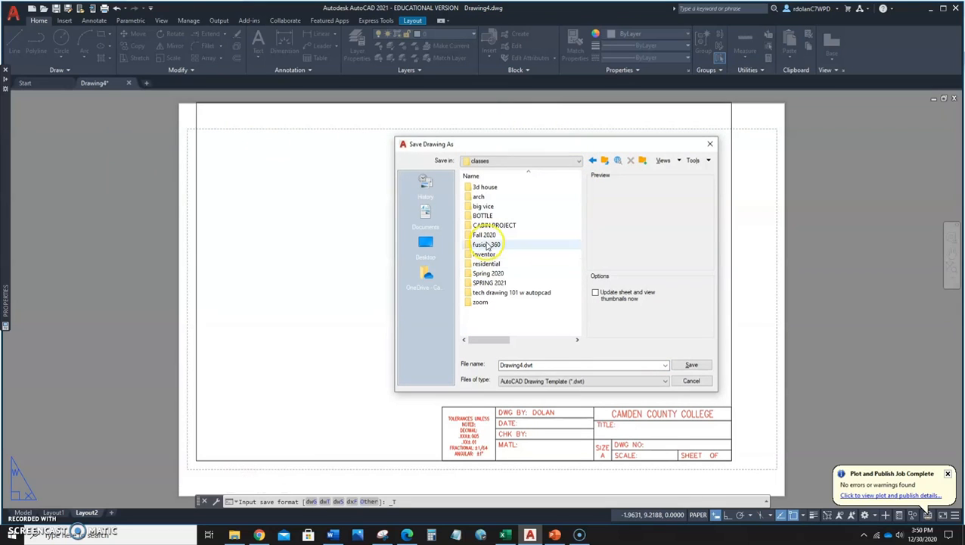
pyautogui.doubleClick(488, 282)
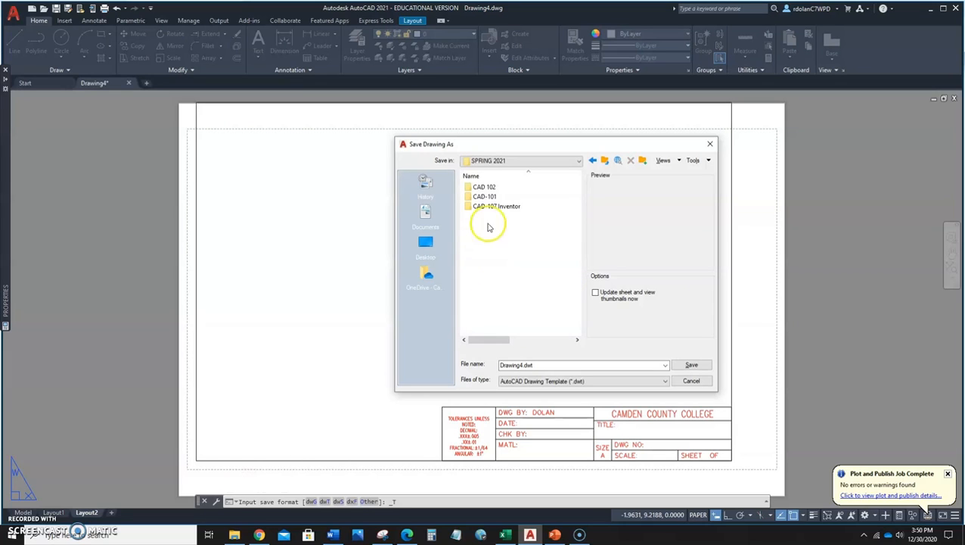
pyautogui.doubleClick(484, 187)
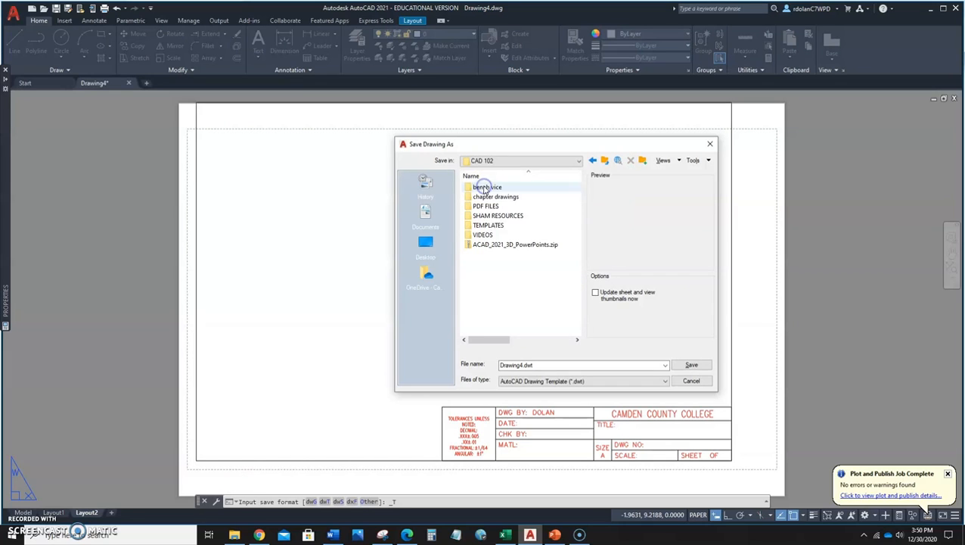
pyautogui.doubleClick(490, 225)
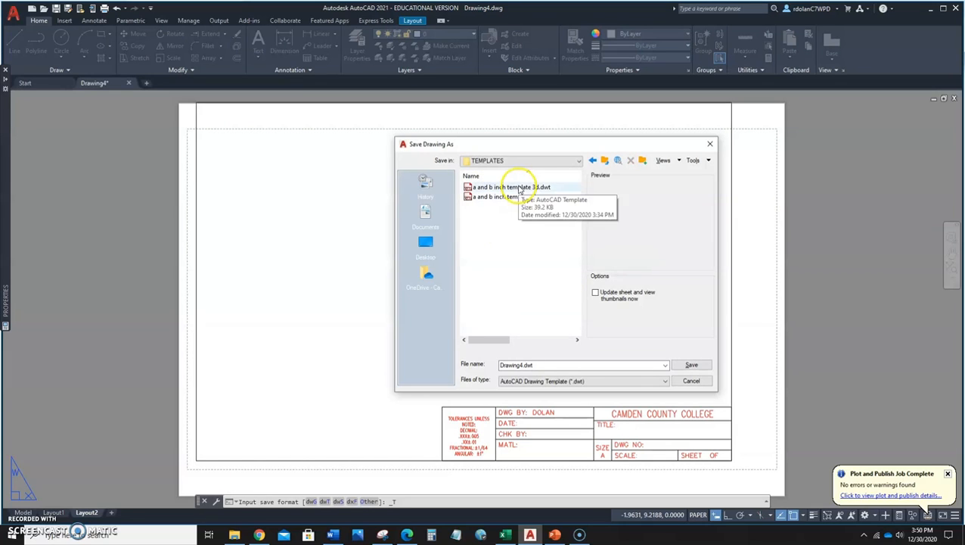
# - Save the template as "a and b inch template 3d.dwt", replacing the existing file
pyautogui.click(470, 187)
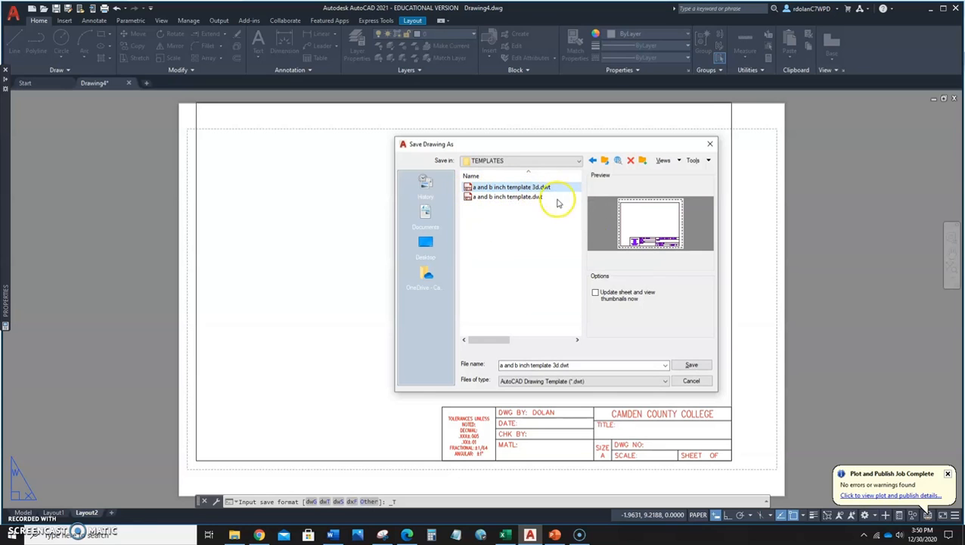
pyautogui.click(689, 366)
pyautogui.click(542, 291)
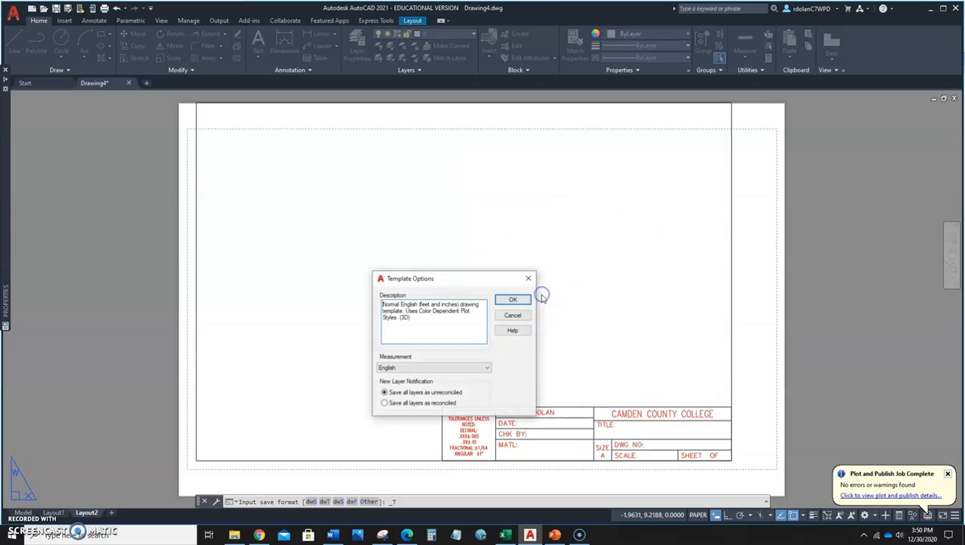
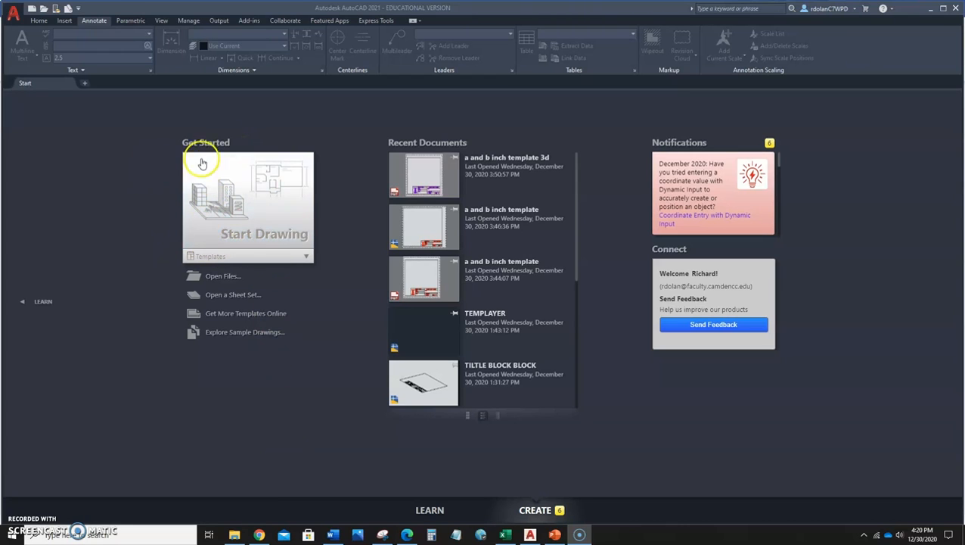
# - Start a new drawing from the acadiso.dwt template
pyautogui.click(192, 255)
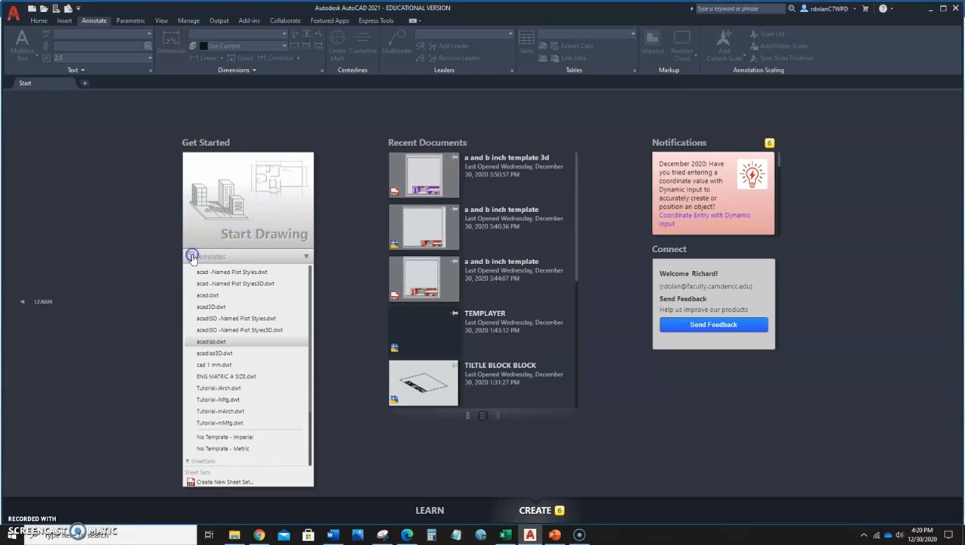
pyautogui.click(208, 342)
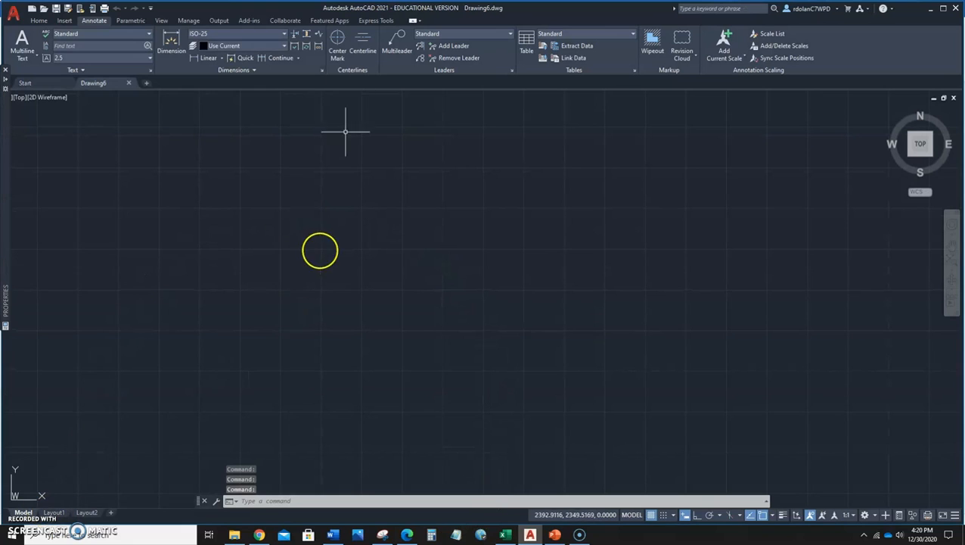
# - Create a new dimension style named ANSI STANDARD, based on the Standard style and used for all dimensions
pyautogui.click(338, 46)
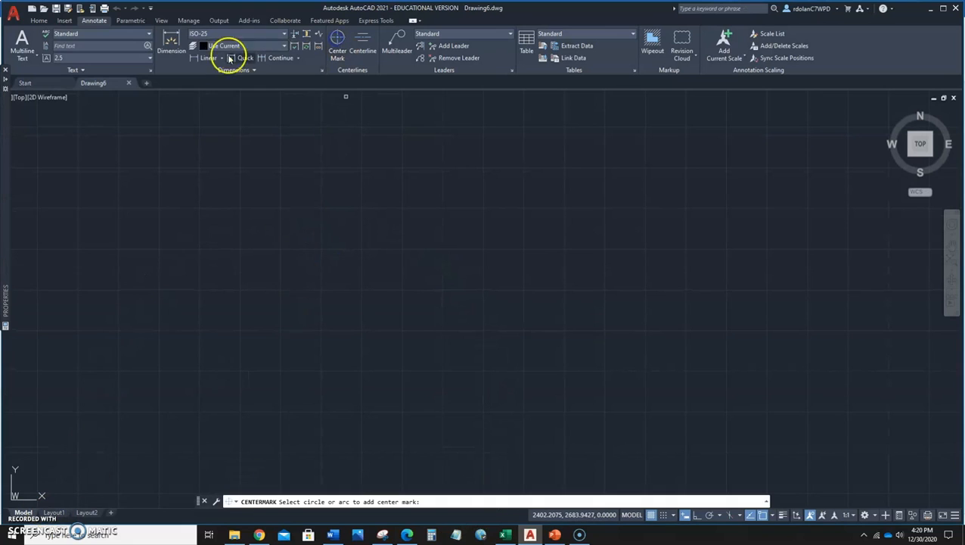
pyautogui.click(321, 70)
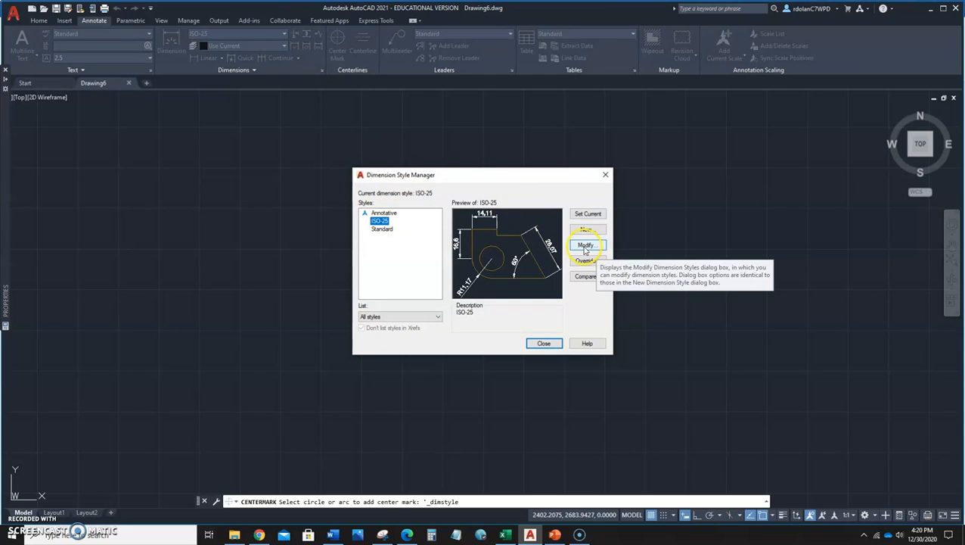
pyautogui.click(380, 229)
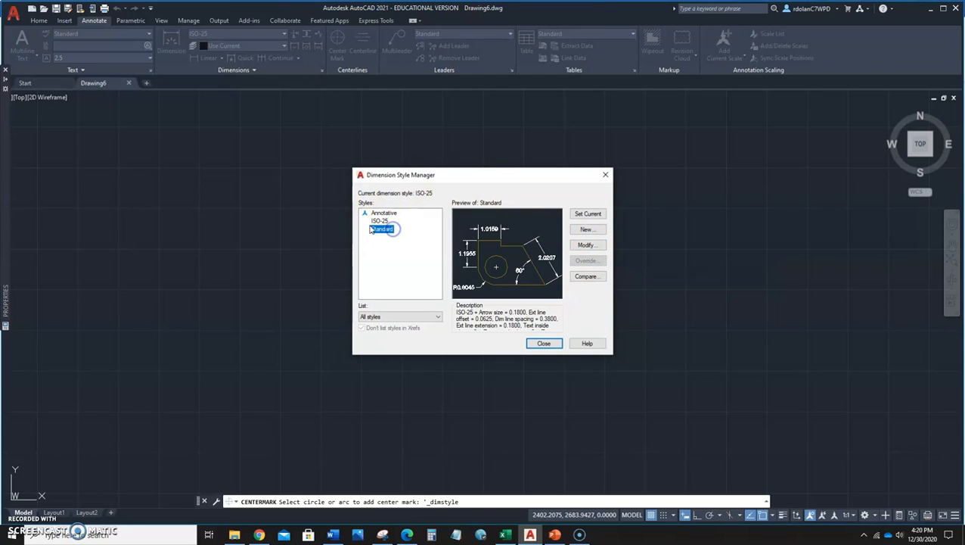
pyautogui.click(574, 247)
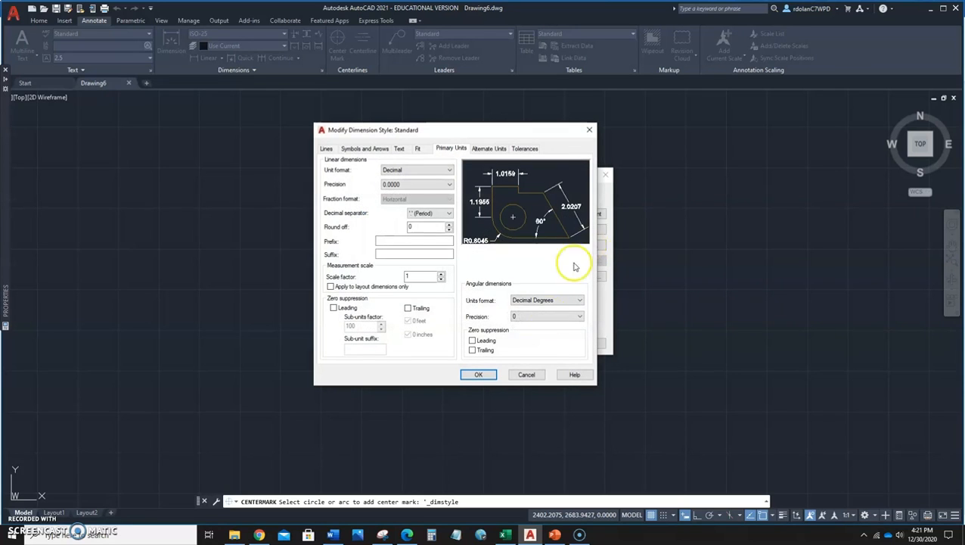
pyautogui.click(527, 375)
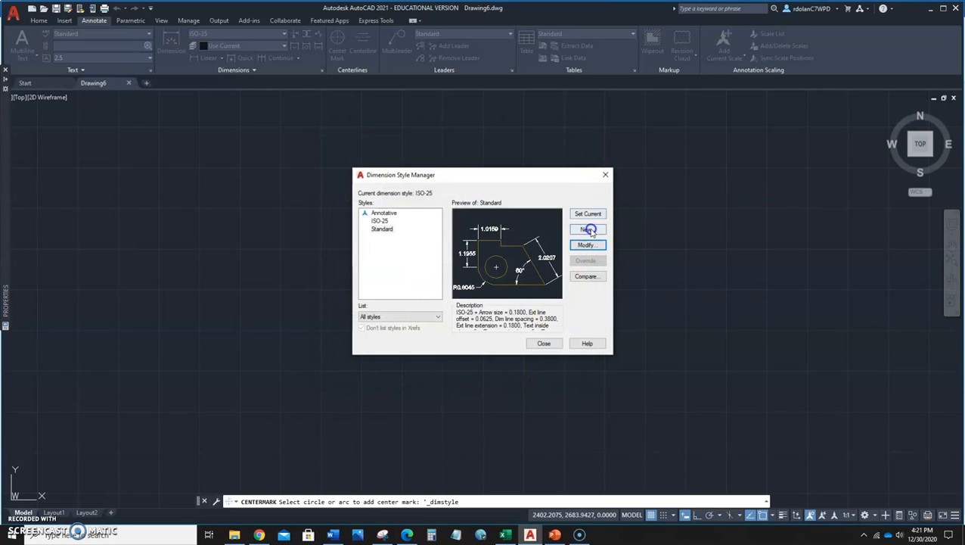
pyautogui.click(590, 230)
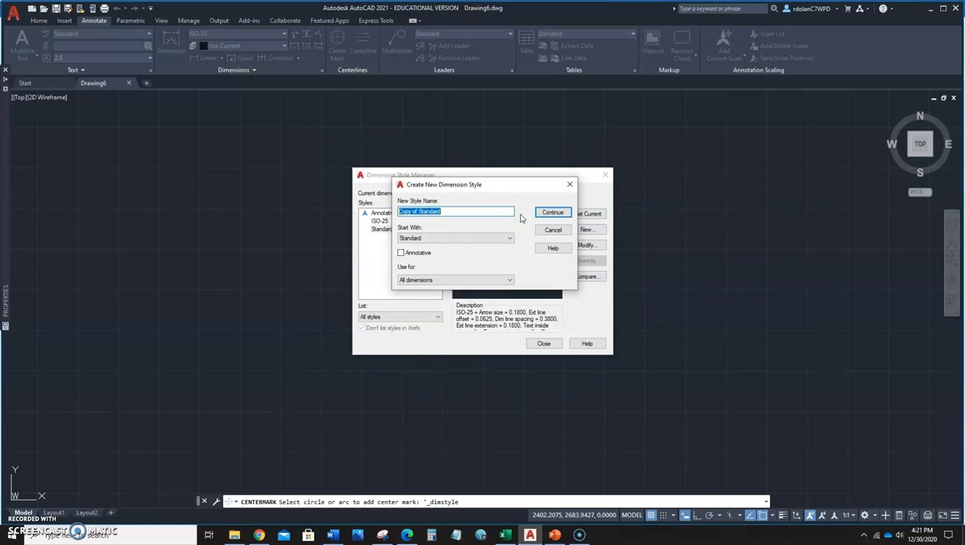
pyautogui.write('a')
pyautogui.press('capslock')
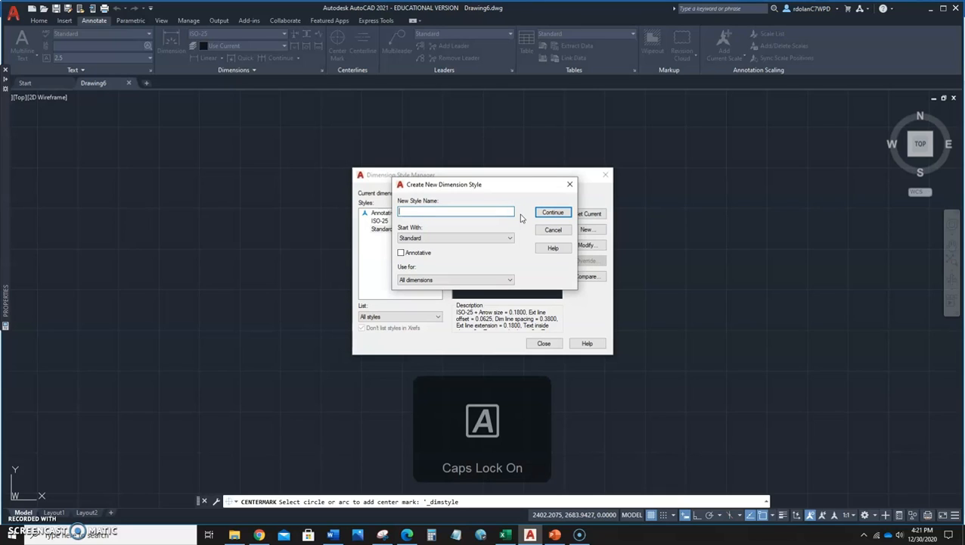
pyautogui.write('ANSI STANDARD')
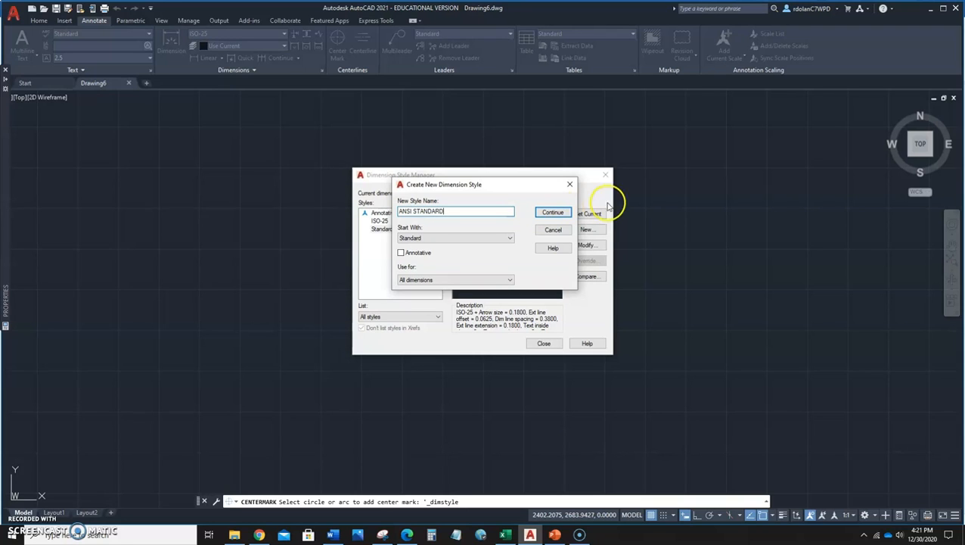
pyautogui.click(552, 214)
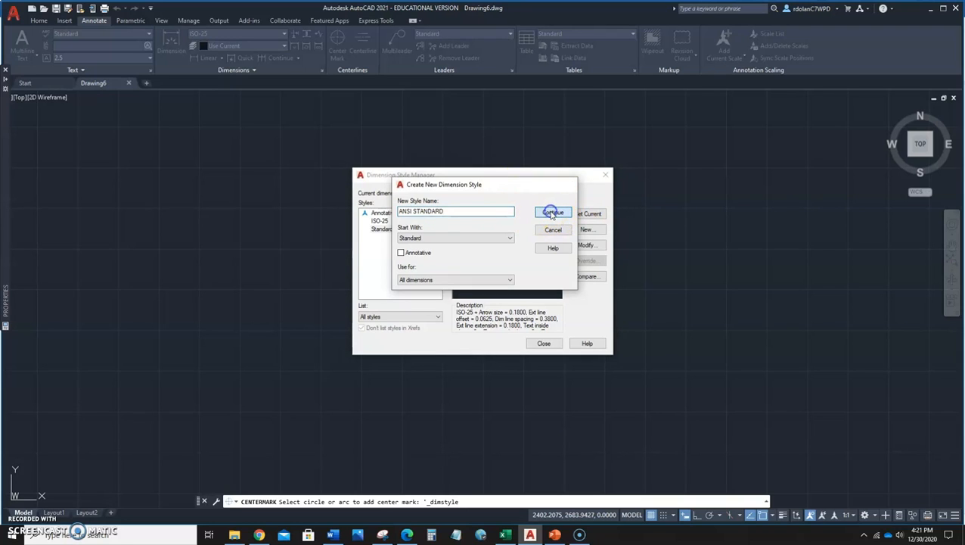
# - Set the ANSI STANDARD style's extension beyond dimension lines to .175, arrow size and text height to 3.175, and center marks to None
pyautogui.click(353, 155)
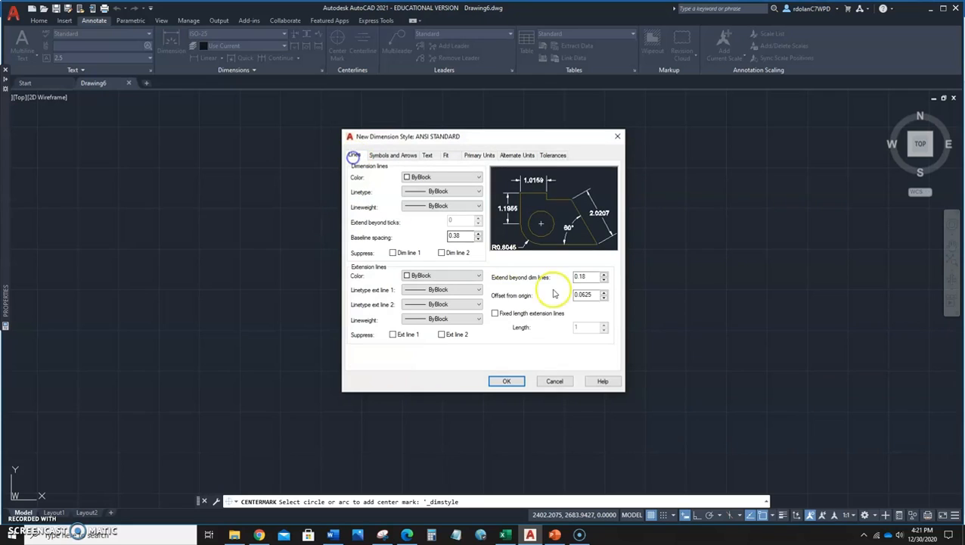
pyautogui.moveTo(591, 276); pyautogui.dragTo(574, 271)
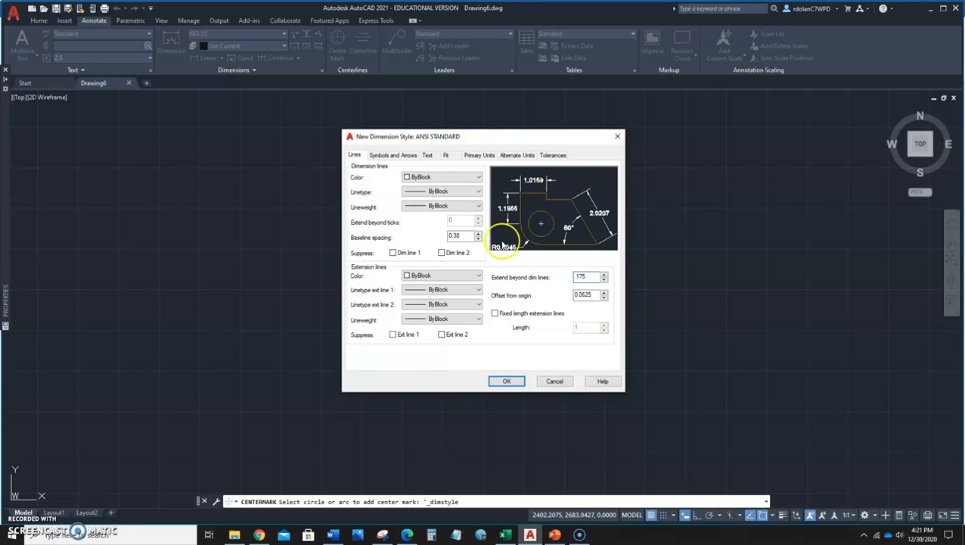
pyautogui.click(389, 156)
pyautogui.moveTo(386, 257); pyautogui.dragTo(296, 256)
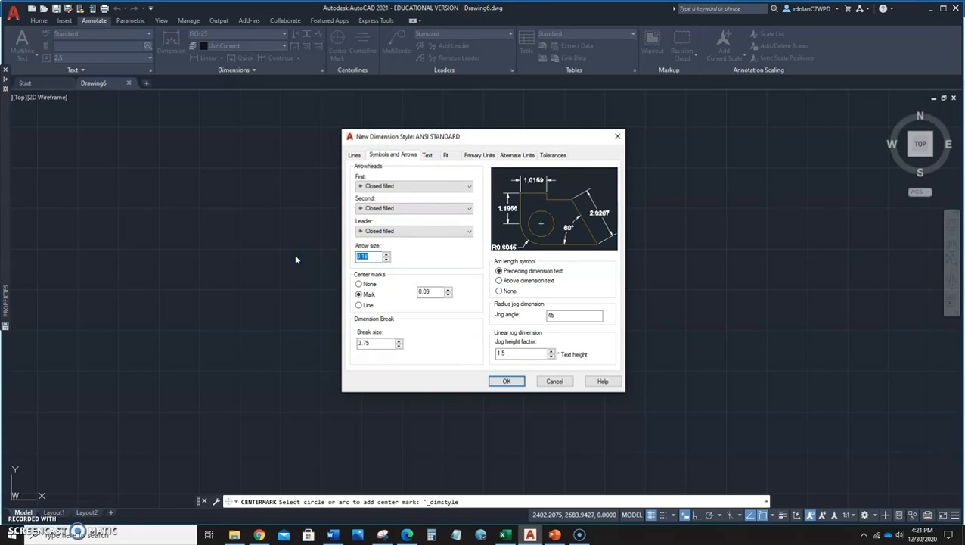
pyautogui.write('3')
pyautogui.click(360, 284)
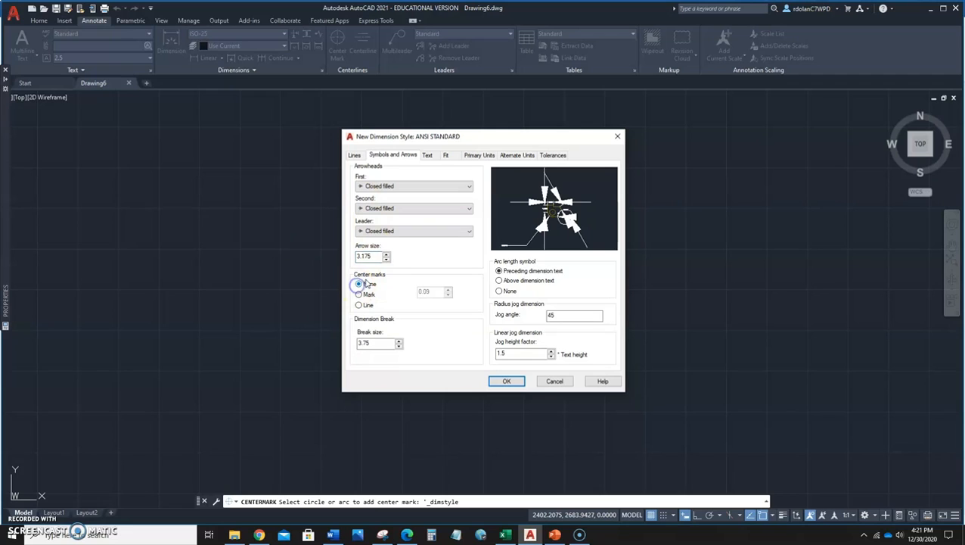
pyautogui.click(427, 155)
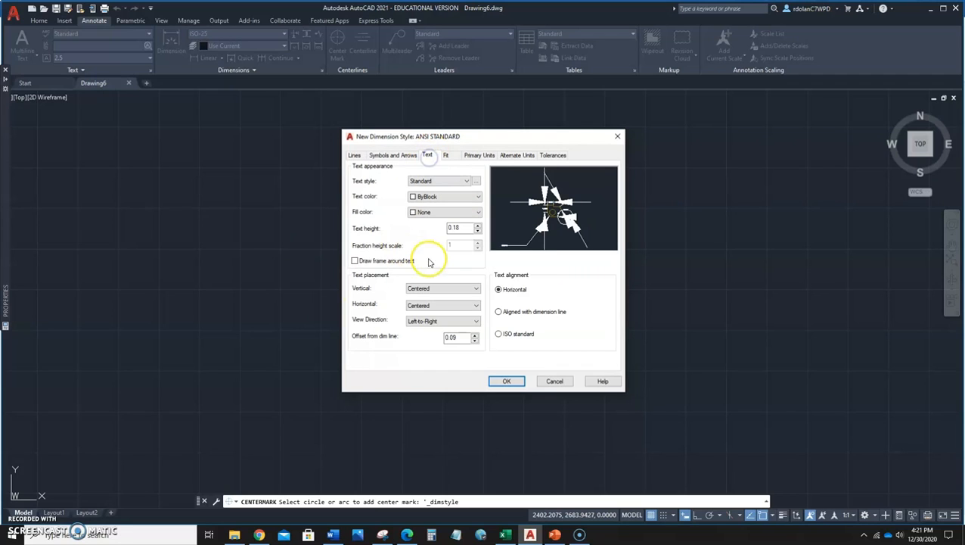
pyautogui.moveTo(468, 228); pyautogui.dragTo(403, 229)
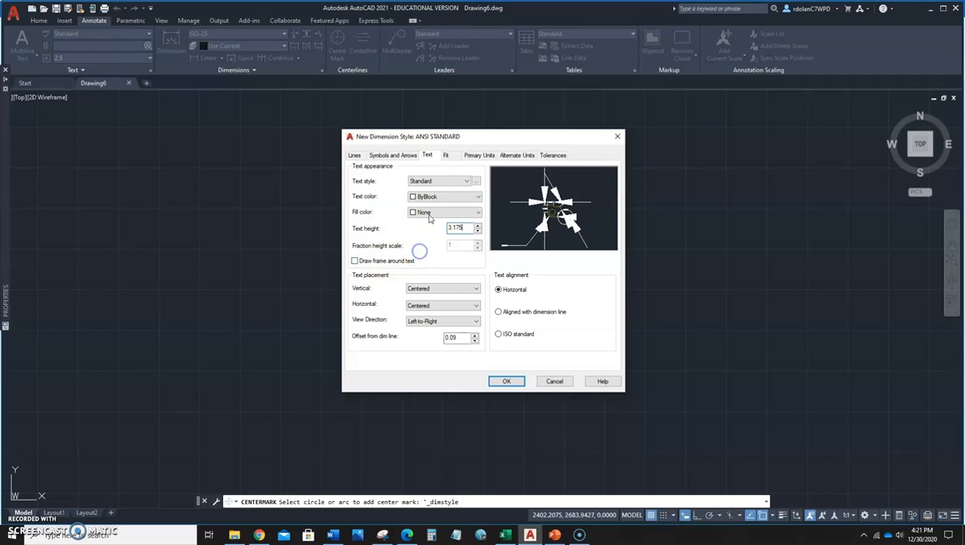
# - Set the style's primary linear precision to 0 and suppress leading and trailing zeros, then accept the new style
pyautogui.click(446, 155)
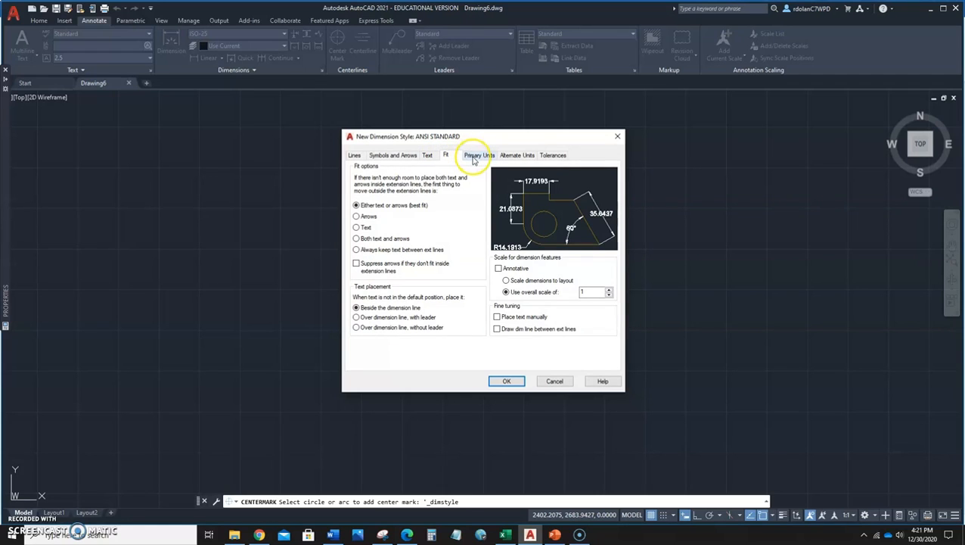
pyautogui.click(477, 156)
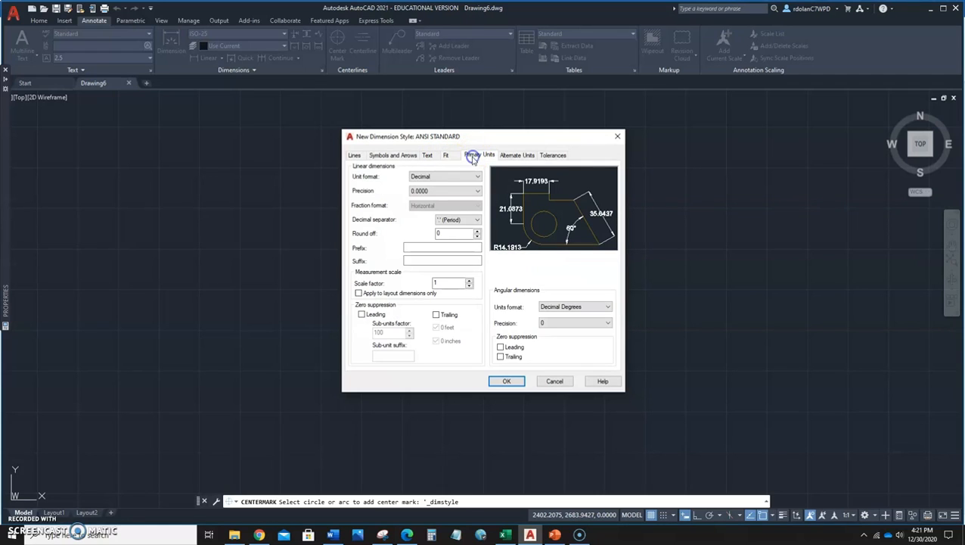
pyautogui.click(425, 190)
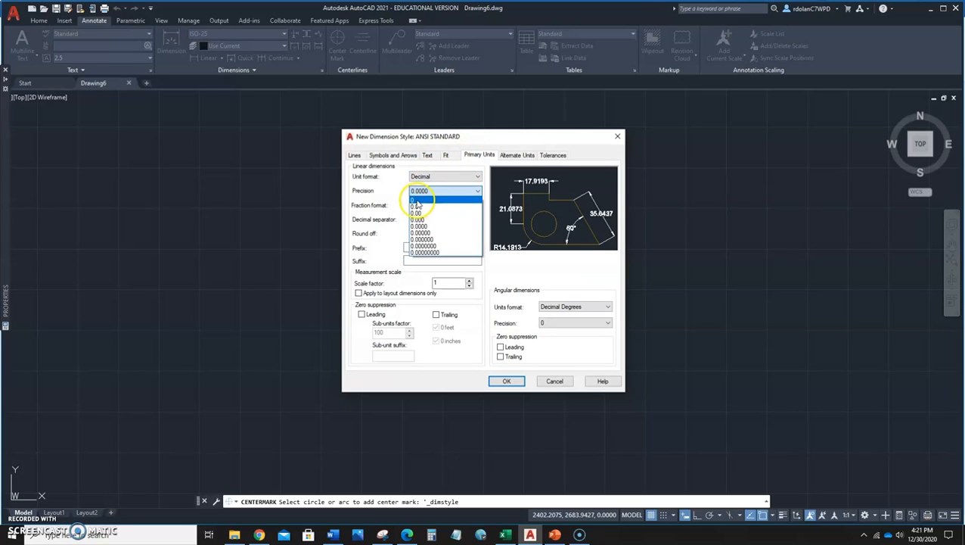
pyautogui.click(418, 198)
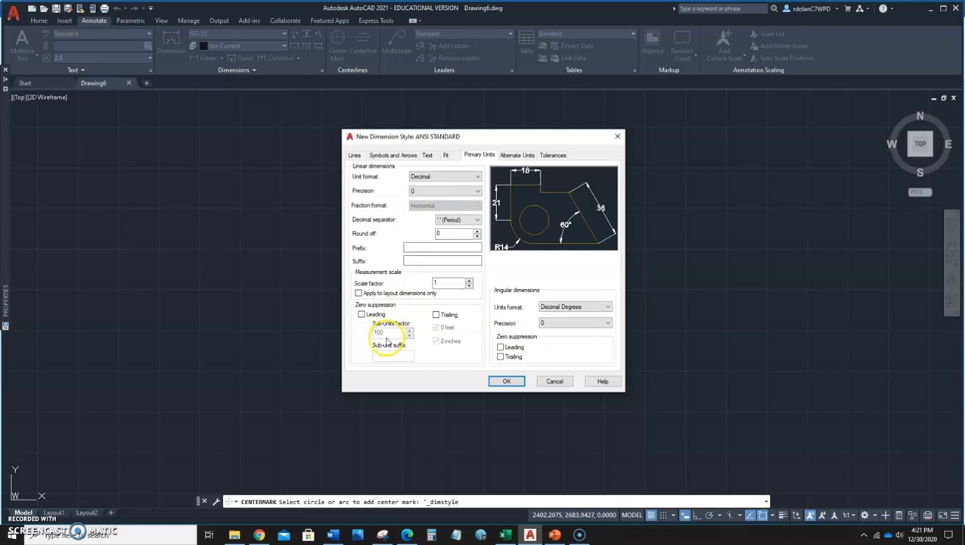
pyautogui.click(361, 314)
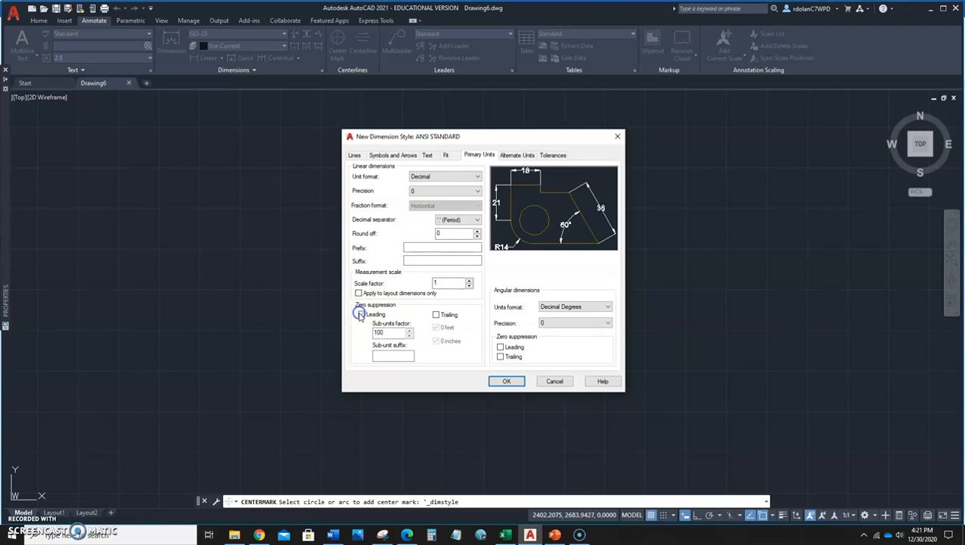
pyautogui.click(436, 314)
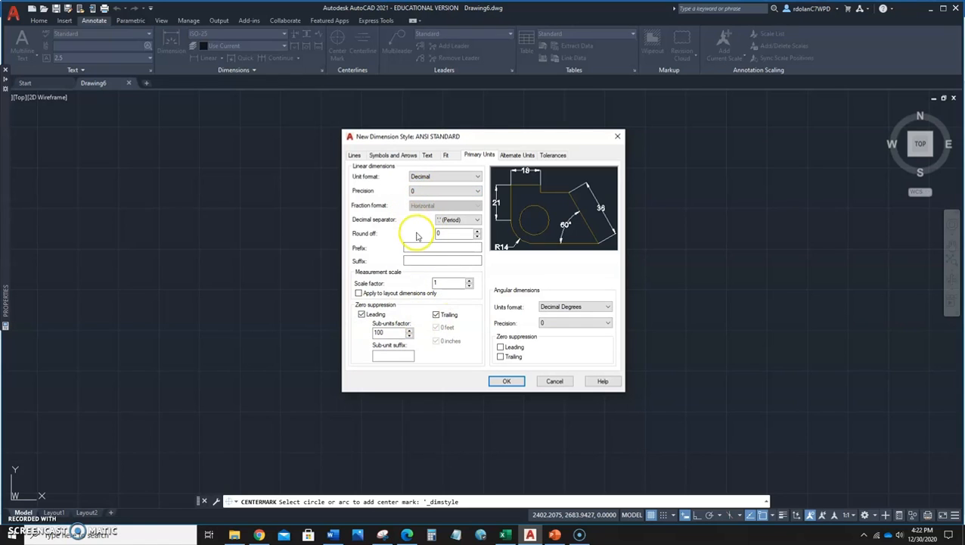
pyautogui.click(507, 381)
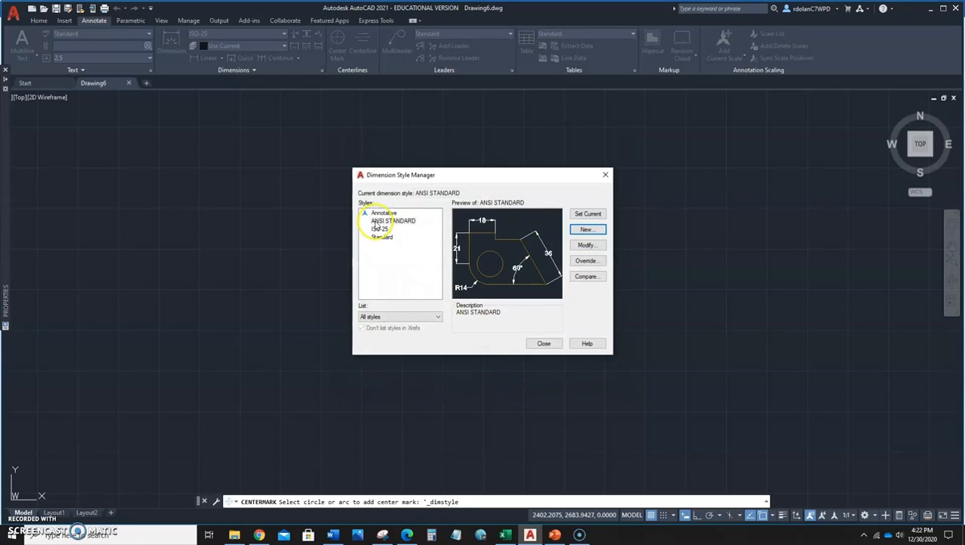
# - Make ANSI STANDARD the current dimension style and close the Dimension Style Manager
pyautogui.click(382, 220)
pyautogui.click(588, 213)
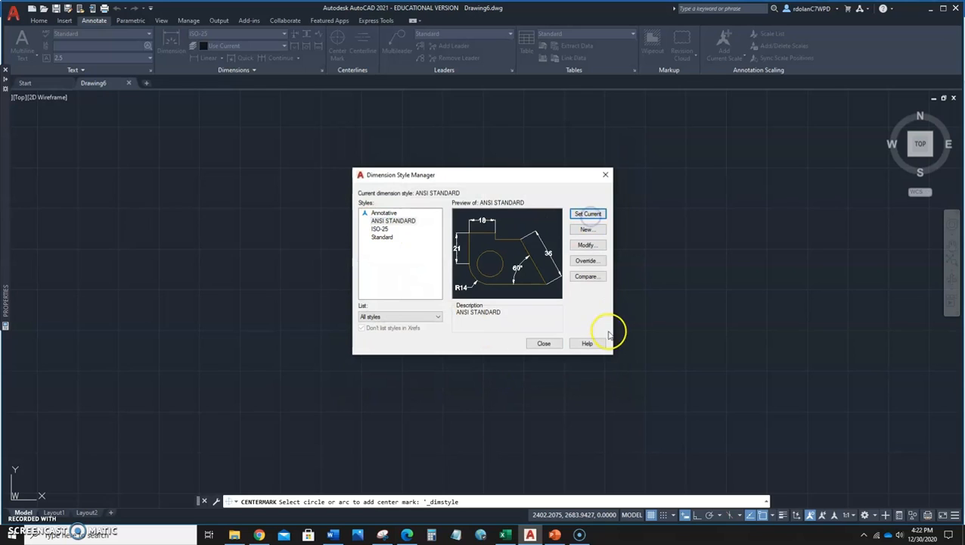
pyautogui.click(547, 342)
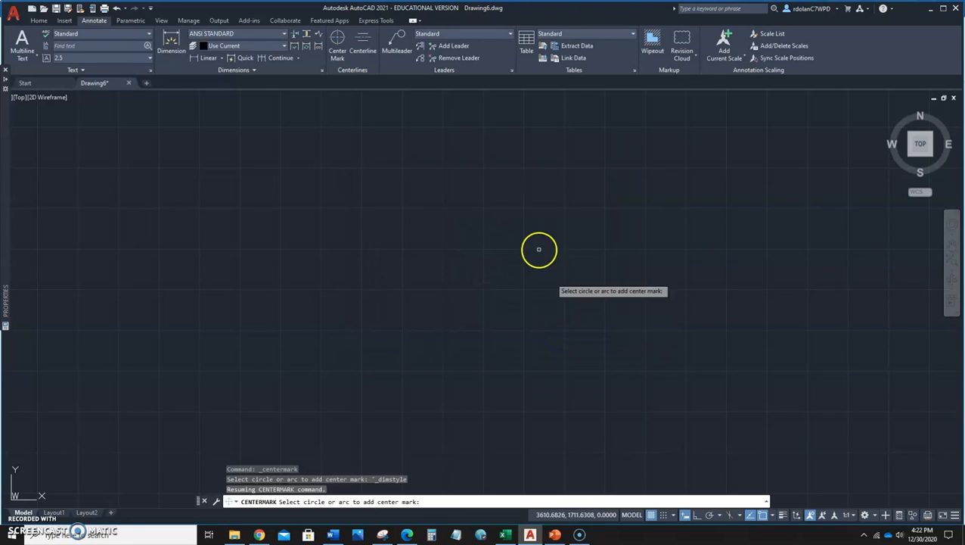
# - Modify the Standard multileader style with a text height of 3.175 and a new arrowhead size, and set it current
pyautogui.click(512, 70)
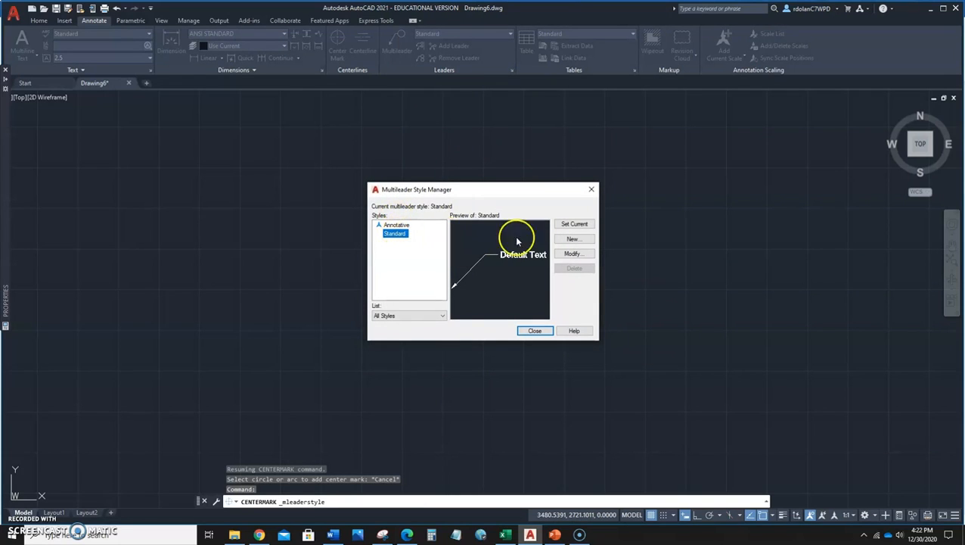
pyautogui.click(573, 255)
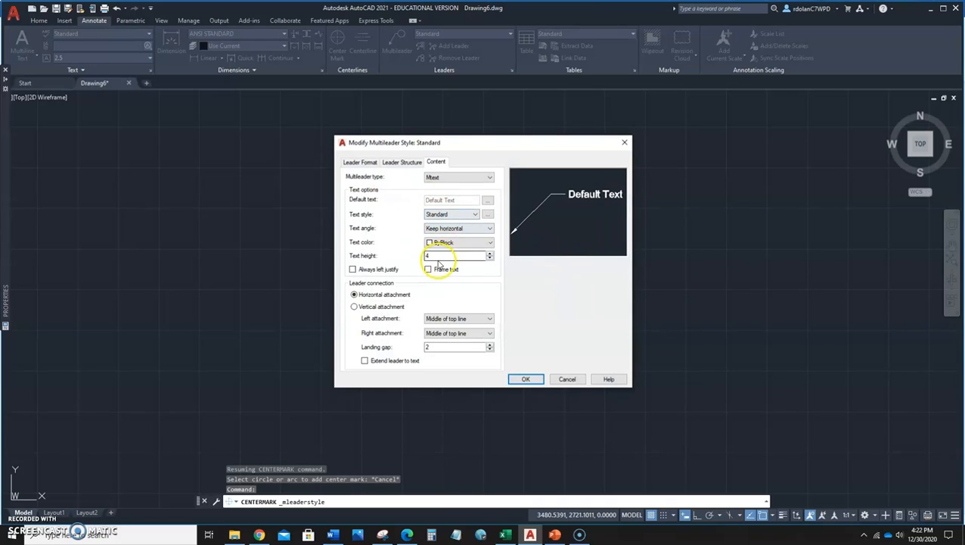
pyautogui.doubleClick(438, 257)
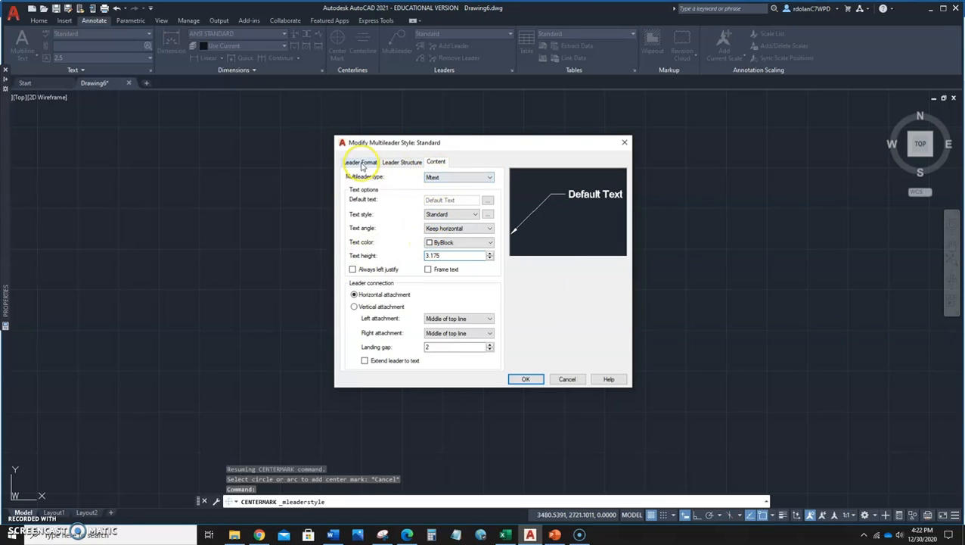
pyautogui.click(363, 163)
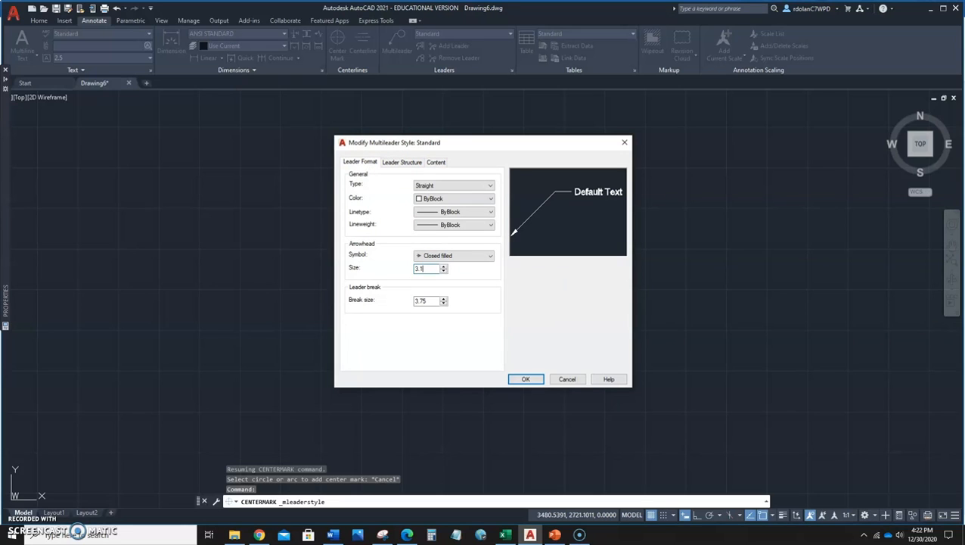
pyautogui.click(401, 162)
pyautogui.click(436, 162)
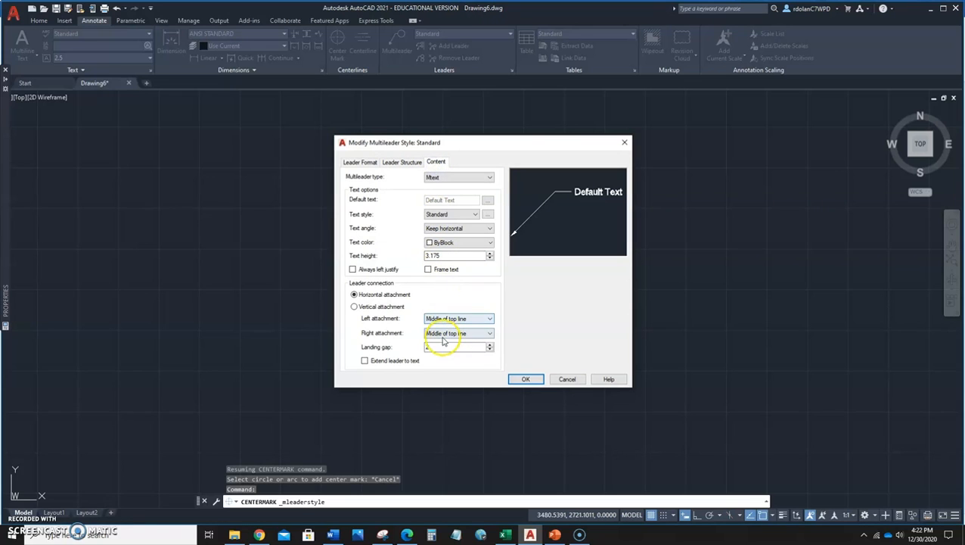
pyautogui.click(525, 379)
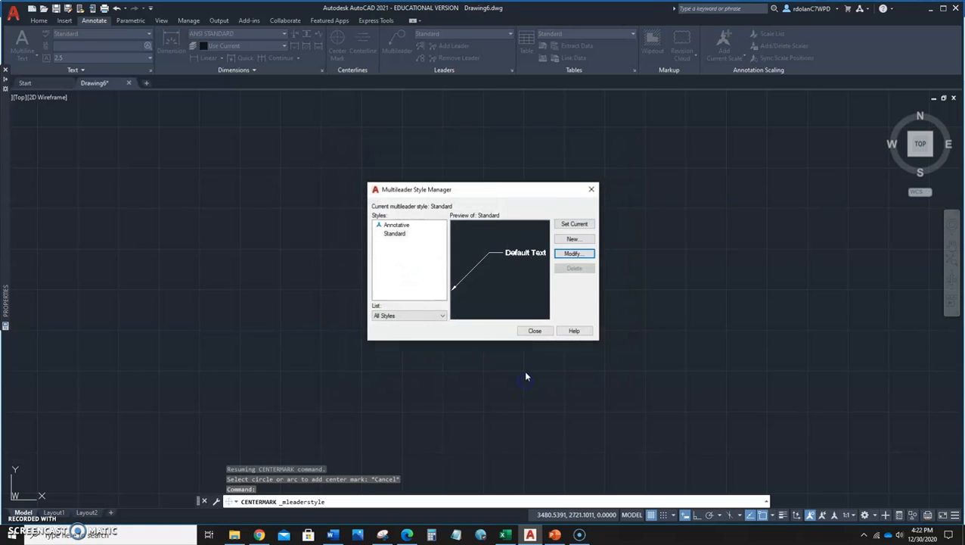
pyautogui.click(566, 224)
pyautogui.click(535, 331)
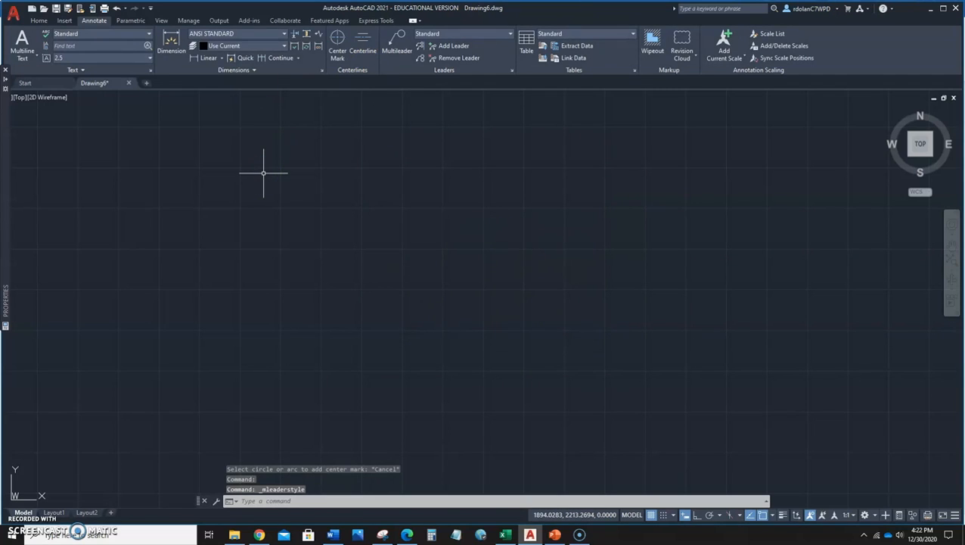
# - Copy the layers BORDER through TITLE BLOCK from a and b inch template.dwg into the current drawing using DesignCenter
pyautogui.press('Return')
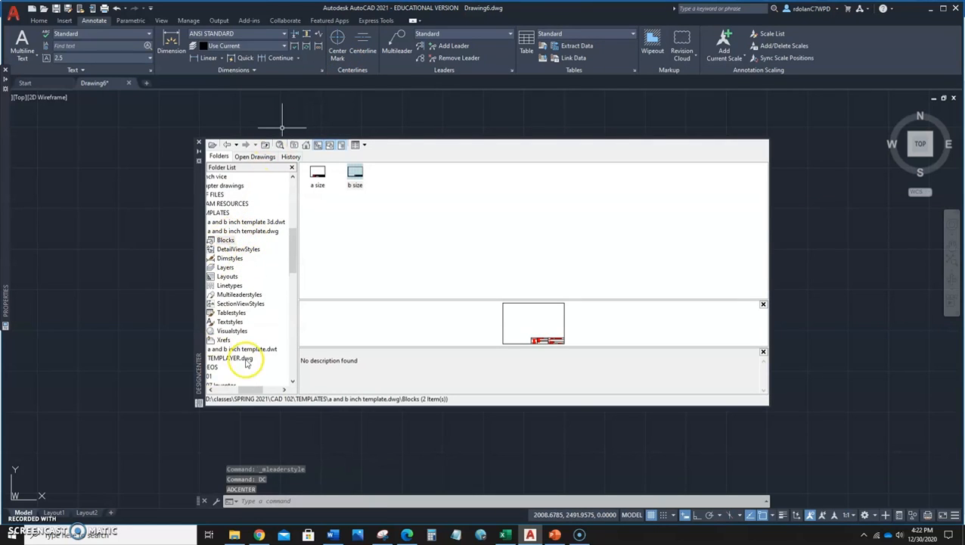
pyautogui.moveTo(248, 389)
pyautogui.mouseDown()
pyautogui.moveTo(228, 395)
pyautogui.moveTo(245, 392)
pyautogui.mouseUp()
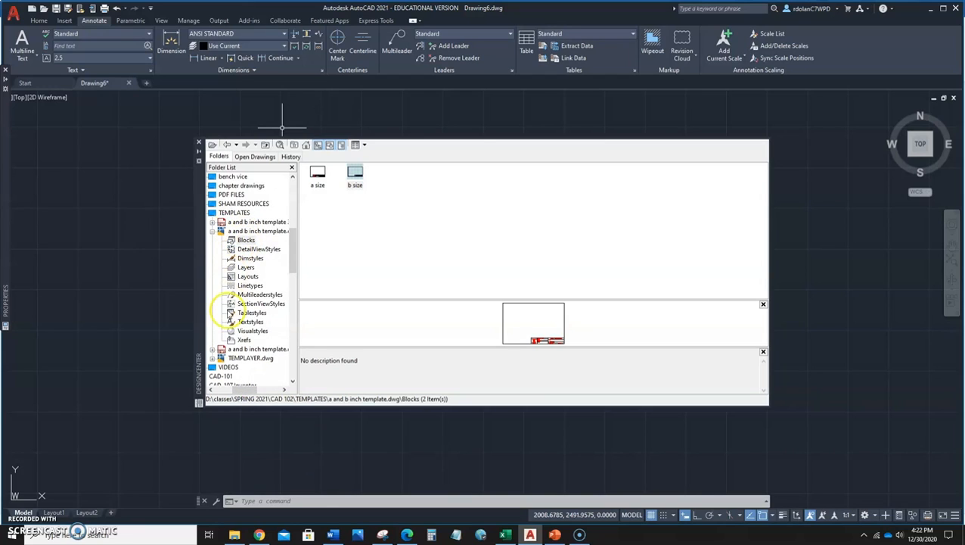
pyautogui.click(246, 267)
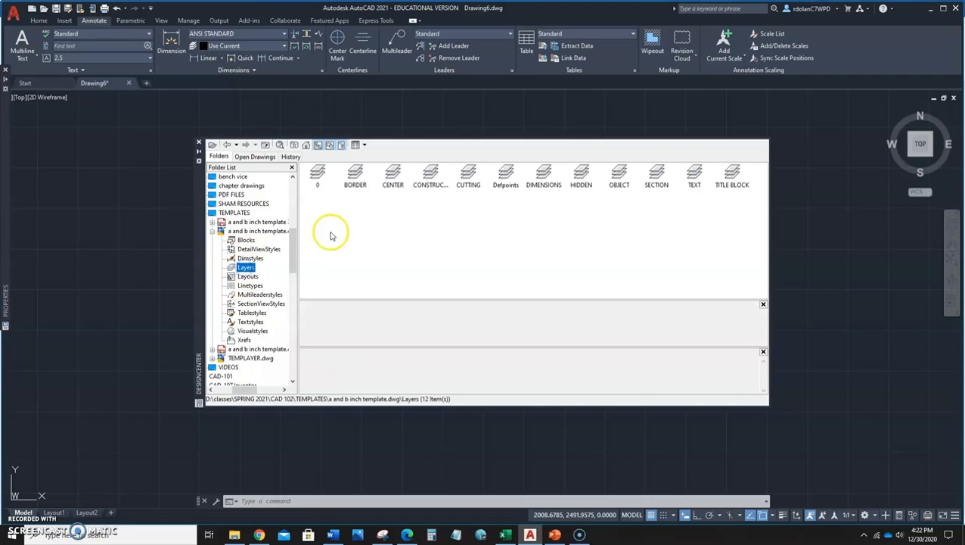
pyautogui.click(354, 175)
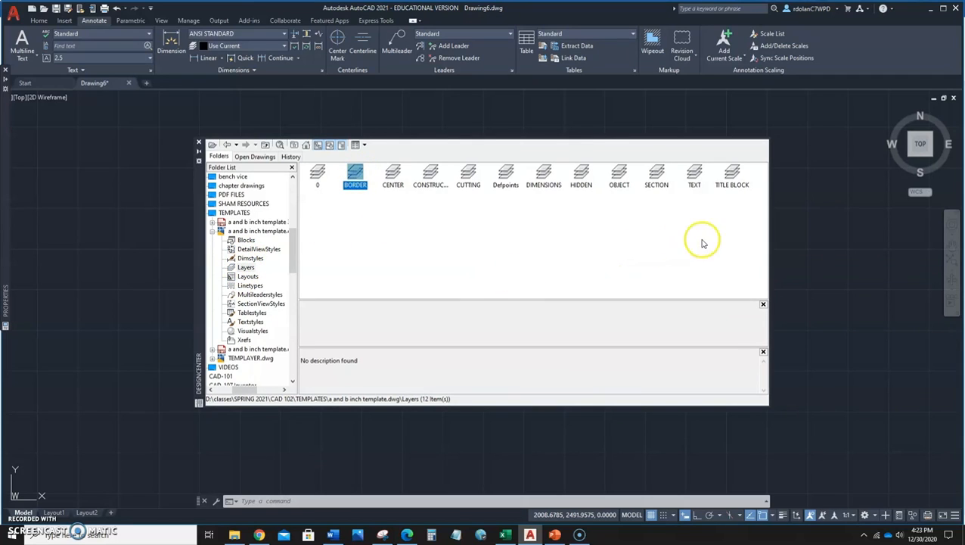
pyautogui.keyDown('shift'); pyautogui.click(732, 177); pyautogui.keyUp('shift')
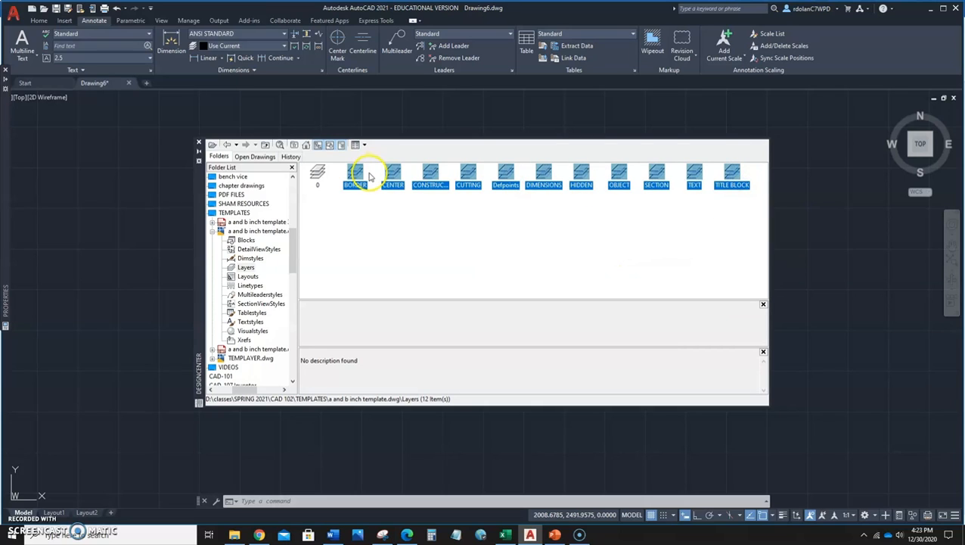
pyautogui.moveTo(369, 176); pyautogui.dragTo(134, 219)
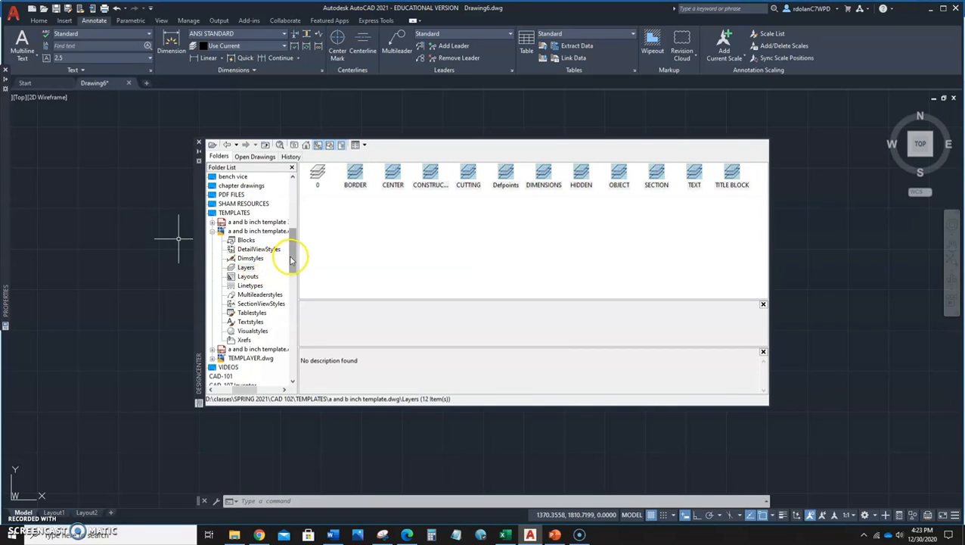
# - Erase the default viewport from the Layout1 sheet
pyautogui.click(54, 512)
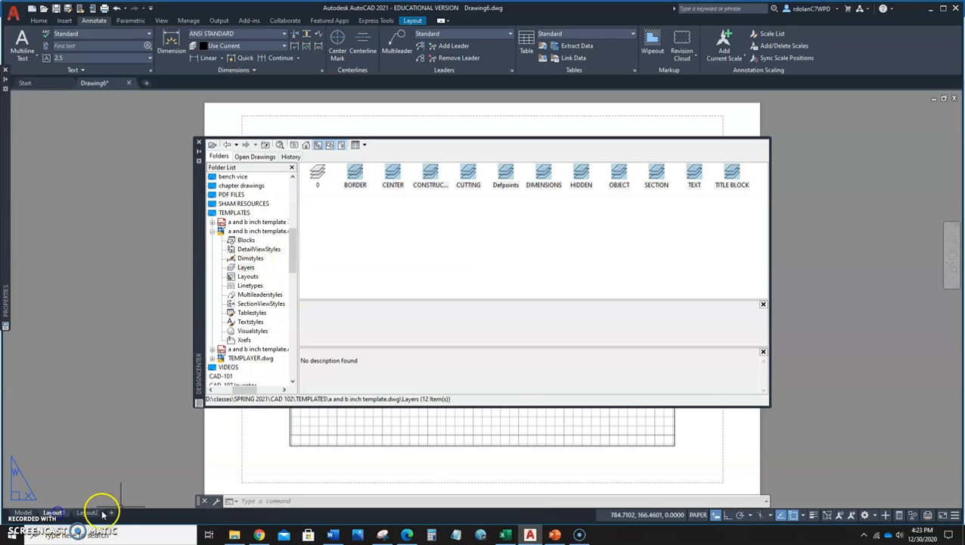
pyautogui.click(420, 151)
pyautogui.click(409, 480)
pyautogui.click(392, 450)
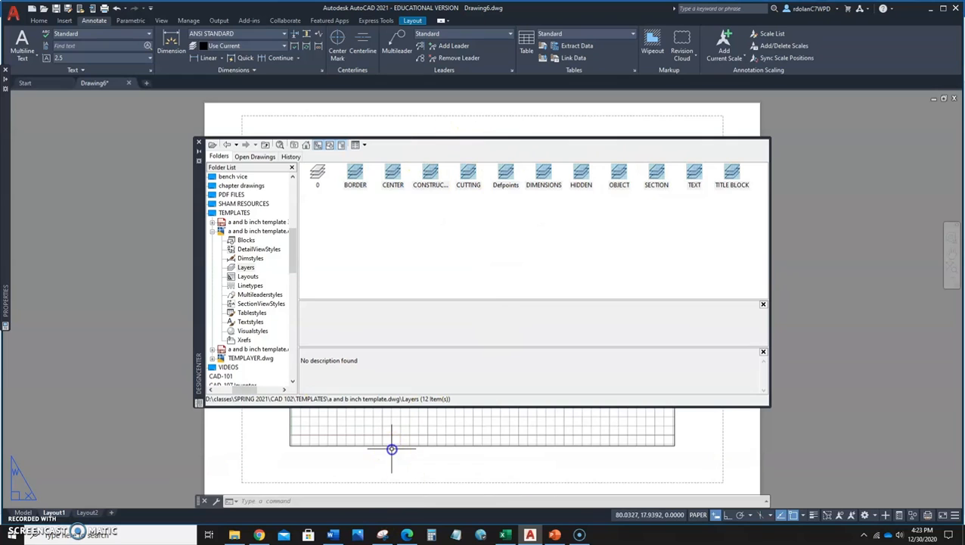
pyautogui.click(354, 441)
pyautogui.click(324, 447)
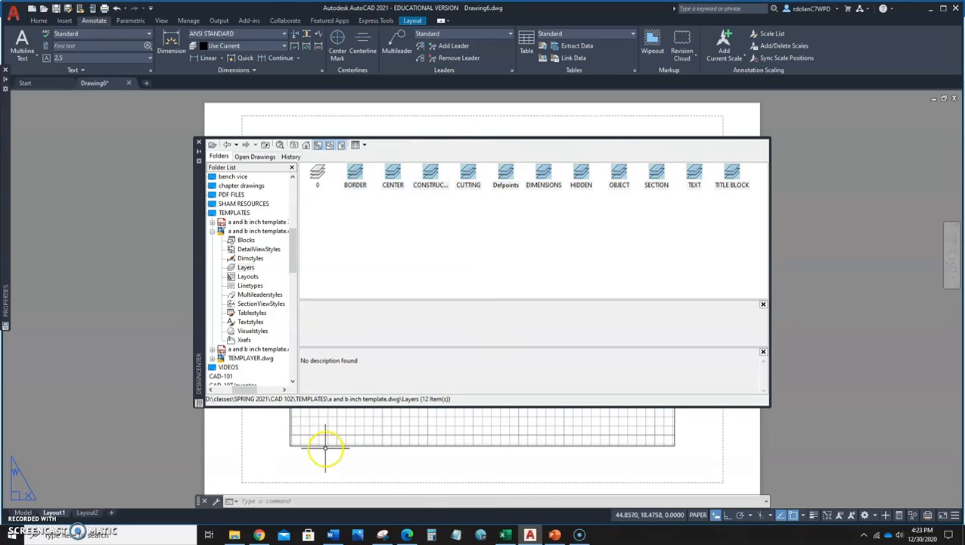
pyautogui.click(325, 441)
pyautogui.click(308, 452)
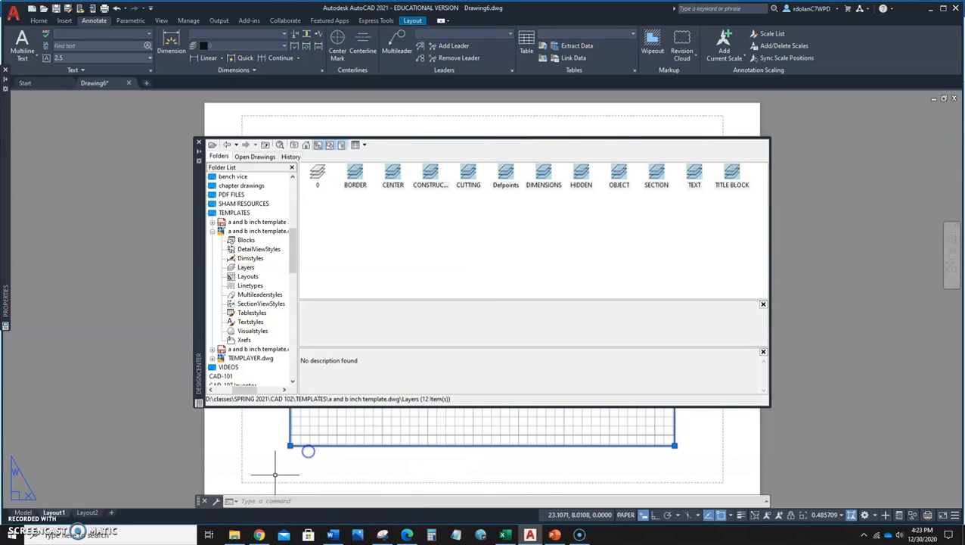
pyautogui.press('Delete')
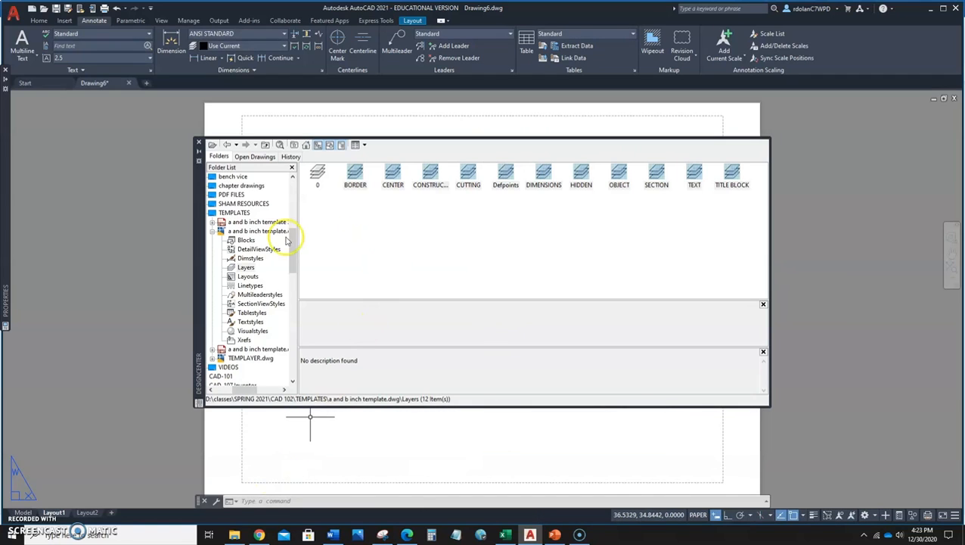
# - Insert the a size block from the inch template into Layout1 at X 6.35, Y 6.35 with Explode enabled
pyautogui.click(246, 240)
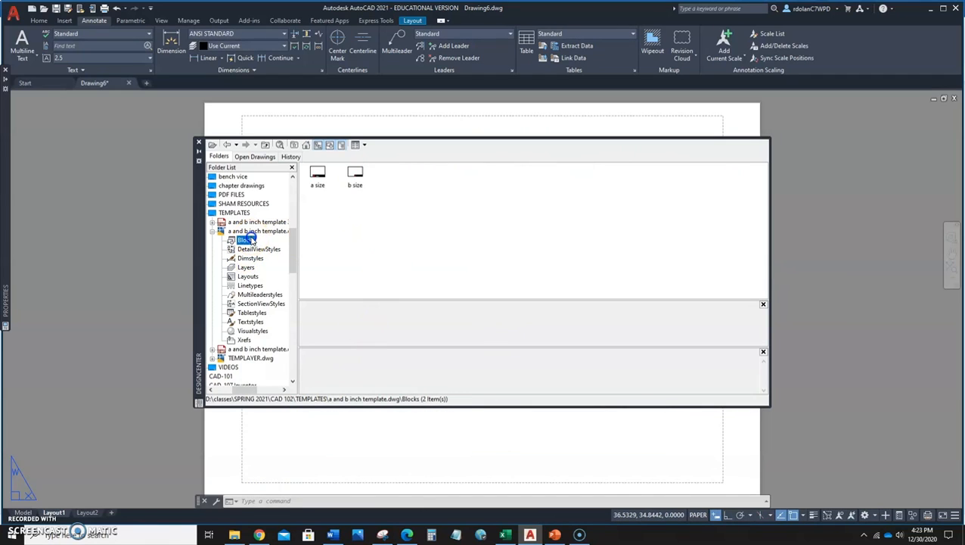
pyautogui.doubleClick(322, 177)
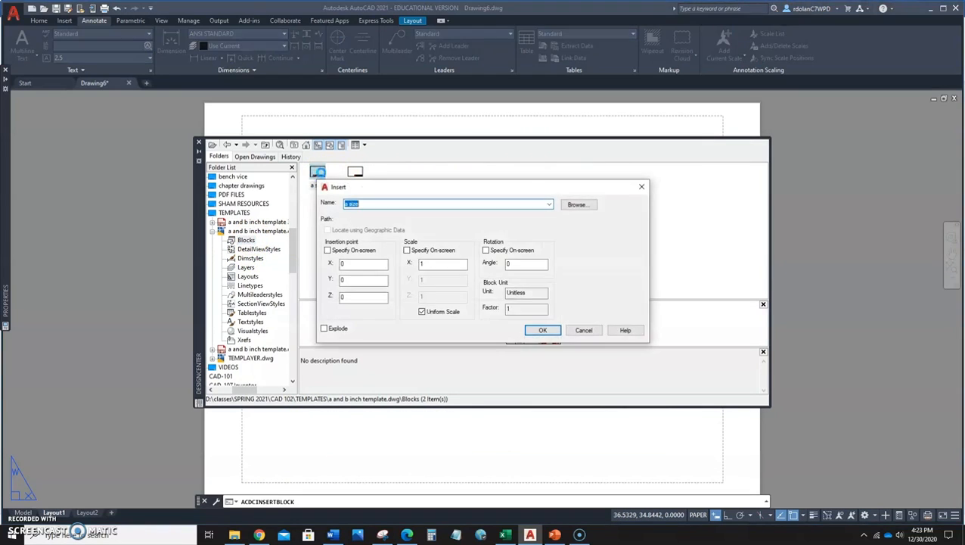
pyautogui.click(353, 263)
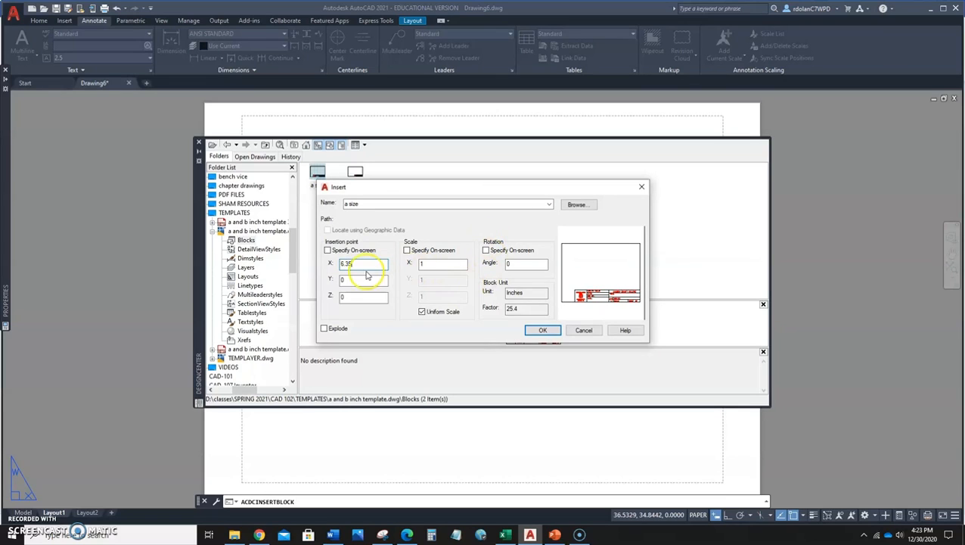
pyautogui.press('Tab')
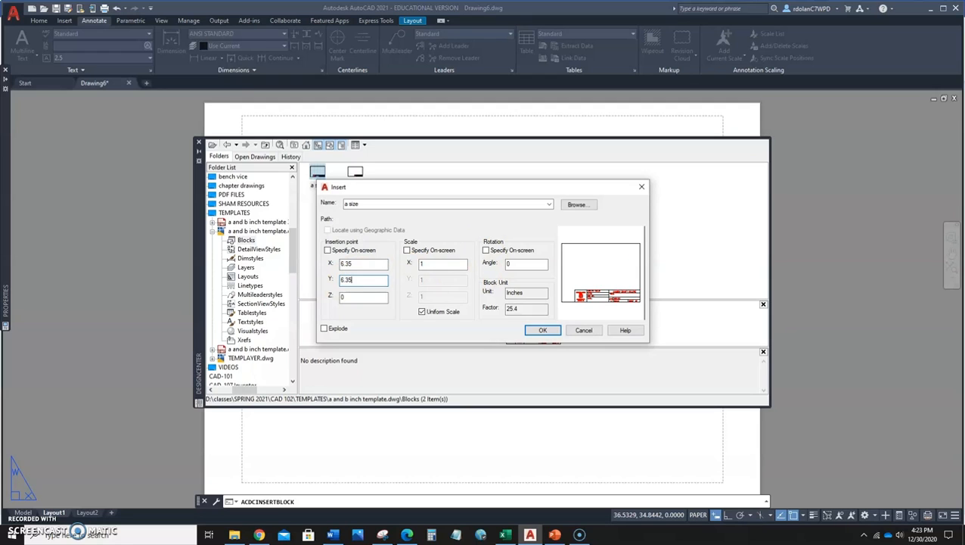
pyautogui.click(413, 251)
pyautogui.click(324, 329)
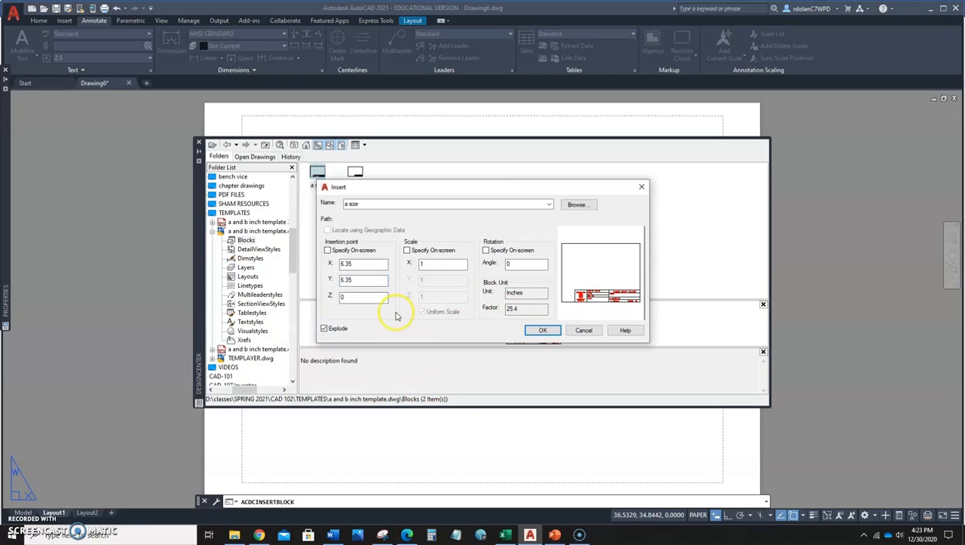
pyautogui.click(541, 330)
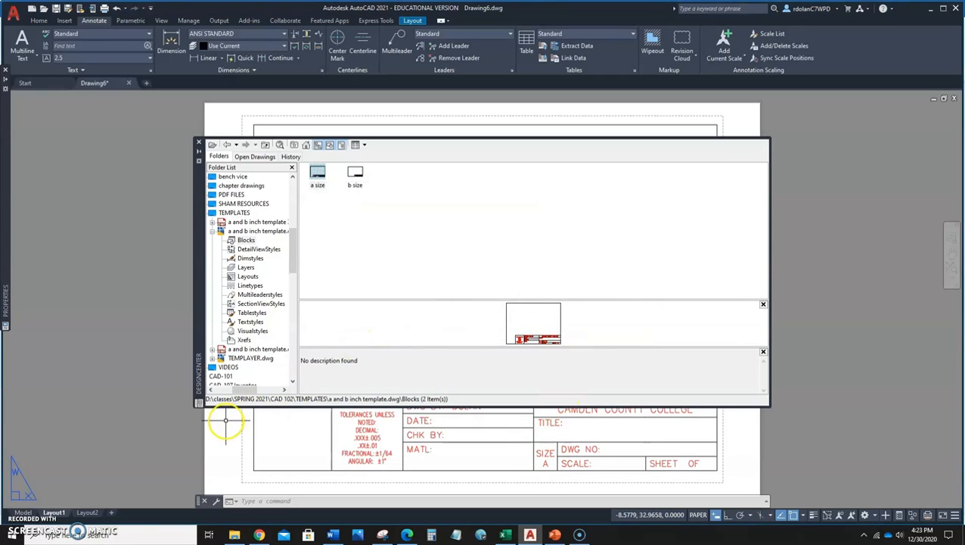
pyautogui.moveTo(225, 424); pyautogui.dragTo(162, 416, button='middle')
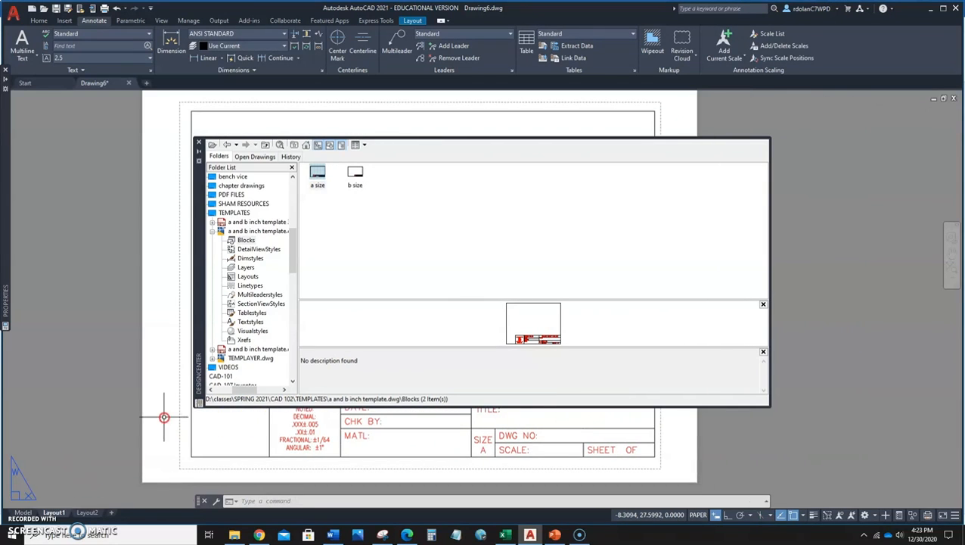
# - Switch to Layout2 and erase its default viewport
pyautogui.click(88, 512)
pyautogui.click(362, 446)
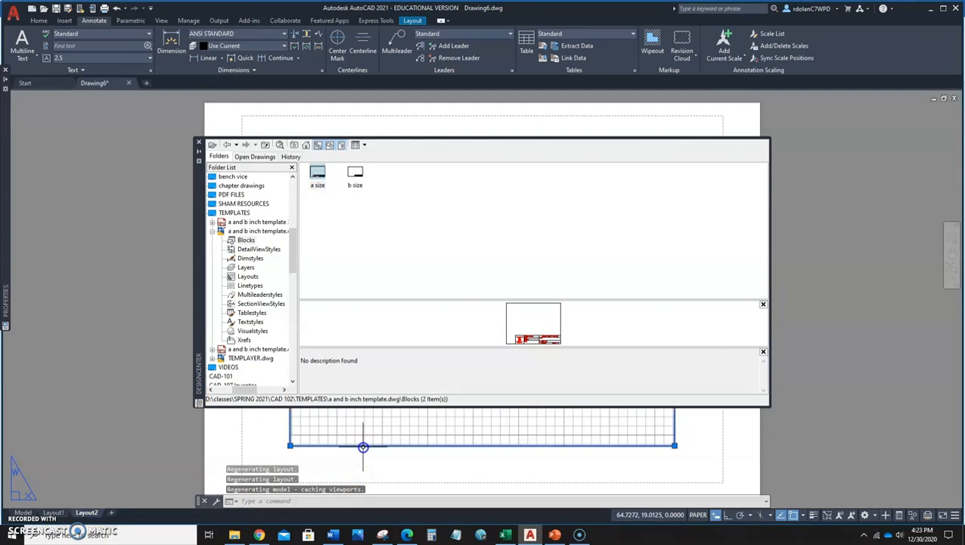
pyautogui.press('Delete')
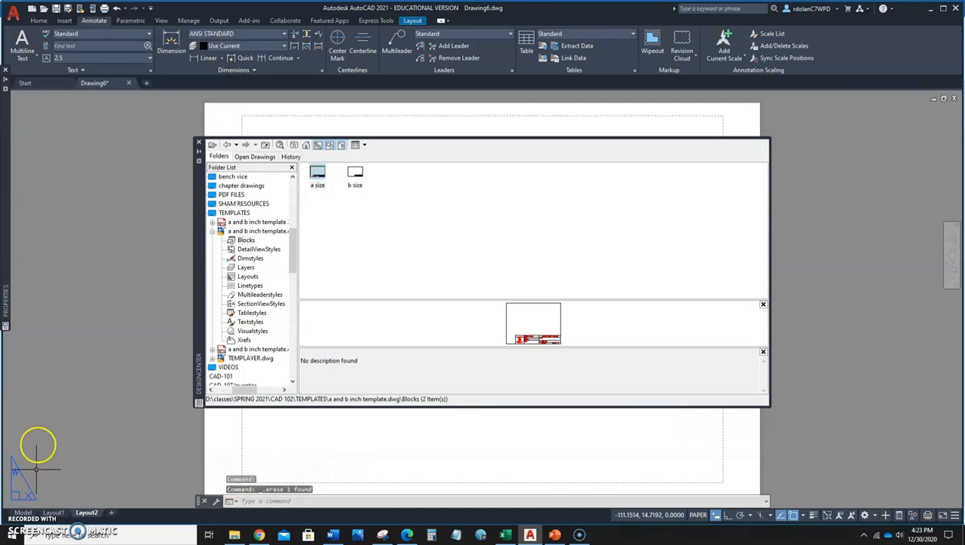
# - Modify Layout2's page setup to use the ISO A3 (420.00 x 297.00 MM) paper size
pyautogui.rightClick(85, 513)
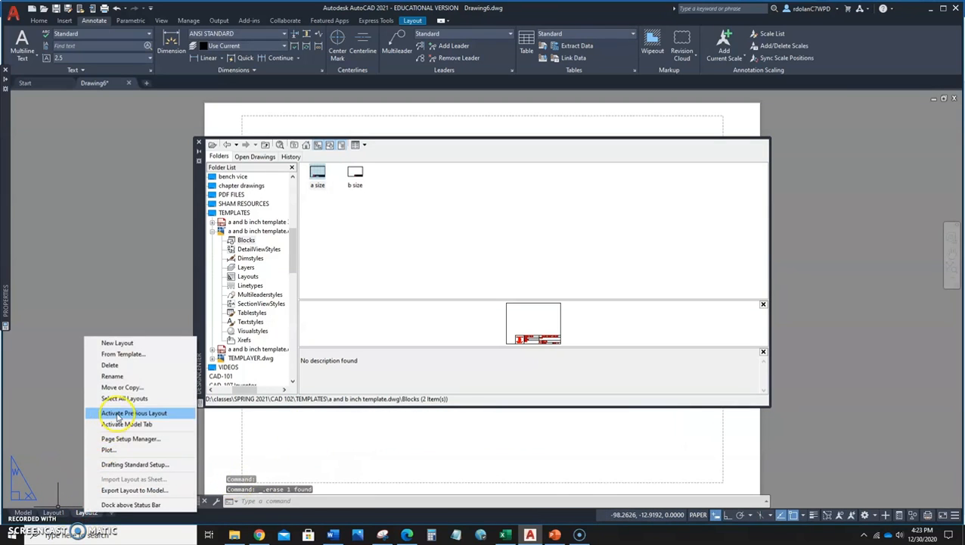
pyautogui.click(108, 442)
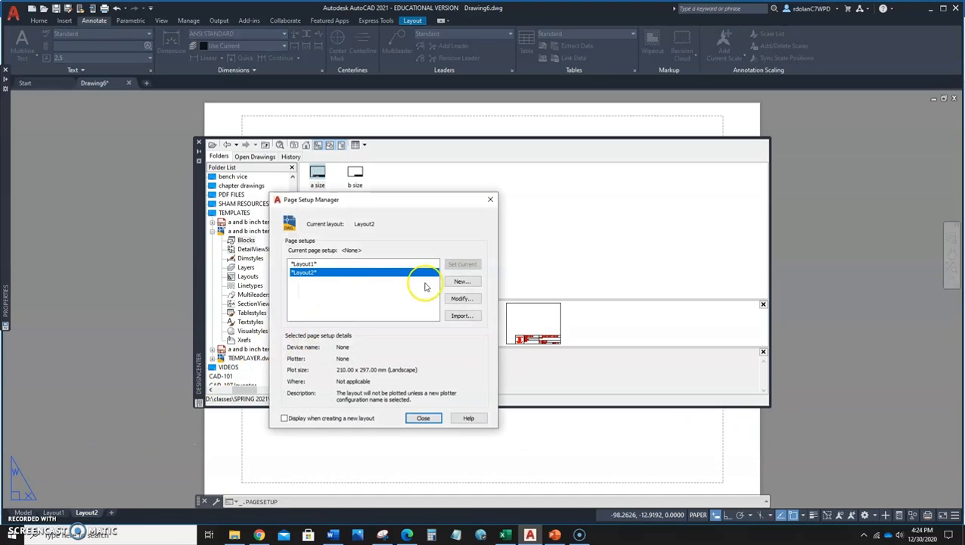
pyautogui.click(463, 300)
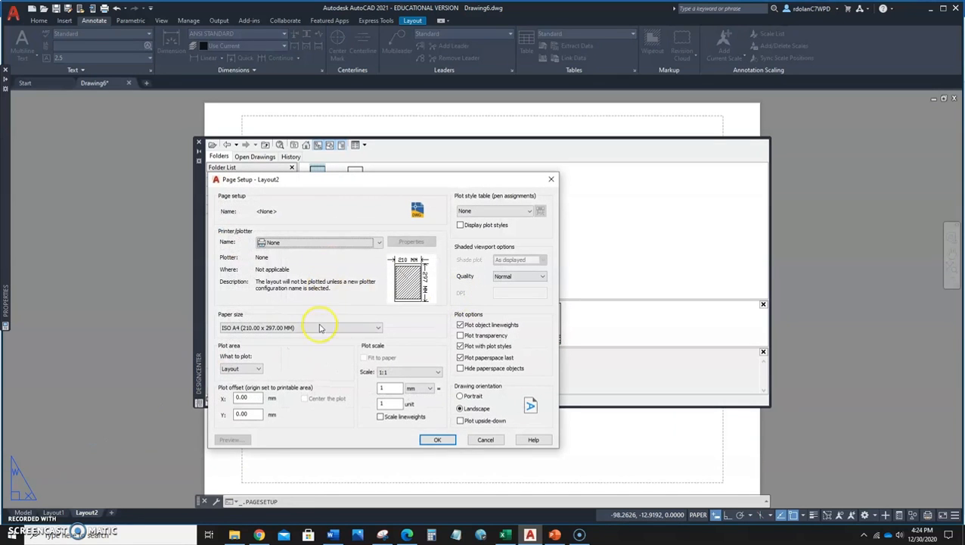
pyautogui.click(319, 329)
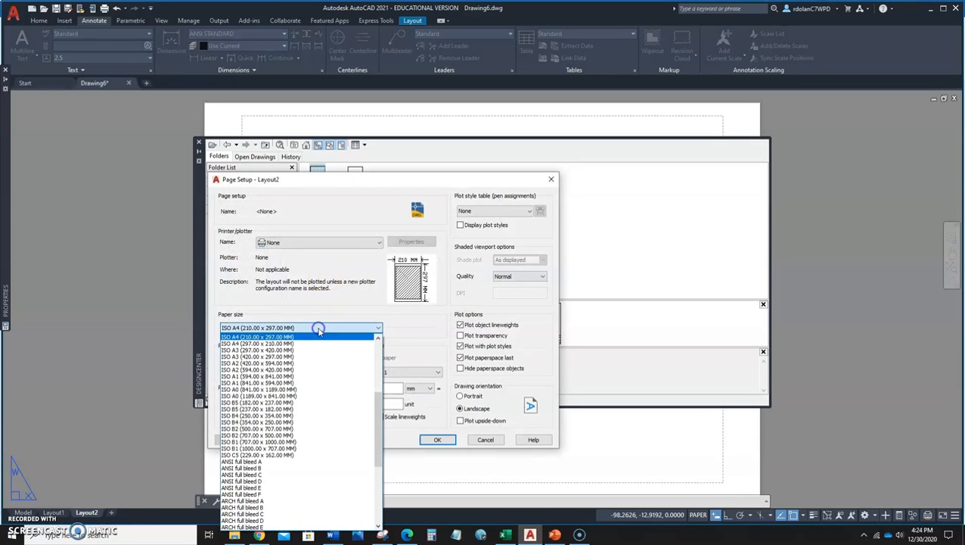
pyautogui.click(243, 357)
pyautogui.click(437, 440)
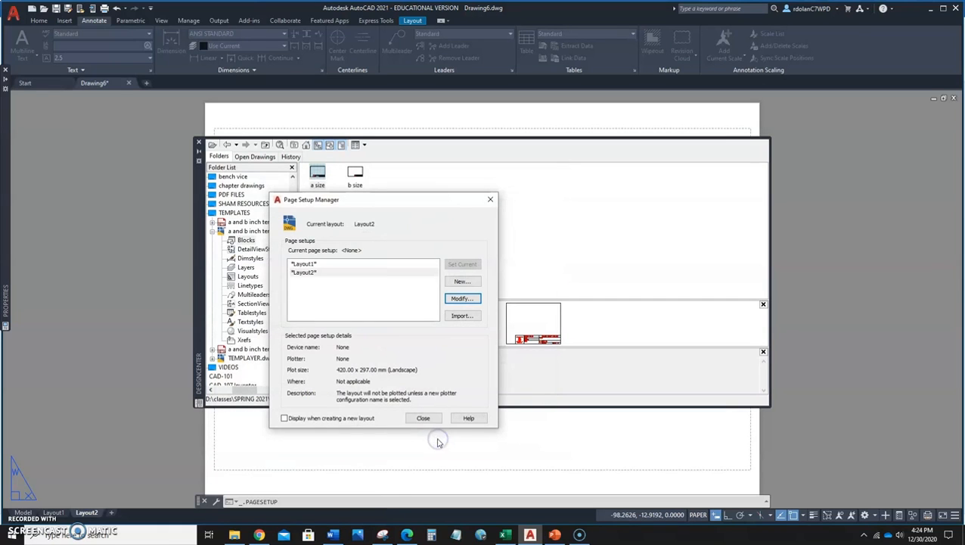
pyautogui.click(423, 418)
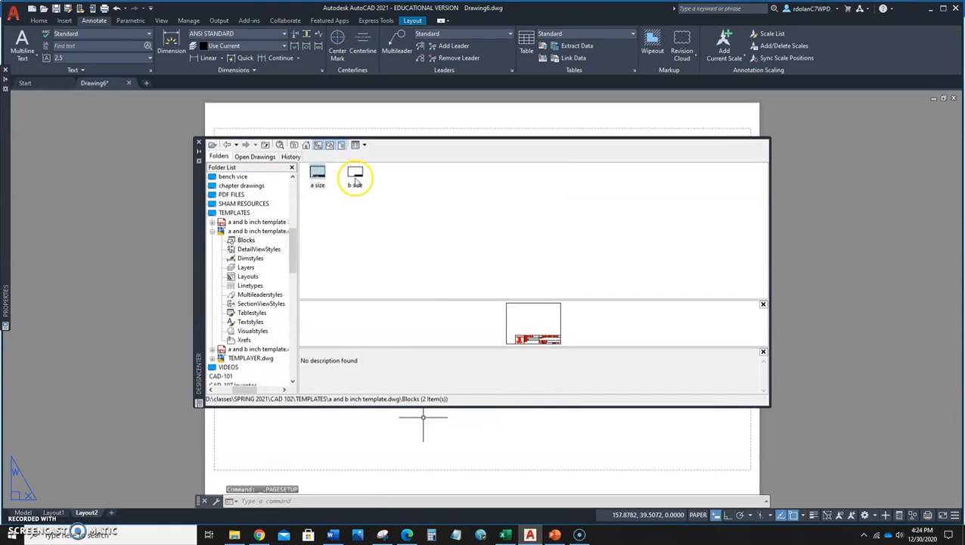
# - Insert the b size block exploded into Layout2 at X 6.35, Y 6.35 and close DesignCenter
pyautogui.doubleClick(355, 177)
pyautogui.click(343, 264)
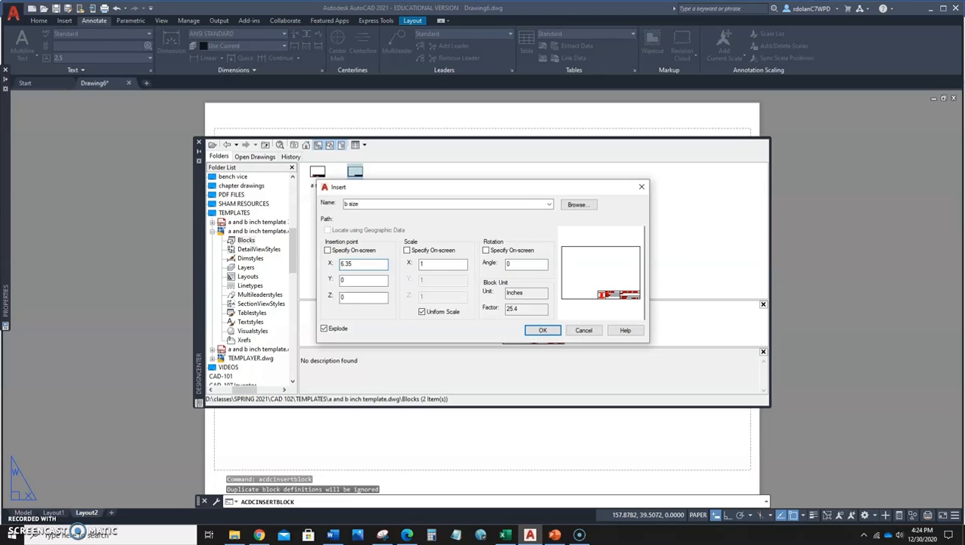
pyautogui.click(361, 280)
pyautogui.press('Return')
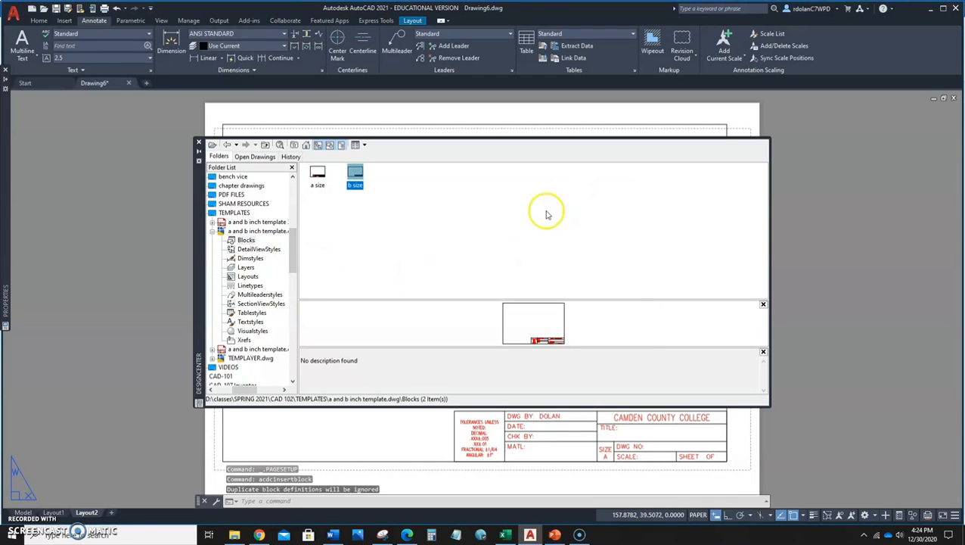
pyautogui.click(198, 142)
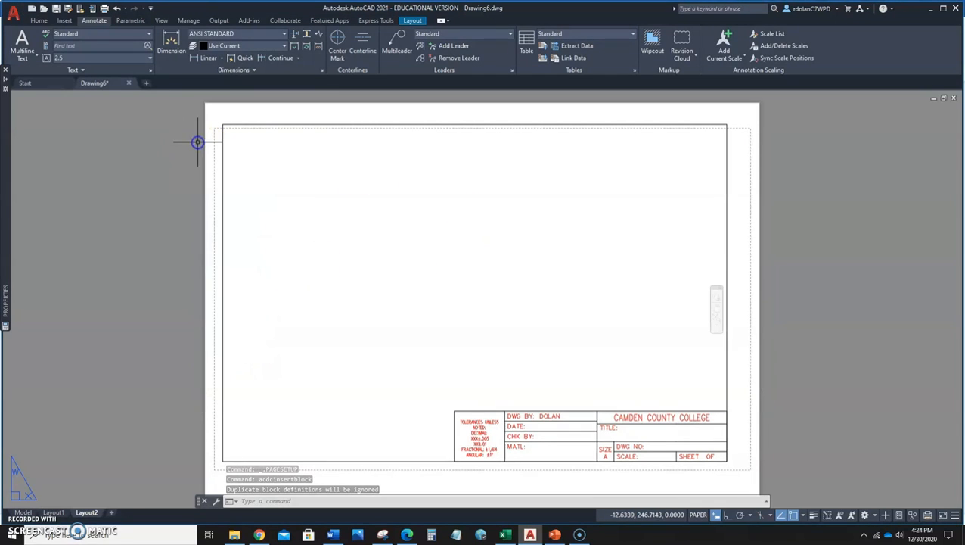
# - Assign the Brother HL-5140 series printer with A3 paper to Layout2's page setup, and return to model space
pyautogui.rightClick(85, 513)
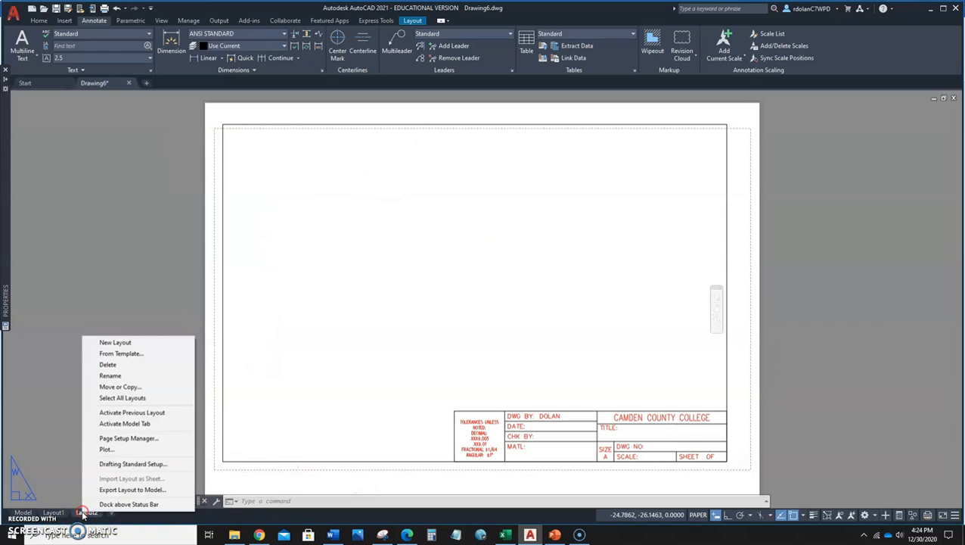
pyautogui.click(125, 439)
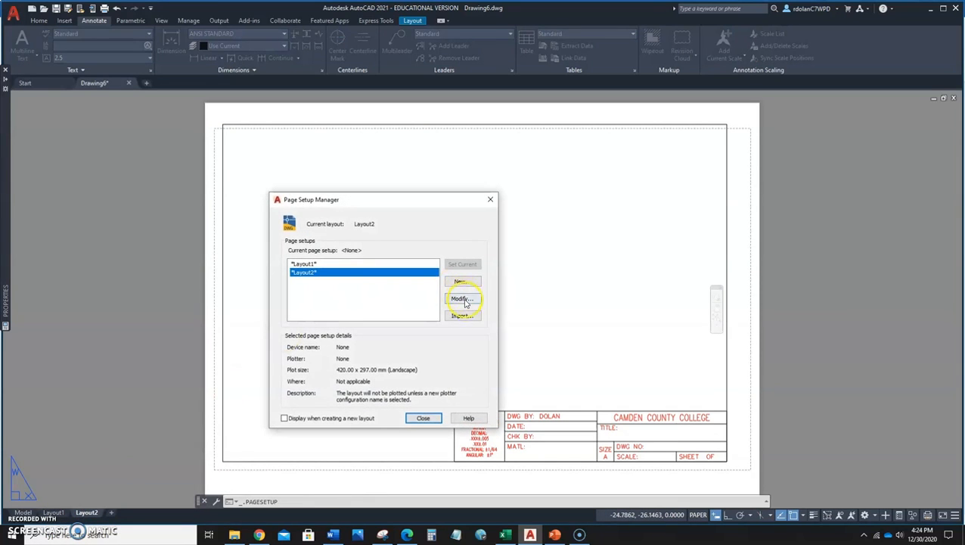
pyautogui.click(463, 299)
pyautogui.click(306, 245)
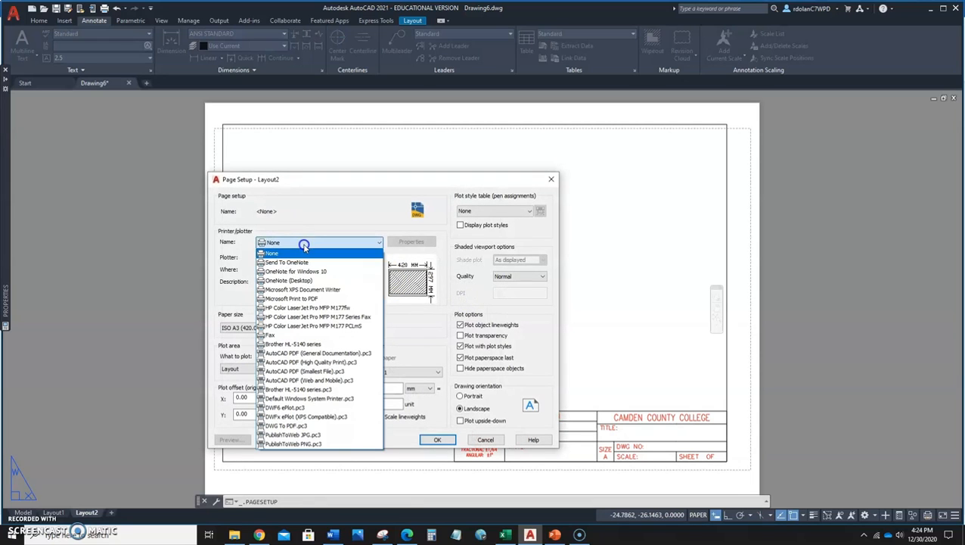
pyautogui.click(311, 344)
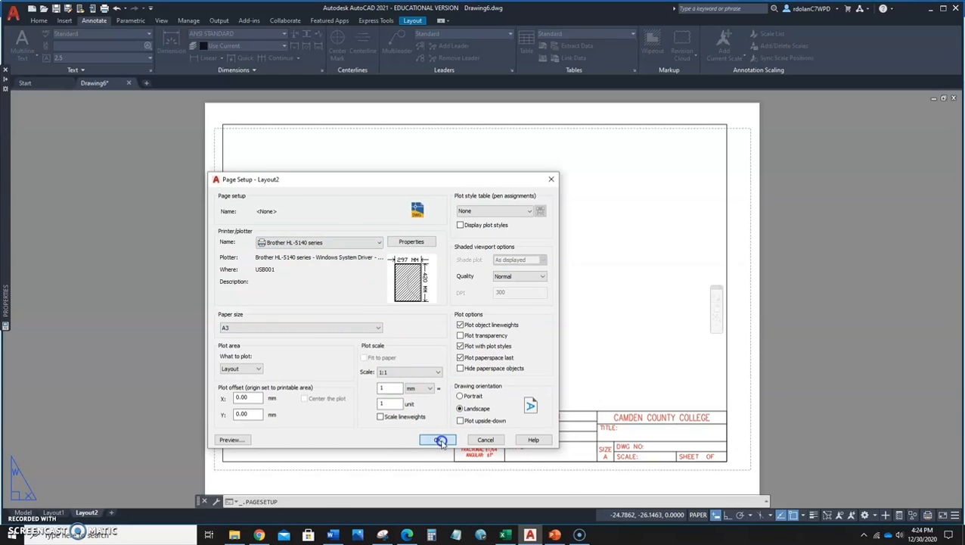
pyautogui.click(439, 440)
pyautogui.click(429, 419)
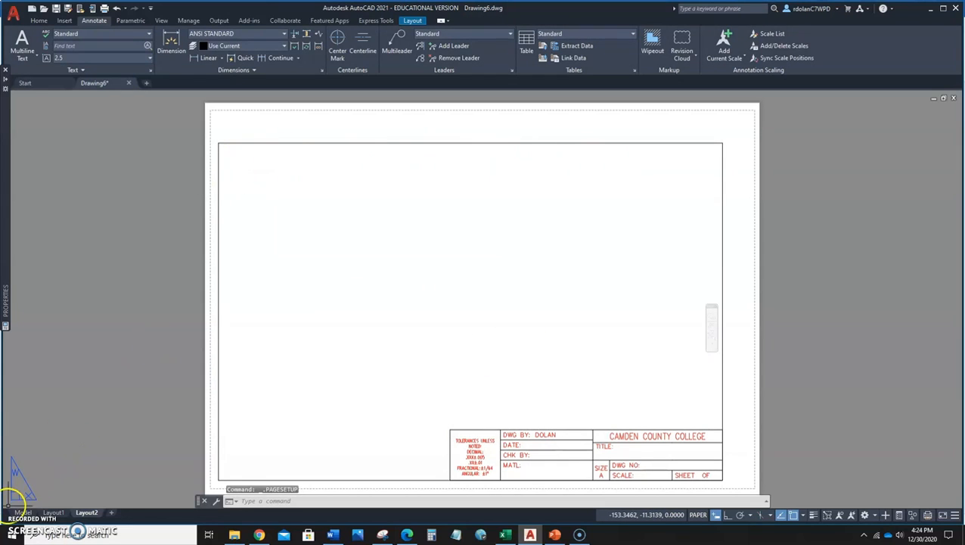
pyautogui.click(23, 512)
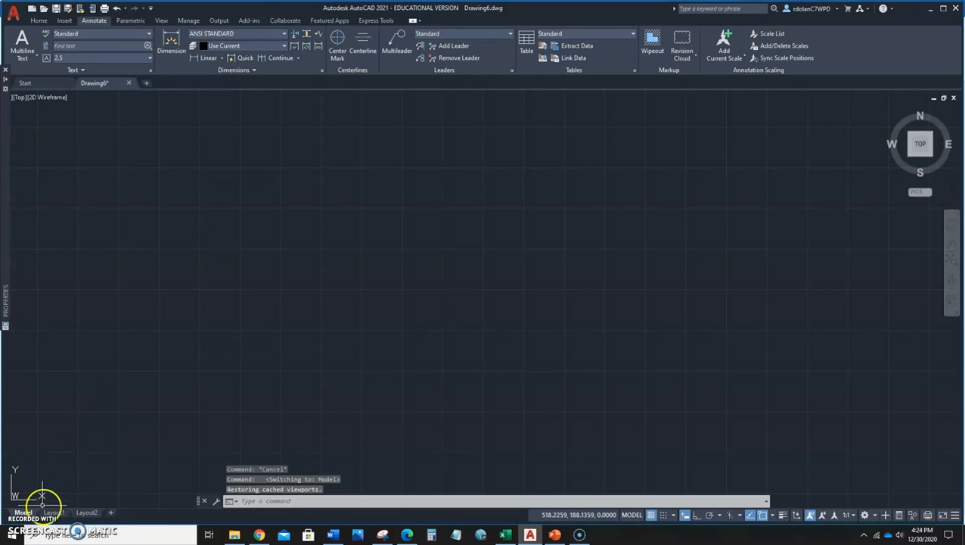
# - Switch to Layout1 and start saving the drawing as an AutoCAD drawing template
pyautogui.click(53, 513)
pyautogui.click(139, 97)
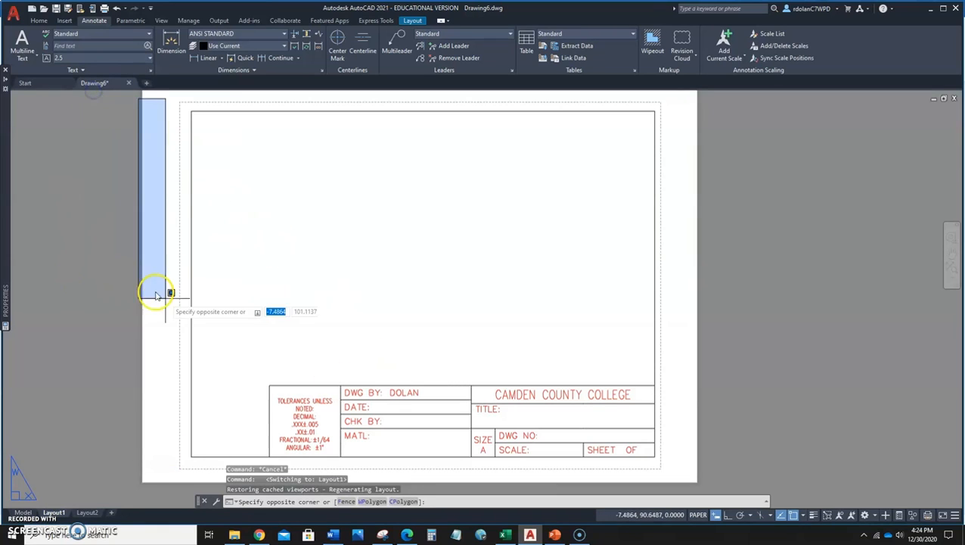
pyautogui.click(76, 199)
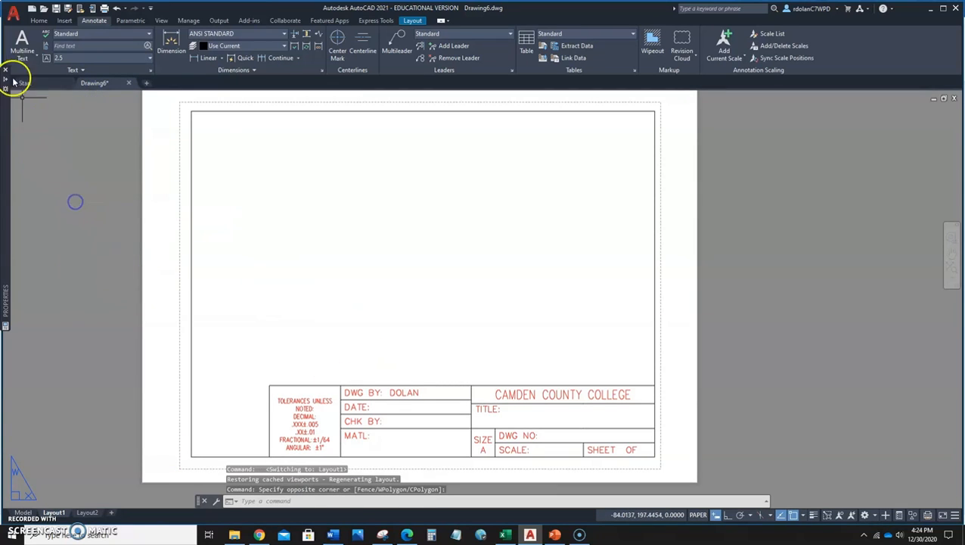
pyautogui.click(15, 19)
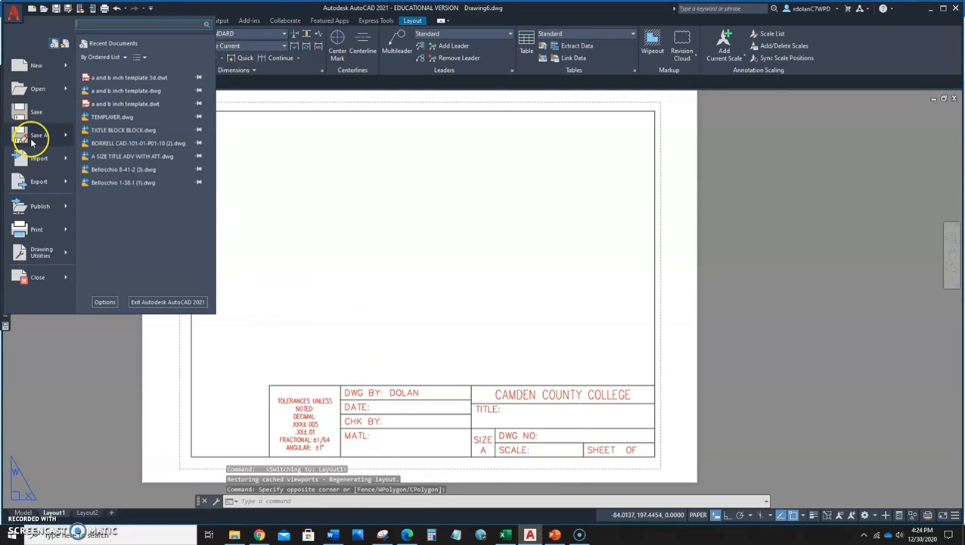
pyautogui.moveTo(32, 138)
pyautogui.click(106, 137)
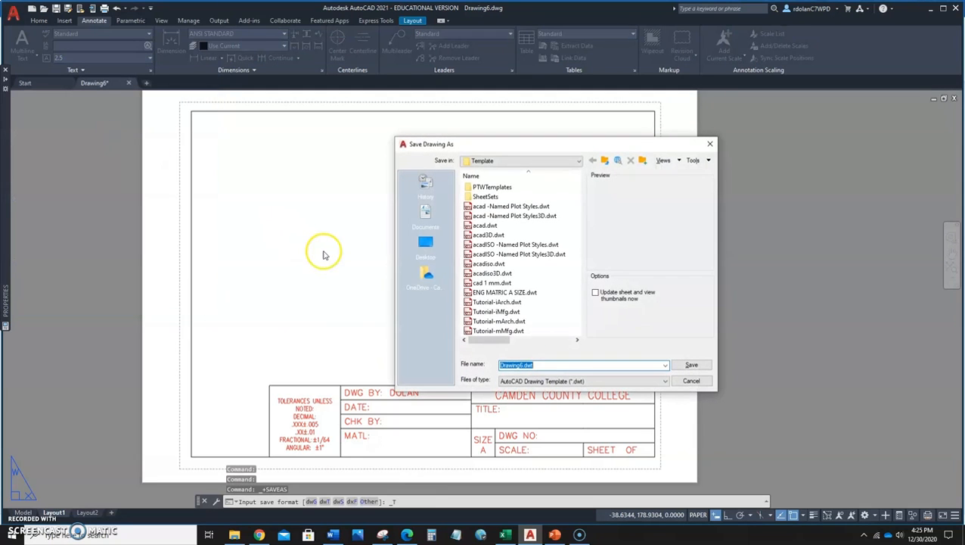
# - Set the save location to the TEMPLATES folder under classes, SPRING 2021, CAD 102 on the DATA (D:) drive
pyautogui.click(580, 160)
pyautogui.scroll(3, 556, 216)
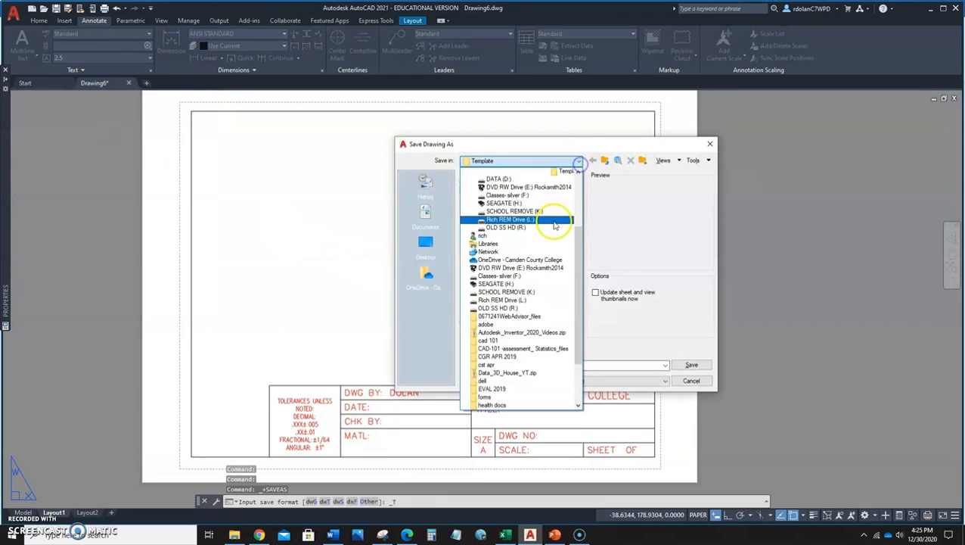
pyautogui.click(547, 181)
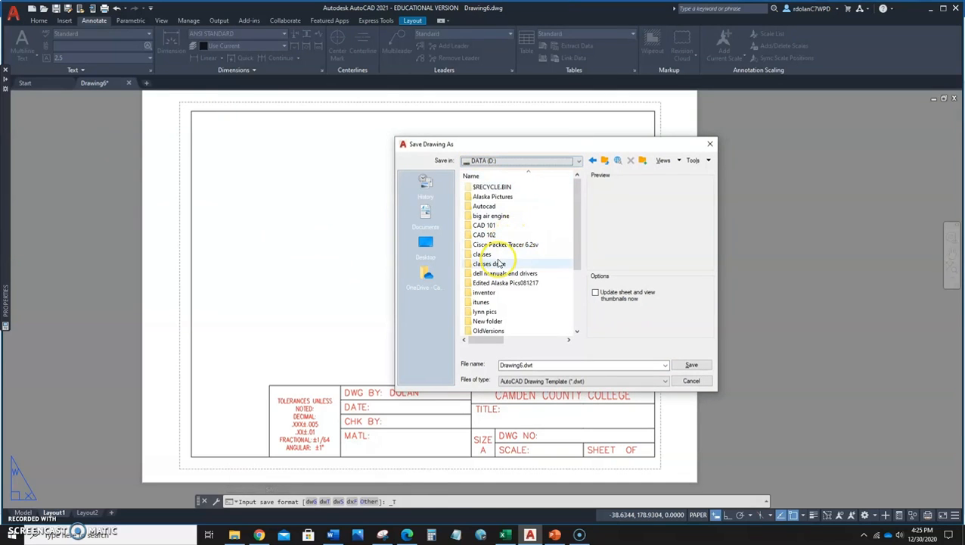
pyautogui.doubleClick(498, 257)
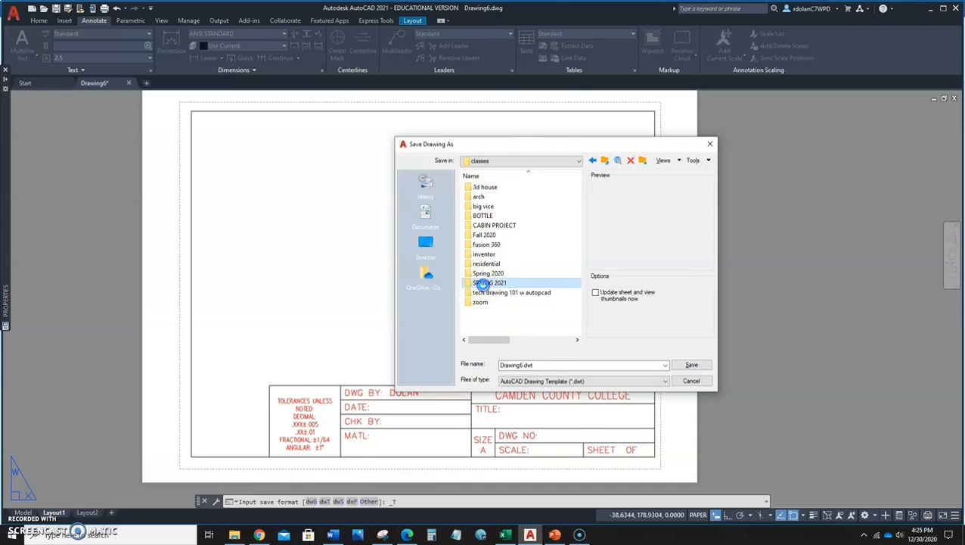
pyautogui.doubleClick(489, 283)
pyautogui.doubleClick(484, 187)
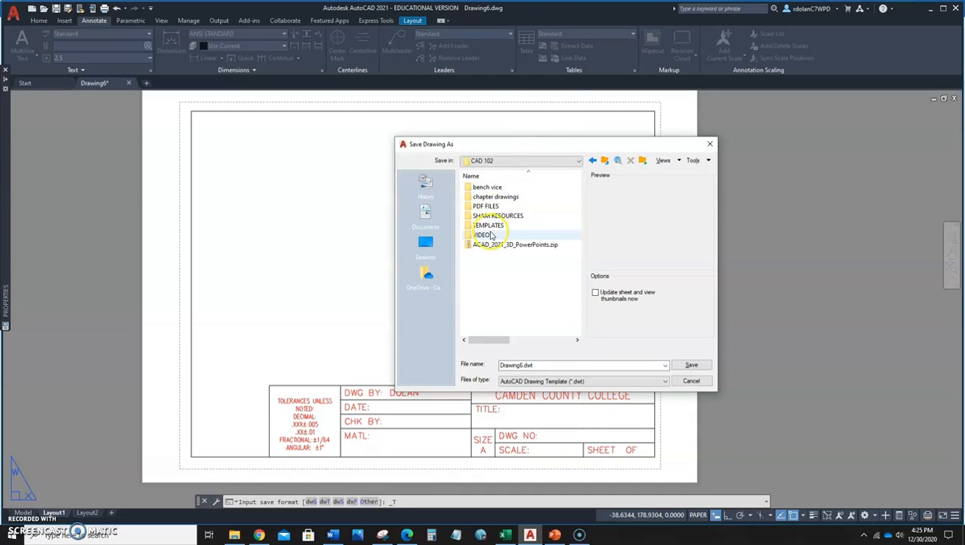
pyautogui.click(489, 226)
pyautogui.doubleClick(489, 225)
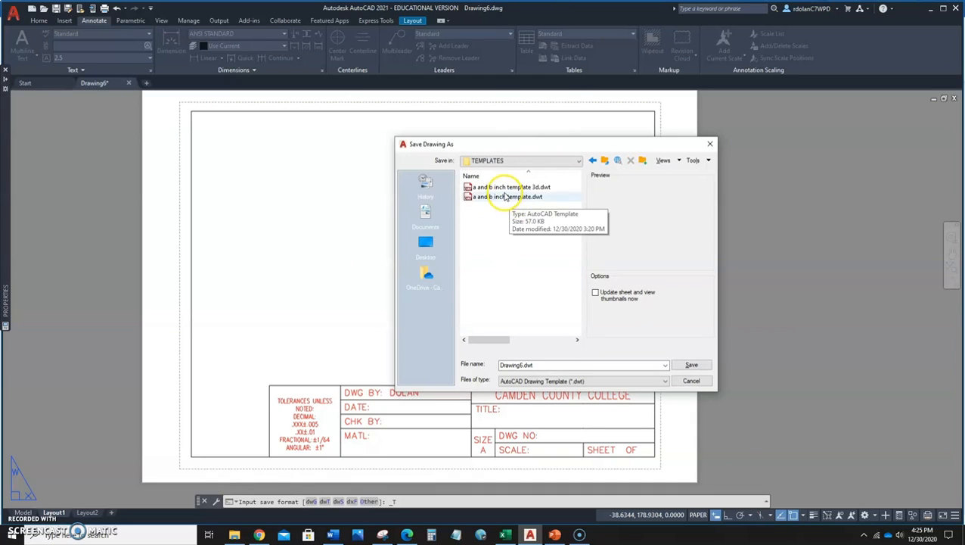
# - Save the template as "a and b MM template.dwt", accepting the template options with Metric measurement
pyautogui.click(499, 196)
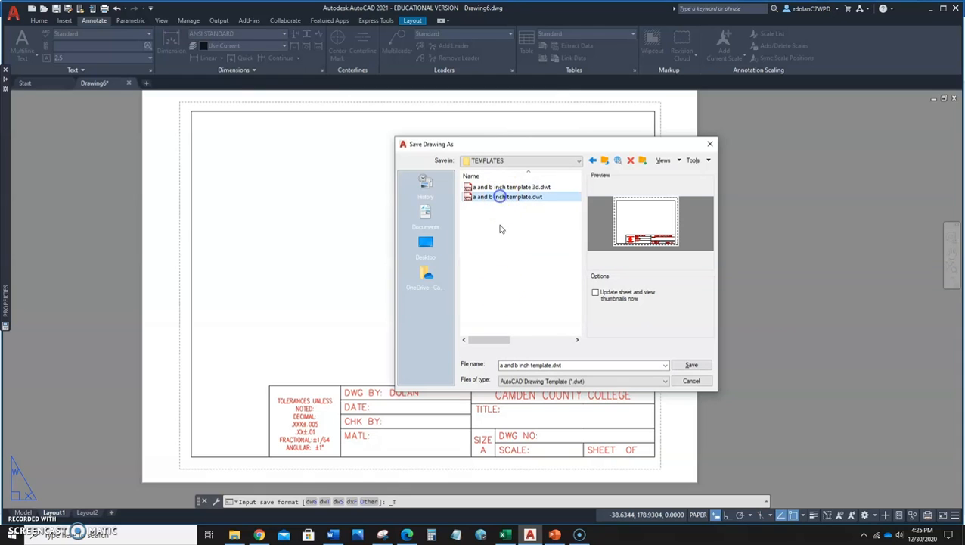
pyautogui.tripleClick(519, 365)
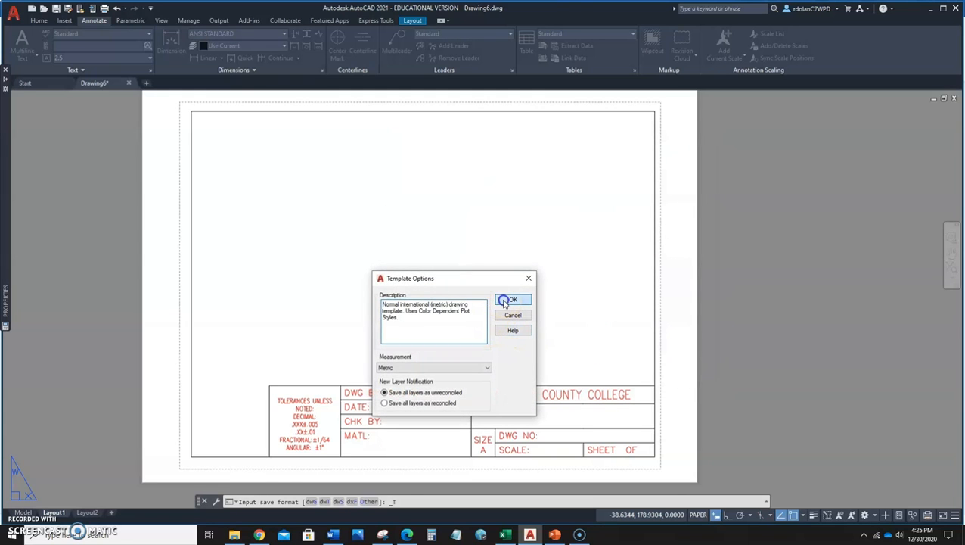
pyautogui.click(505, 301)
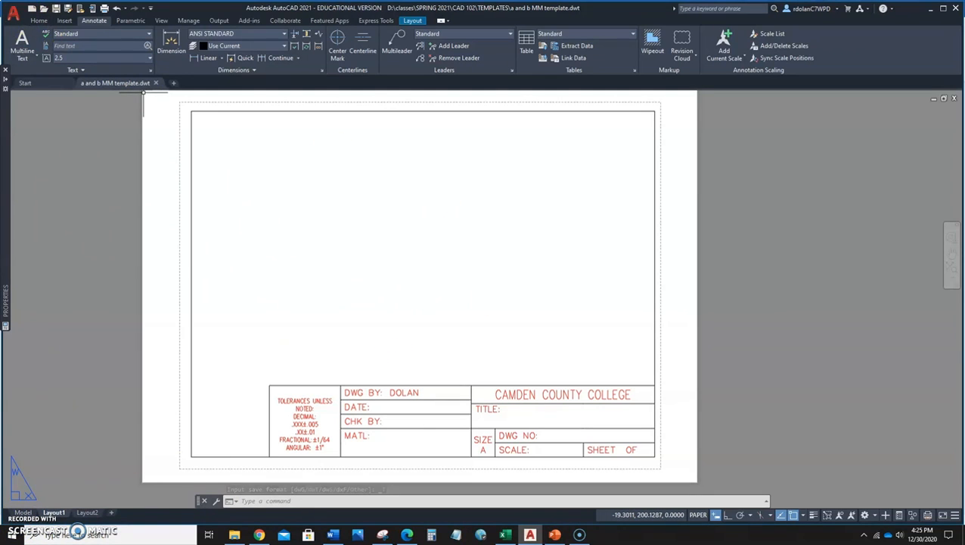
# - Close the MM template and start a new drawing from the acadiso3D.dwt template
pyautogui.click(15, 18)
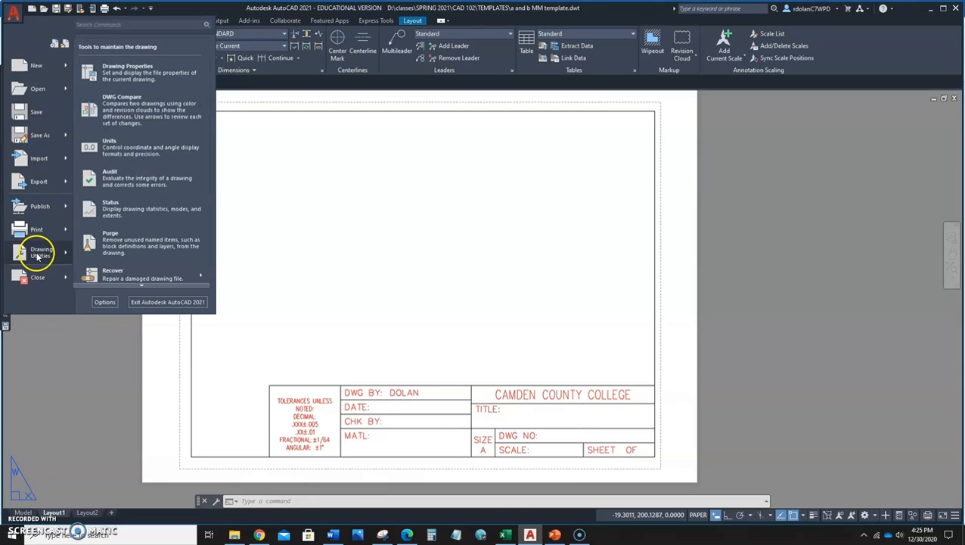
pyautogui.click(39, 277)
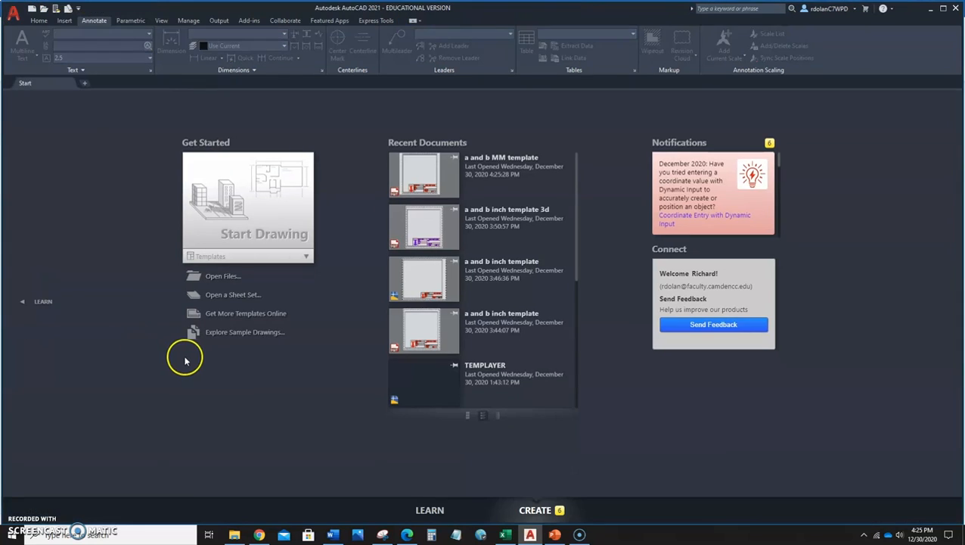
pyautogui.click(269, 259)
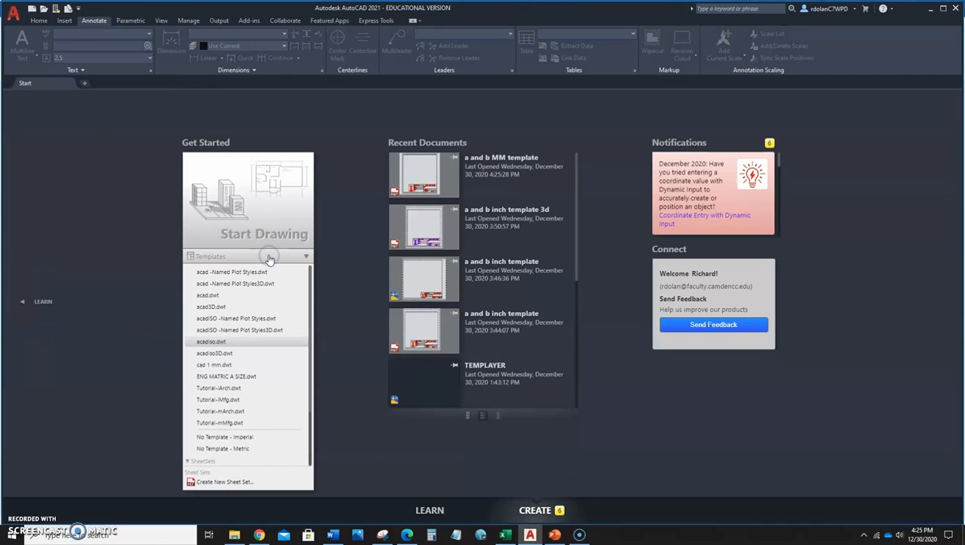
pyautogui.click(205, 353)
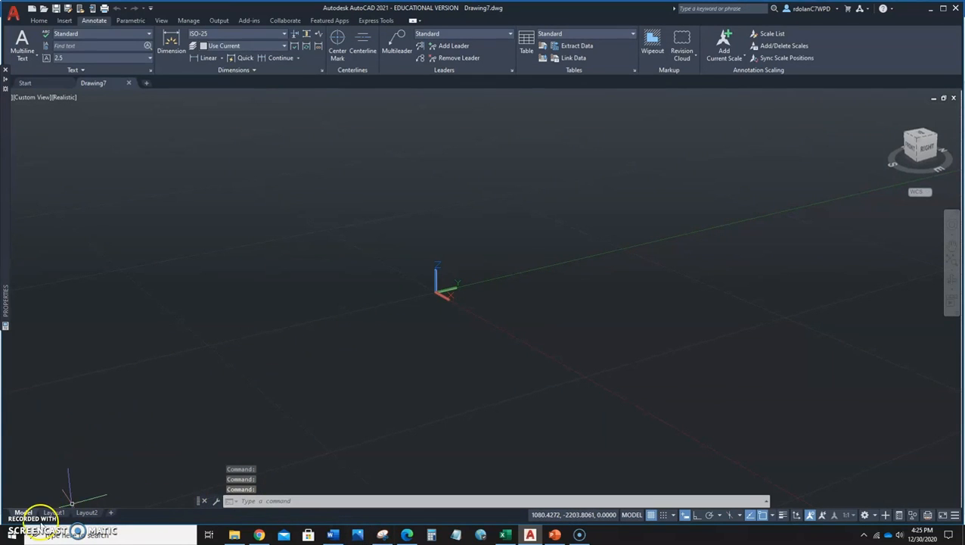
# - Switch to Layout1 of the new 3D drawing and erase its default viewport
pyautogui.click(54, 513)
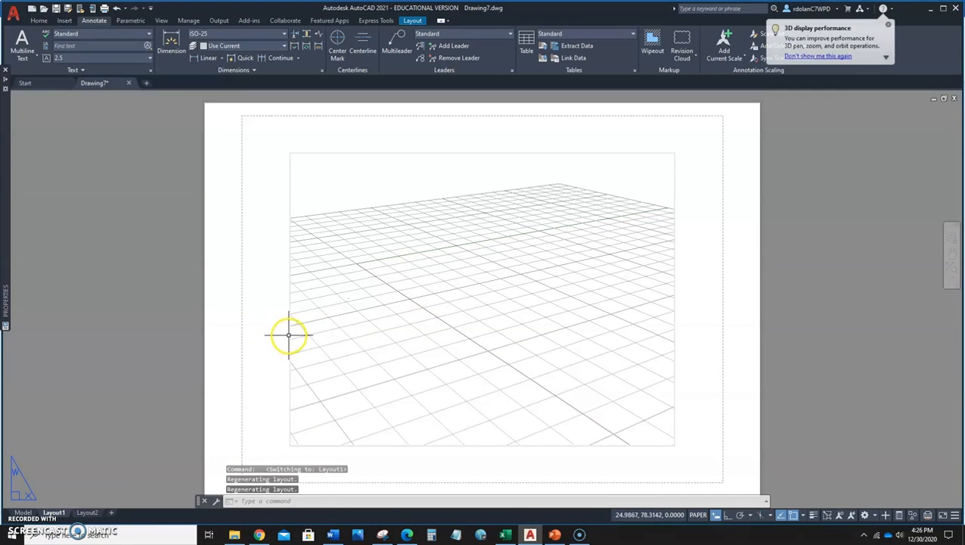
pyautogui.click(288, 335)
pyautogui.press('Delete')
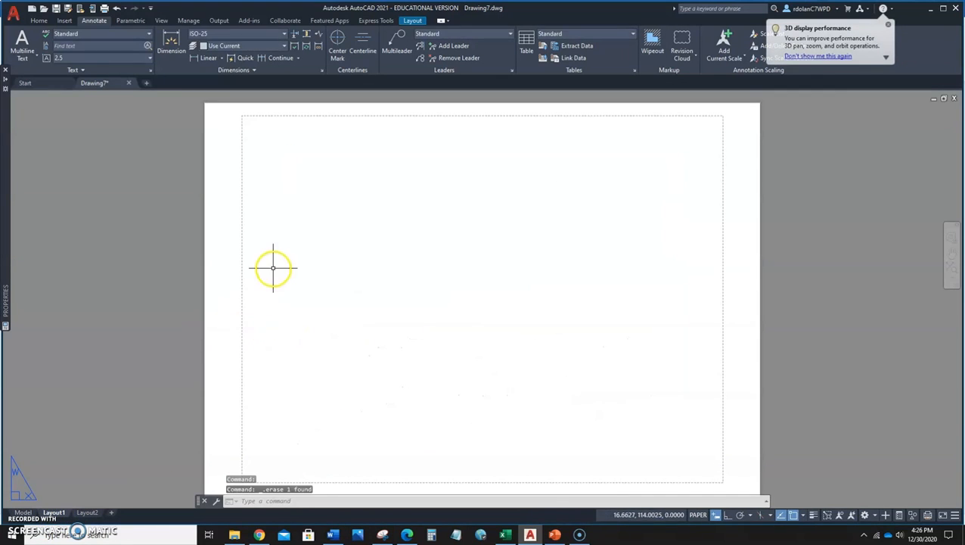